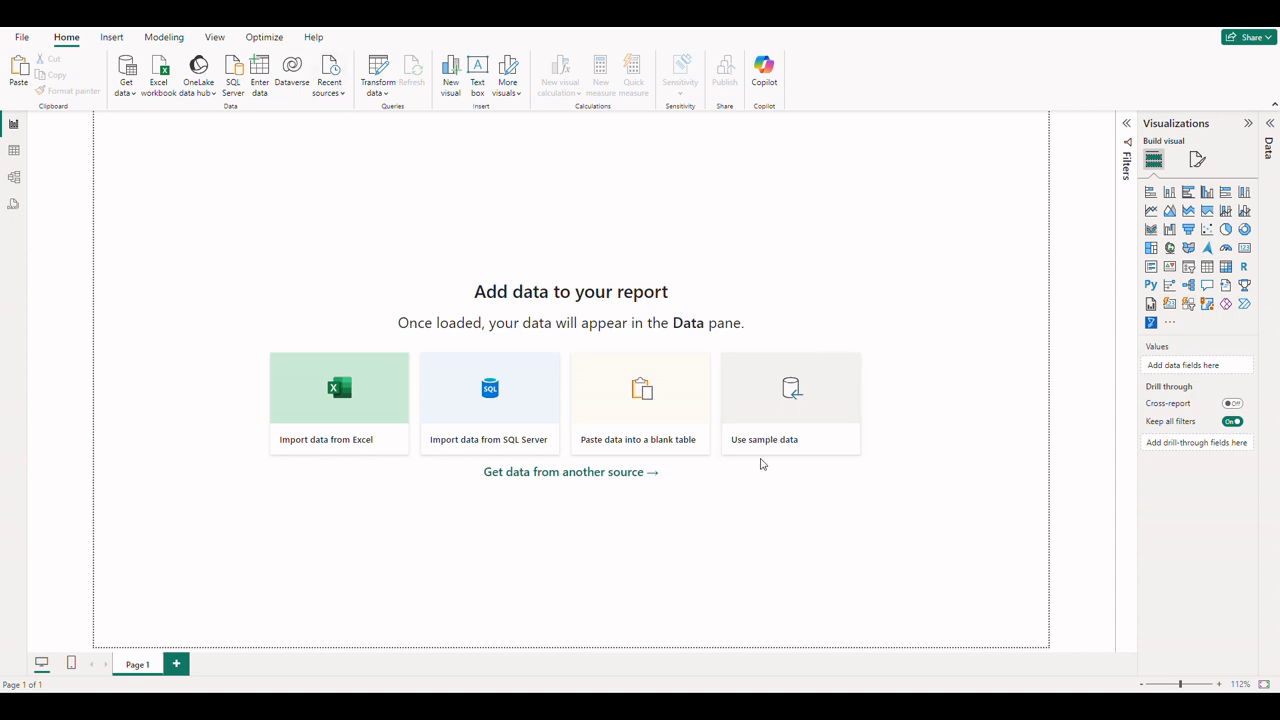
- Choose the financials table from the sample data, check its preview and open it for transformation
{"action": "left_click", "coordinate": [805, 401]}
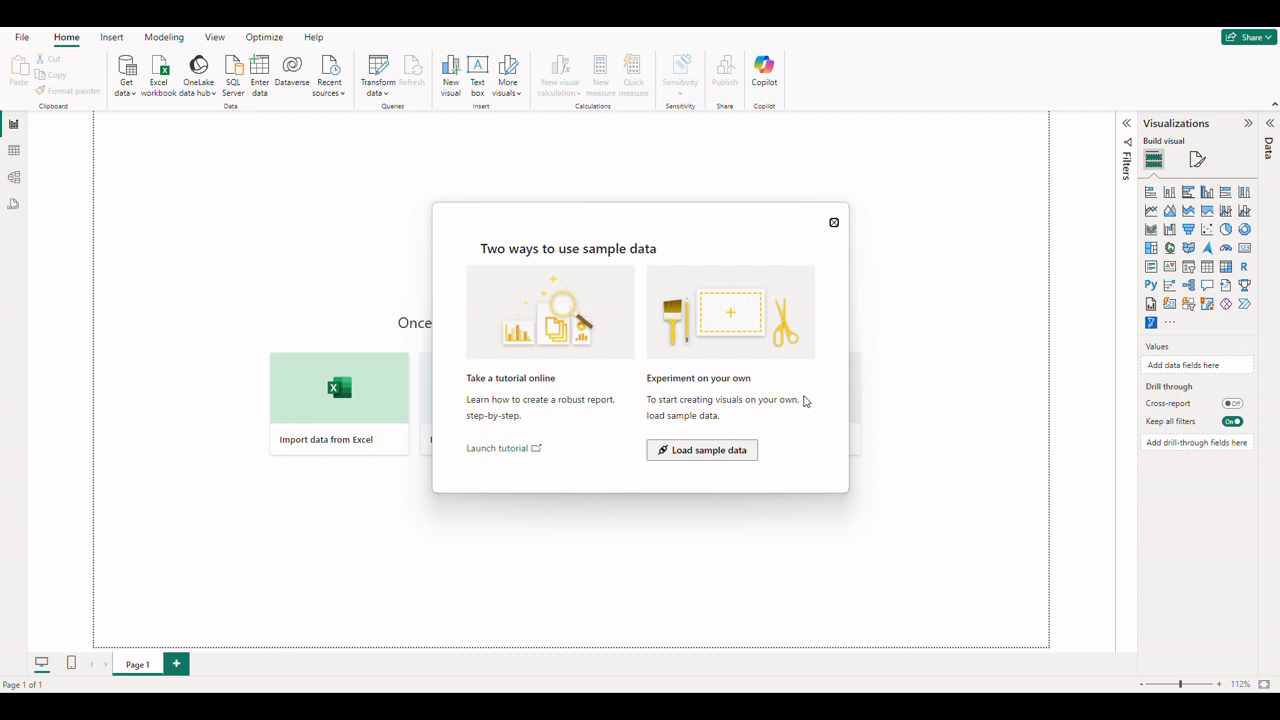
{"action": "left_click", "coordinate": [708, 451]}
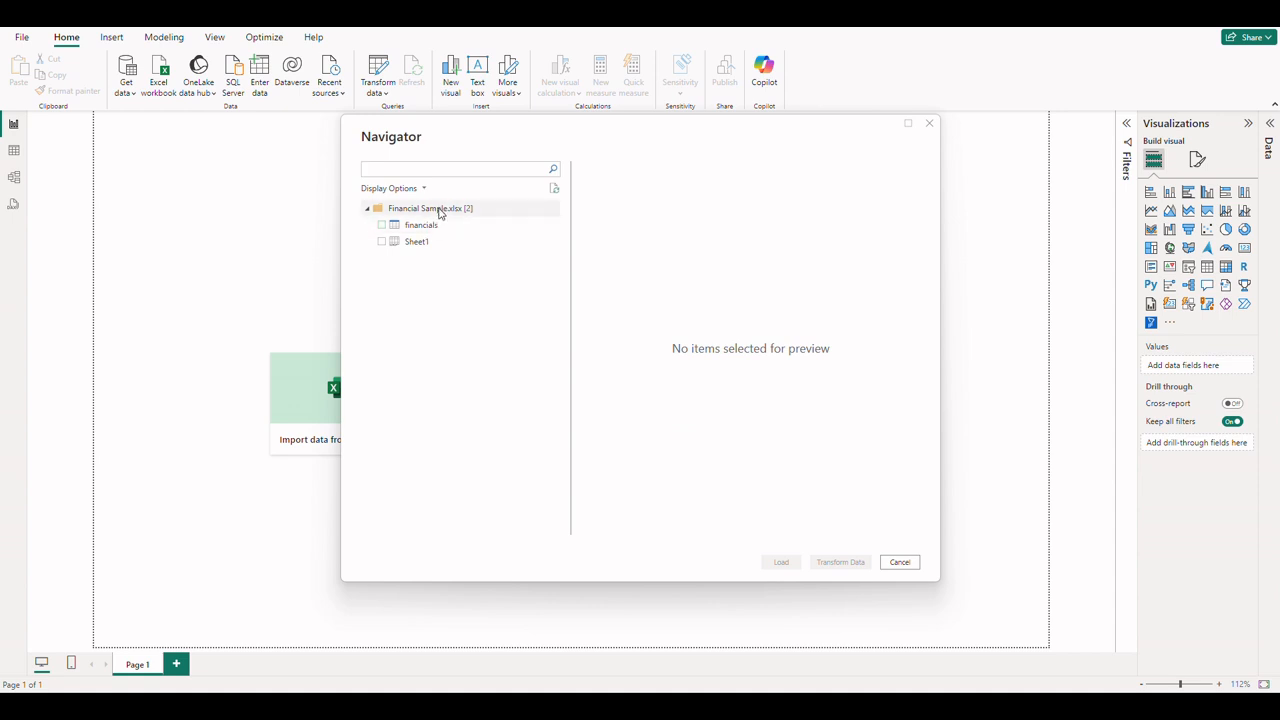
{"action": "left_click", "coordinate": [381, 226]}
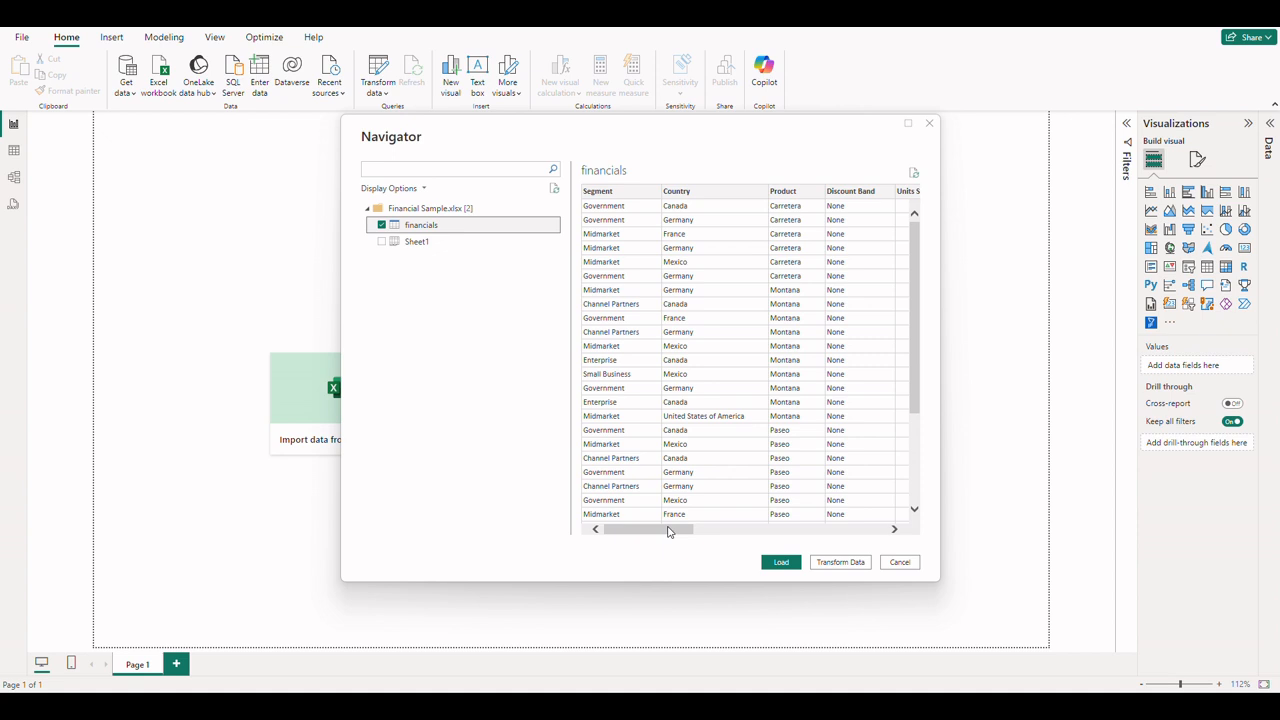
{"action": "left_click_drag", "start_coordinate": [669, 531], "coordinate": [745, 533]}
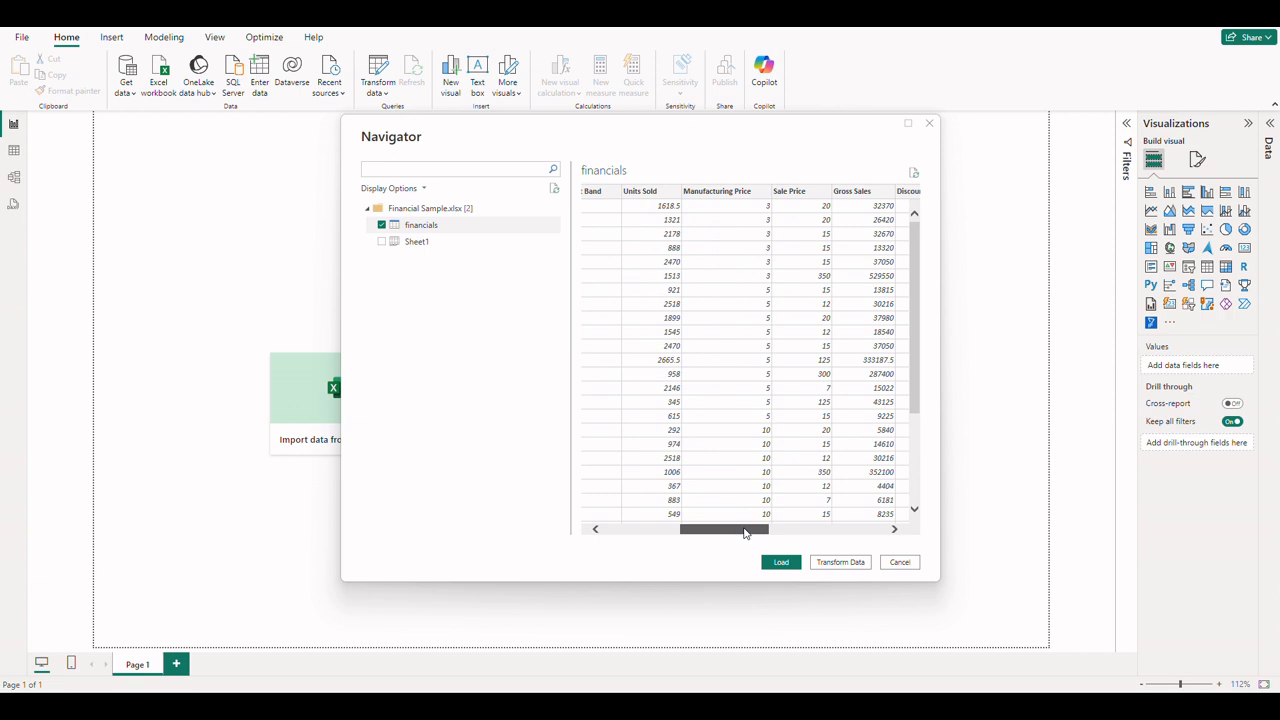
{"action": "left_click_drag", "start_coordinate": [745, 533], "coordinate": [643, 531]}
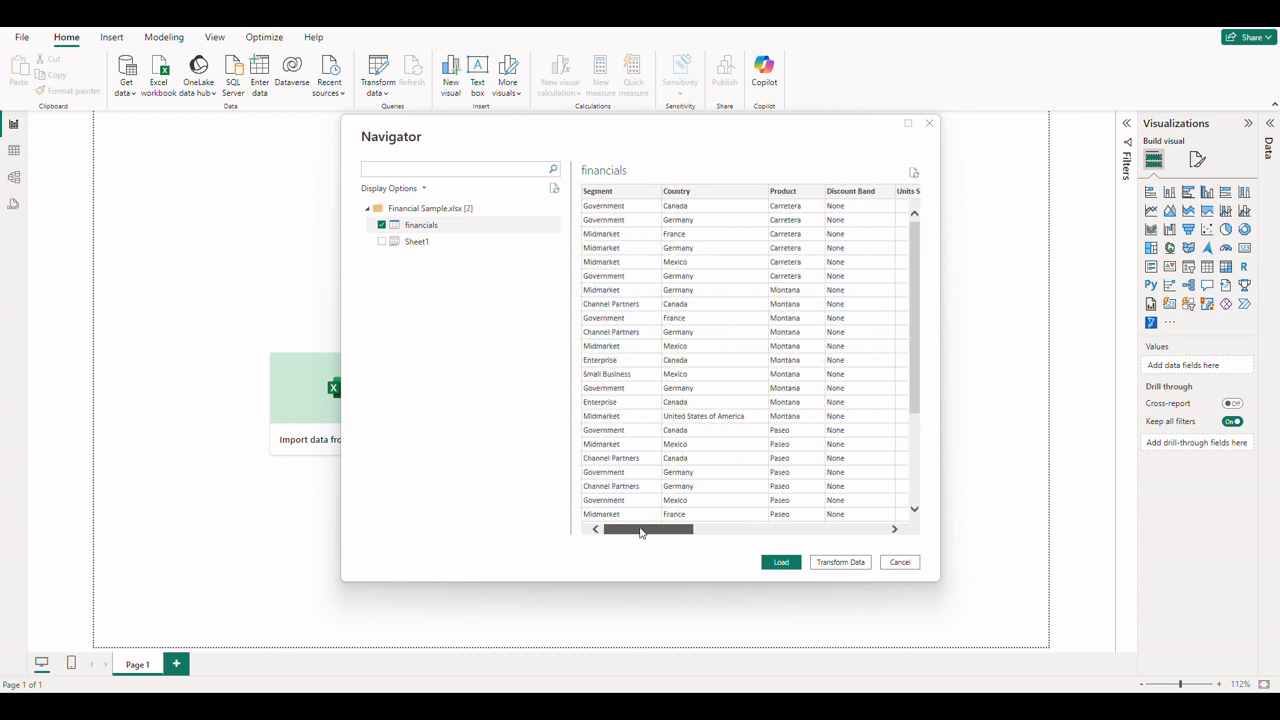
{"action": "left_click", "coordinate": [842, 563]}
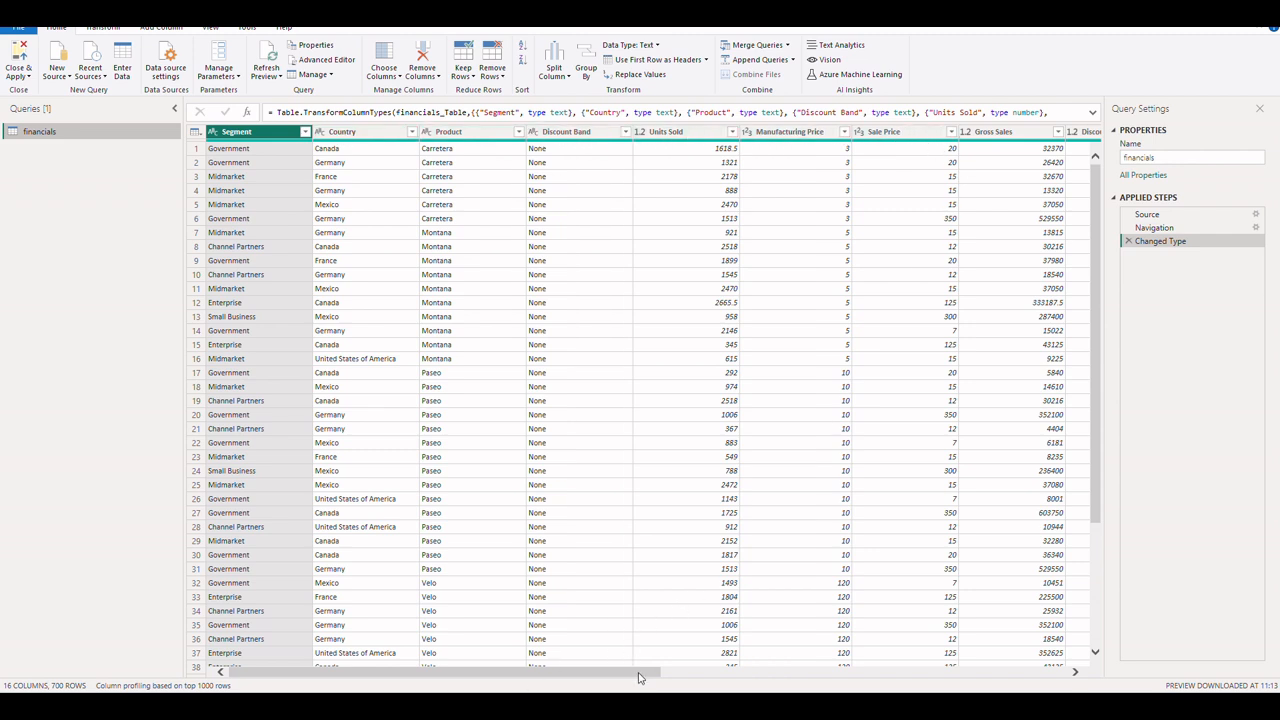
- Review all columns of the financials query and apply it to the report
{"action": "left_click_drag", "start_coordinate": [642, 679], "coordinate": [1076, 641]}
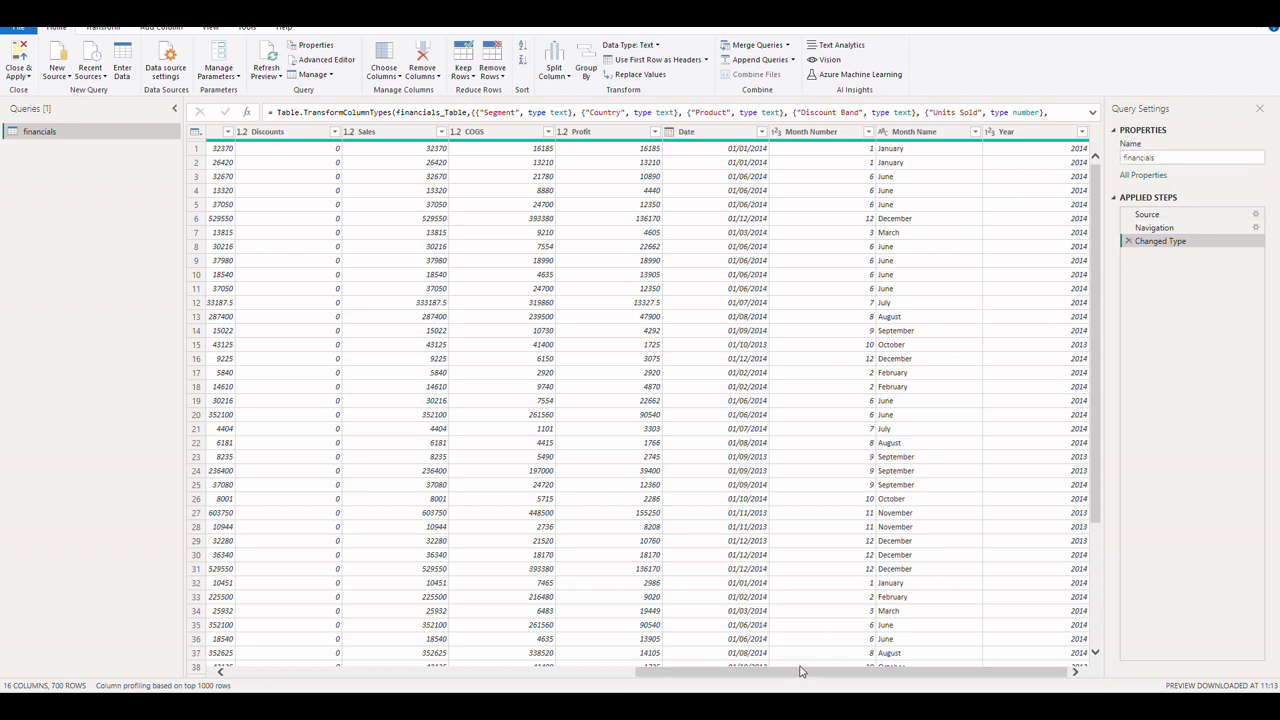
{"action": "left_click_drag", "start_coordinate": [806, 674], "coordinate": [398, 676]}
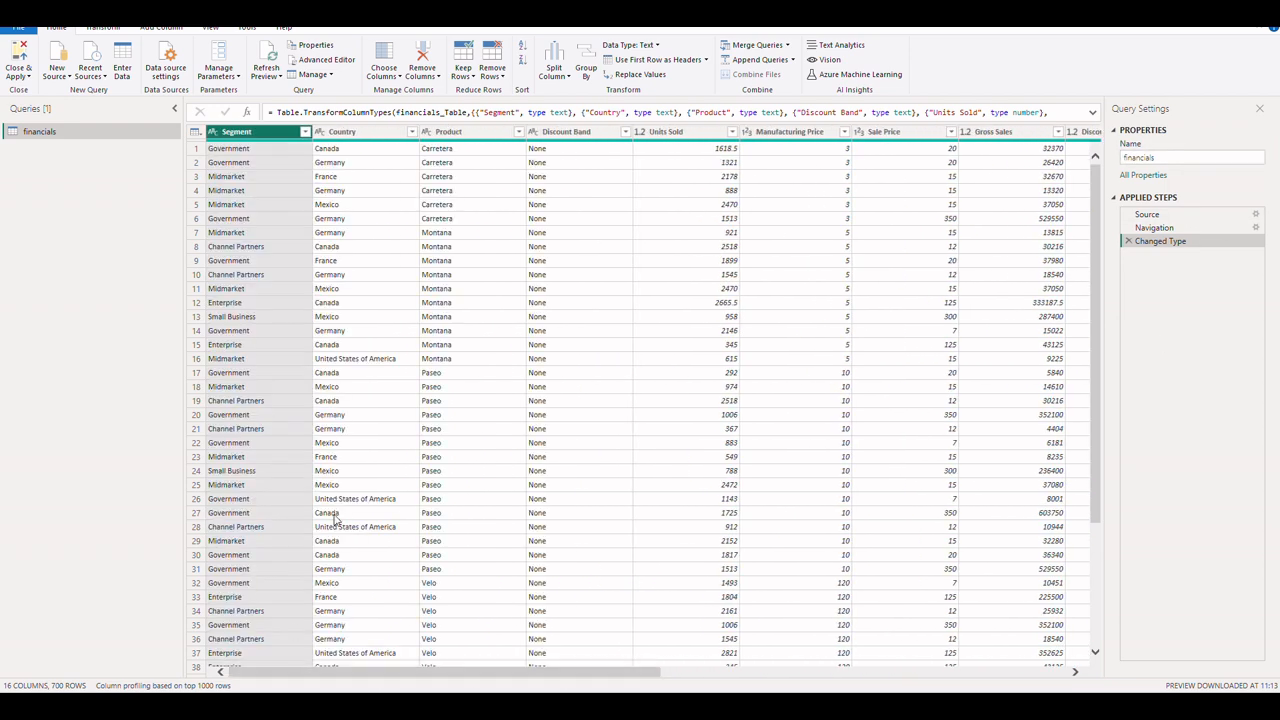
{"action": "left_click", "coordinate": [20, 55]}
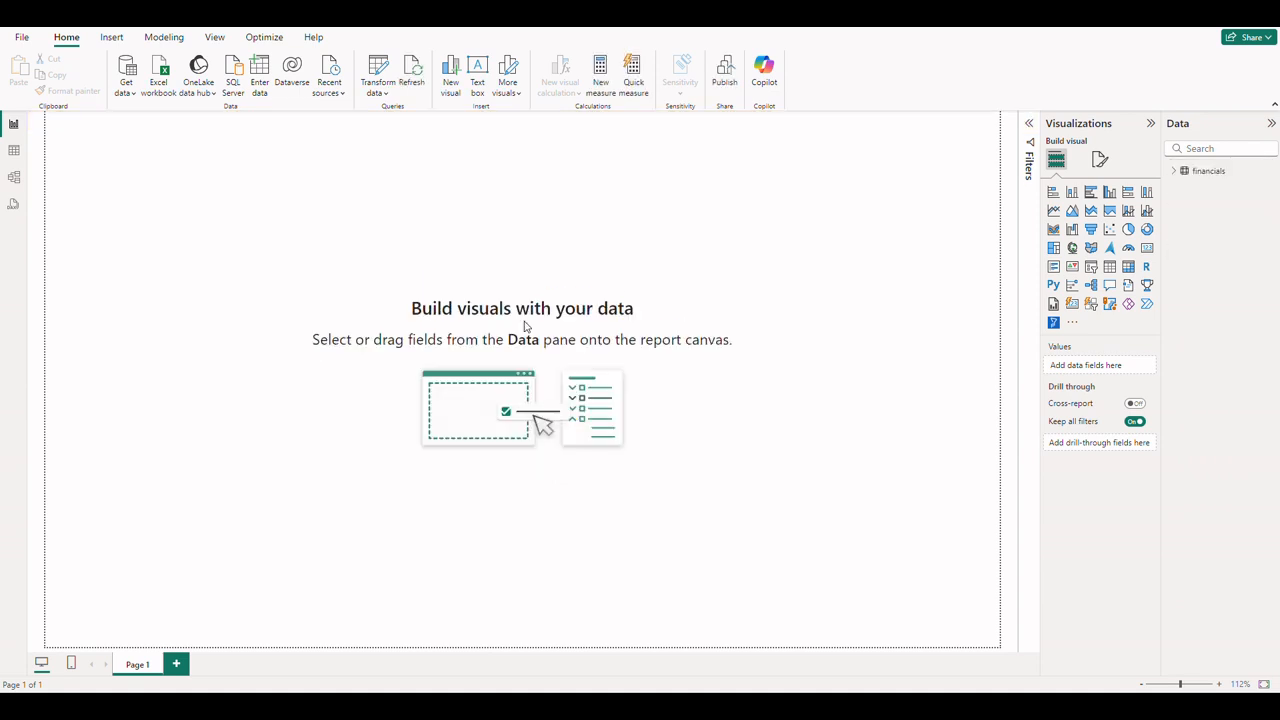
- Set the format of the financials table's Date column to *14/03/2001 (Short Date)
{"action": "left_click", "coordinate": [1174, 171]}
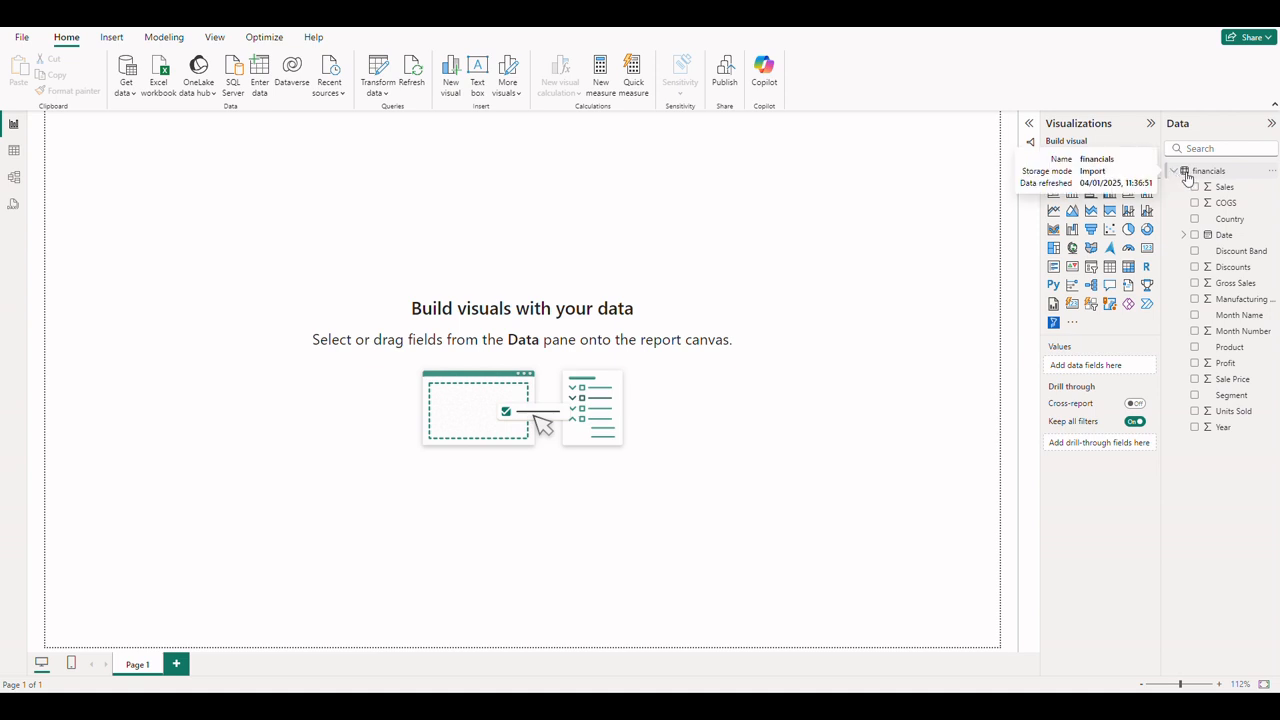
{"action": "left_click", "coordinate": [1228, 235]}
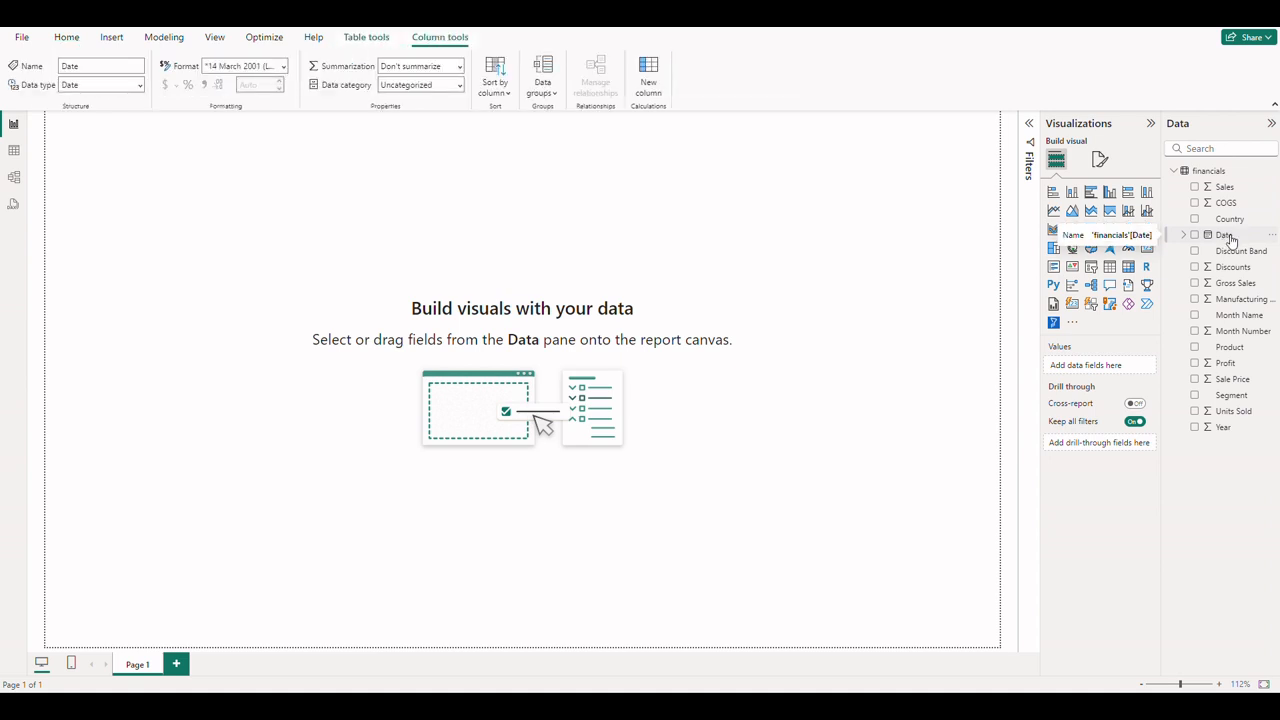
{"action": "left_click", "coordinate": [283, 66]}
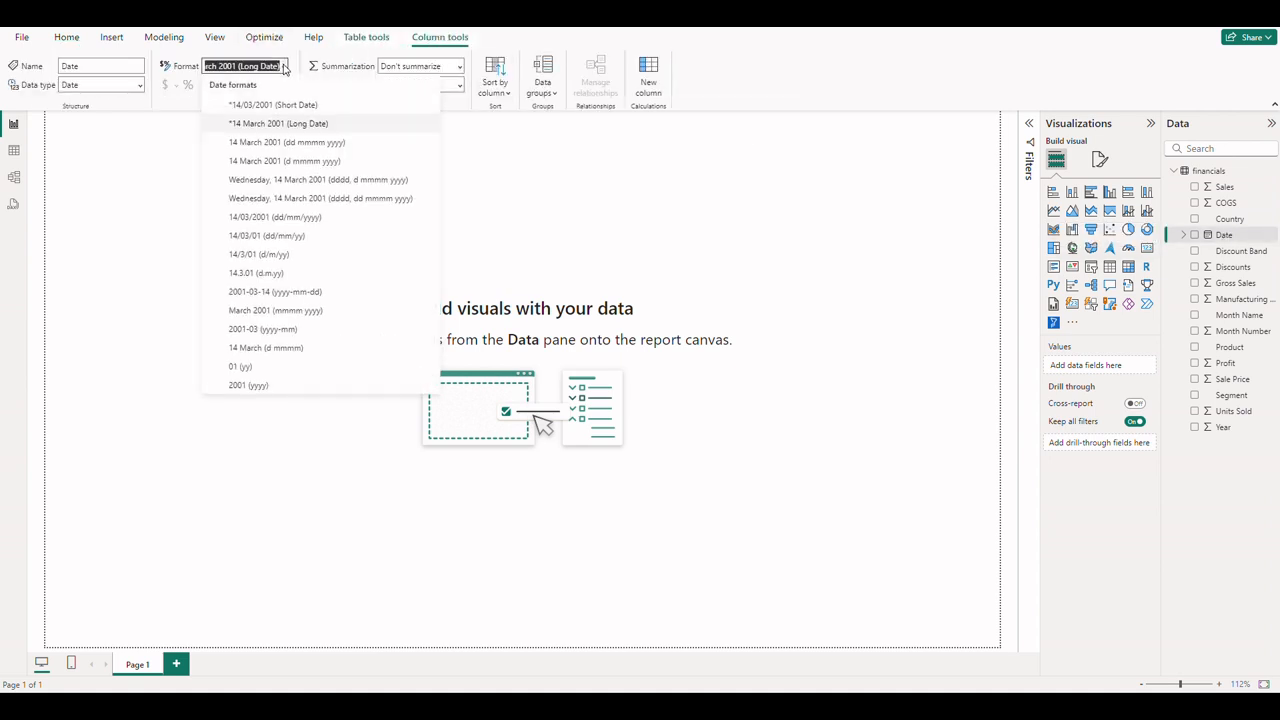
{"action": "left_click", "coordinate": [325, 106]}
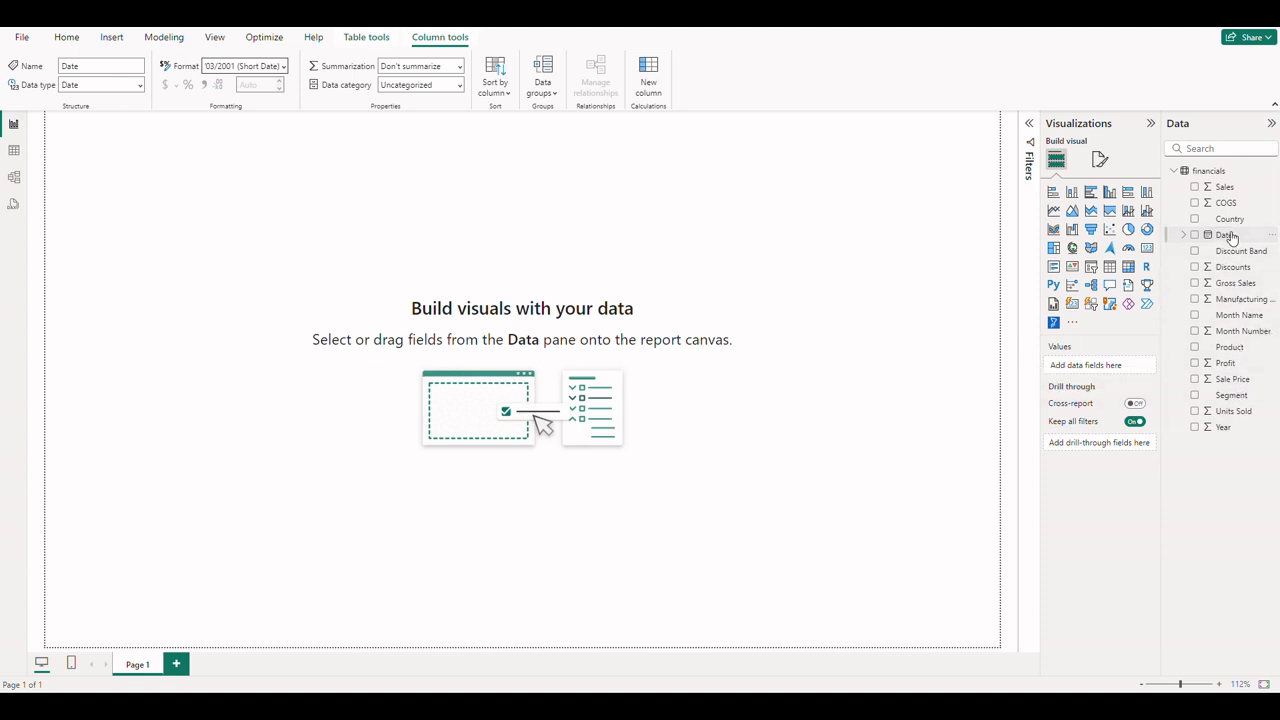
- Format the Profit column as Currency with 0 decimal places
{"action": "left_click", "coordinate": [1244, 366]}
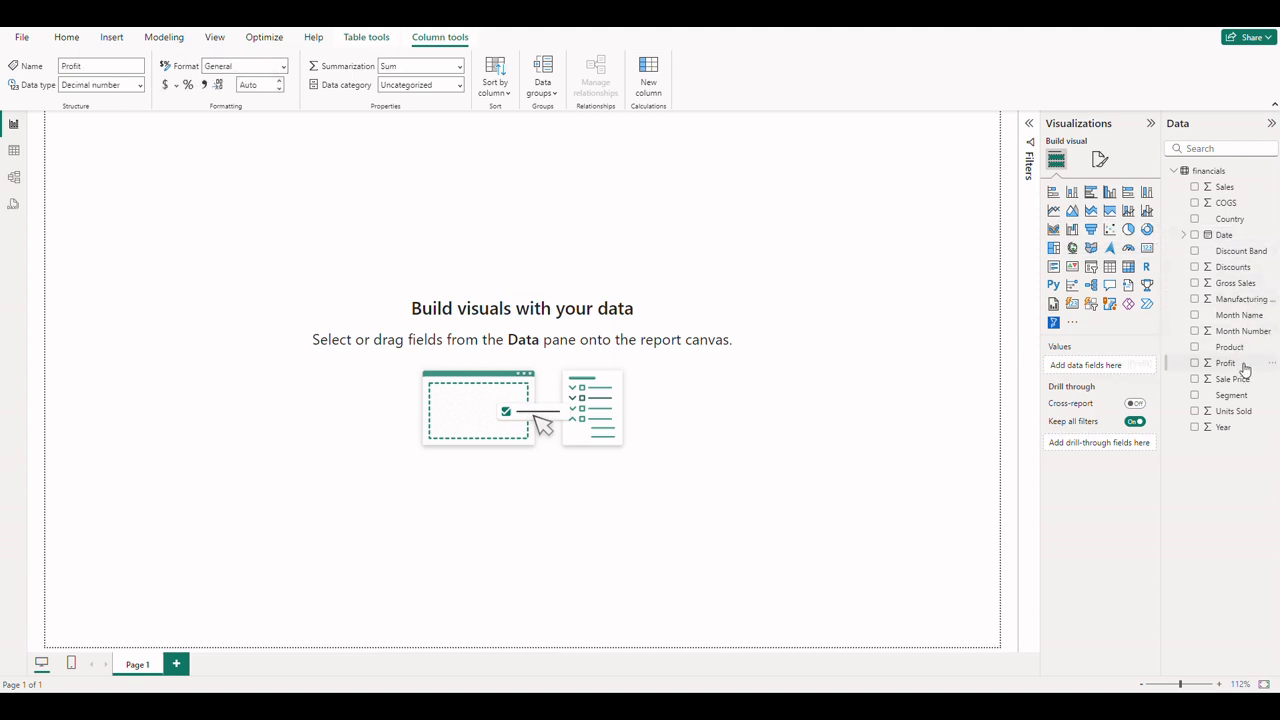
{"action": "left_click", "coordinate": [284, 68]}
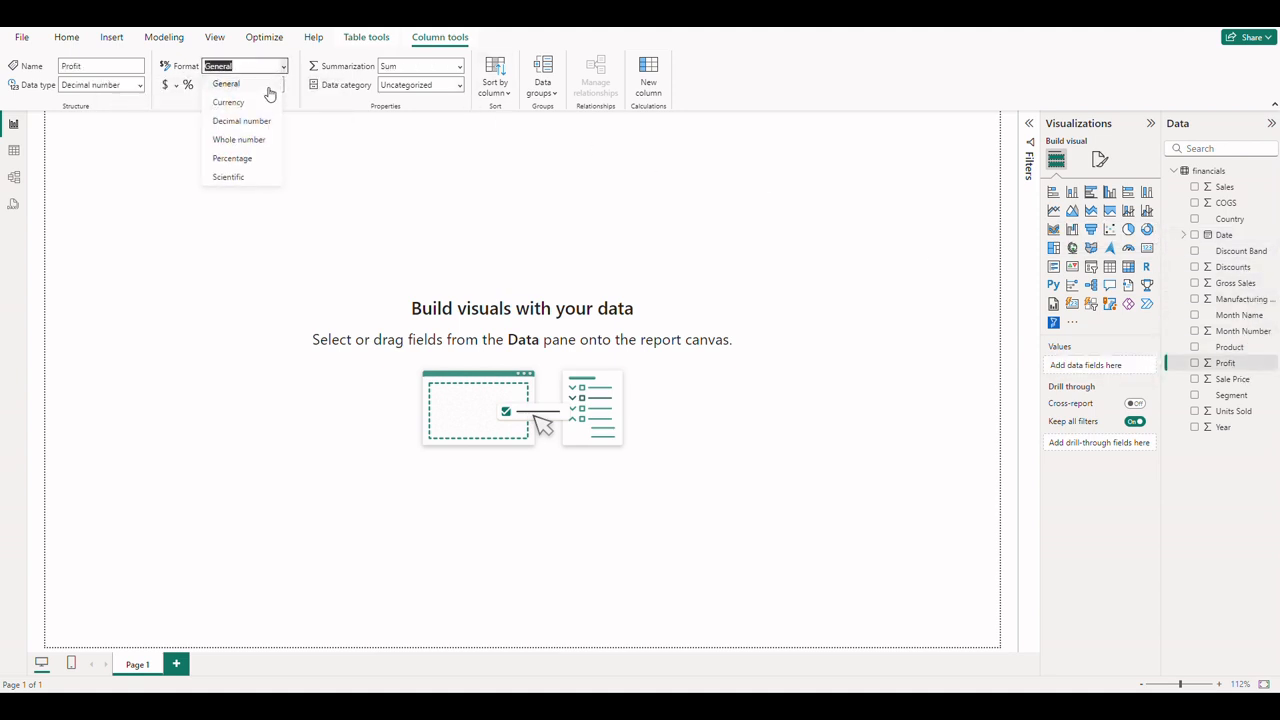
{"action": "left_click", "coordinate": [257, 102]}
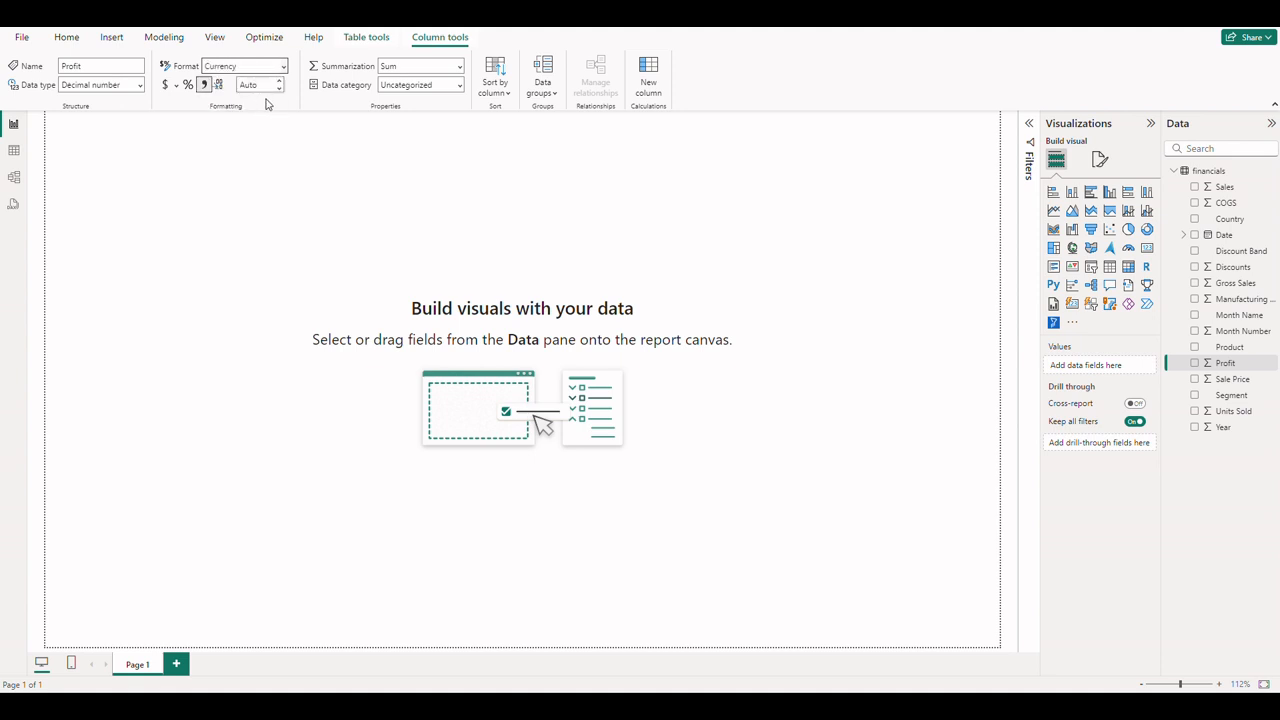
{"action": "left_click", "coordinate": [265, 84]}
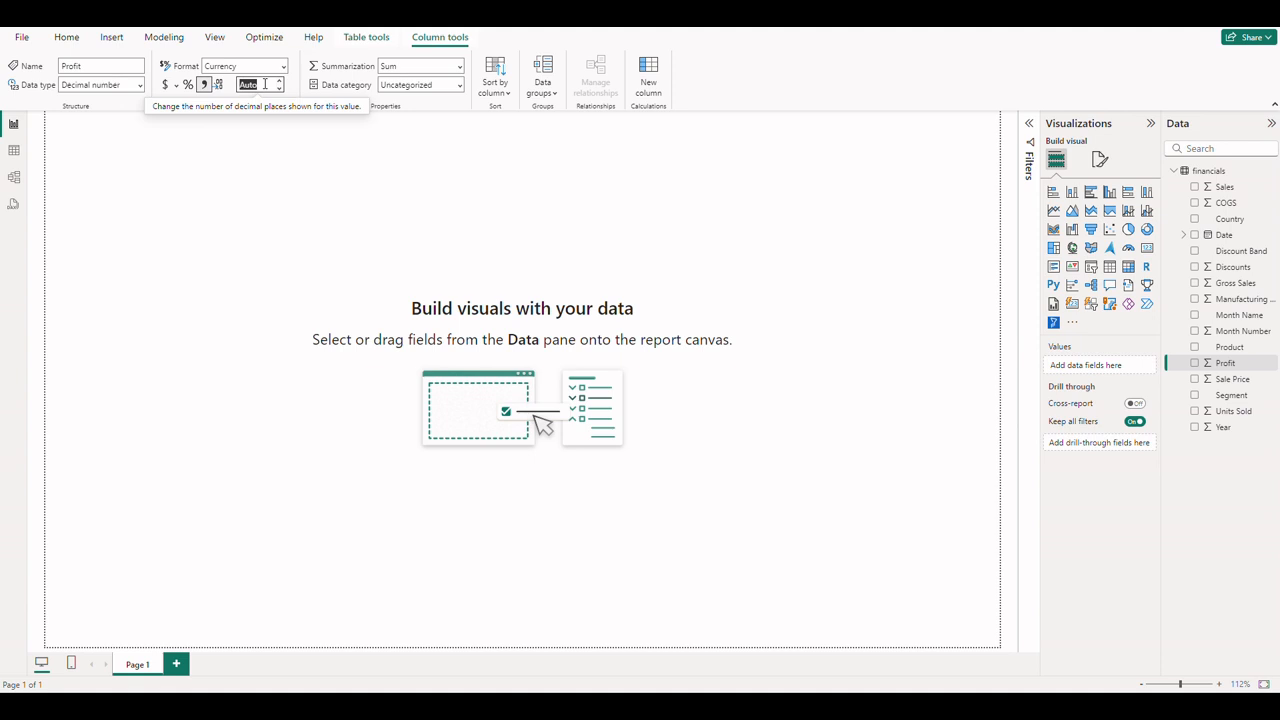
{"action": "type", "text": "0"}
{"action": "key", "text": "Tab"}
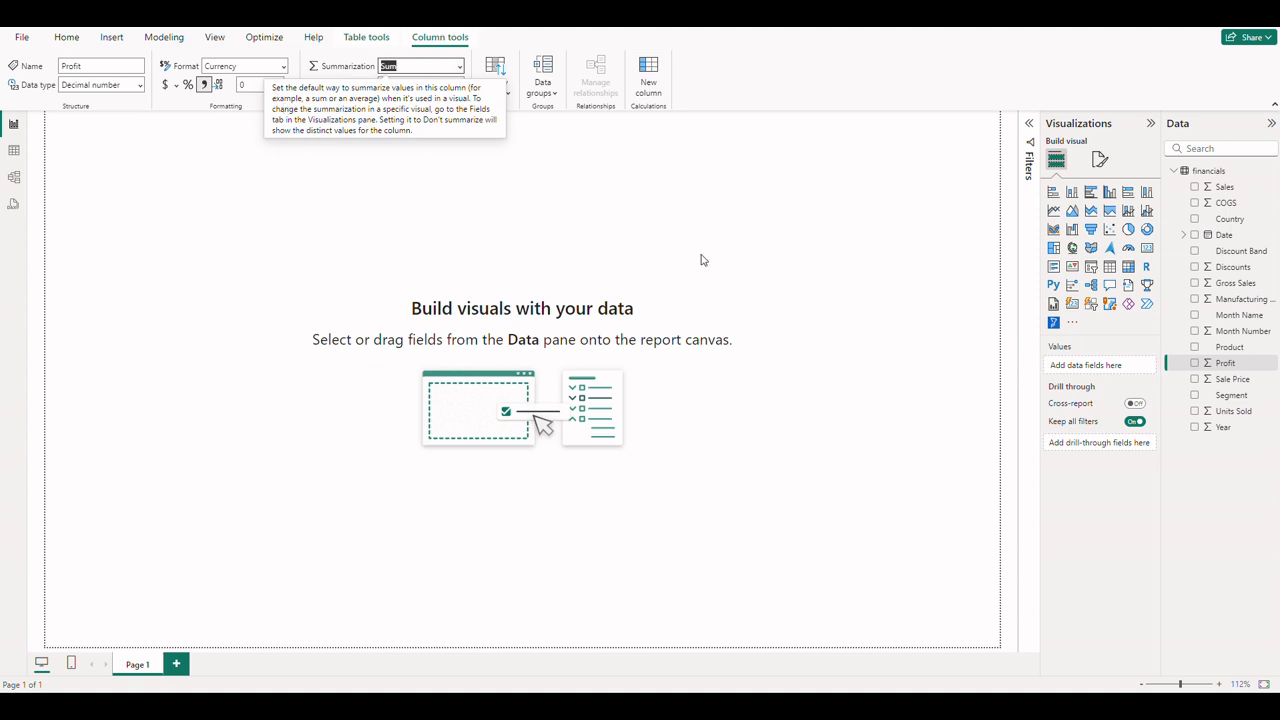
{"action": "left_click", "coordinate": [815, 70]}
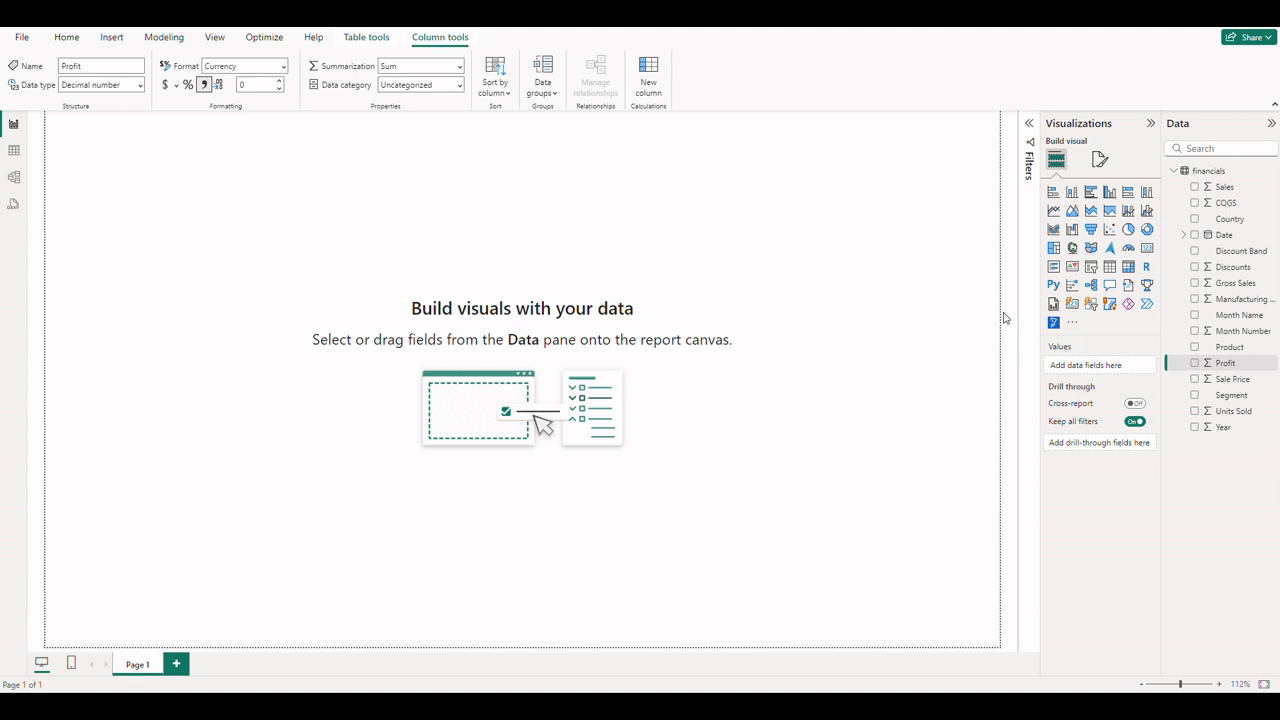
- Add a table visual to the page with Units Sold as its column
{"action": "left_click", "coordinate": [1148, 250]}
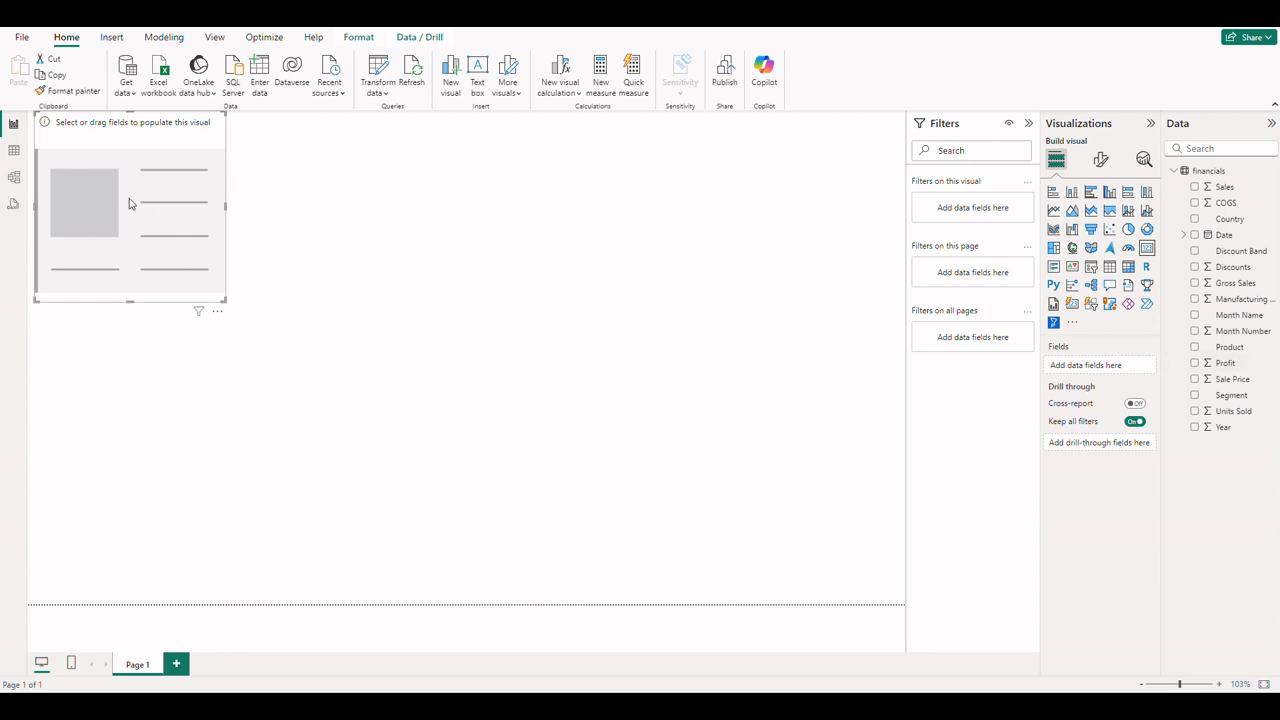
{"action": "left_click", "coordinate": [1109, 266]}
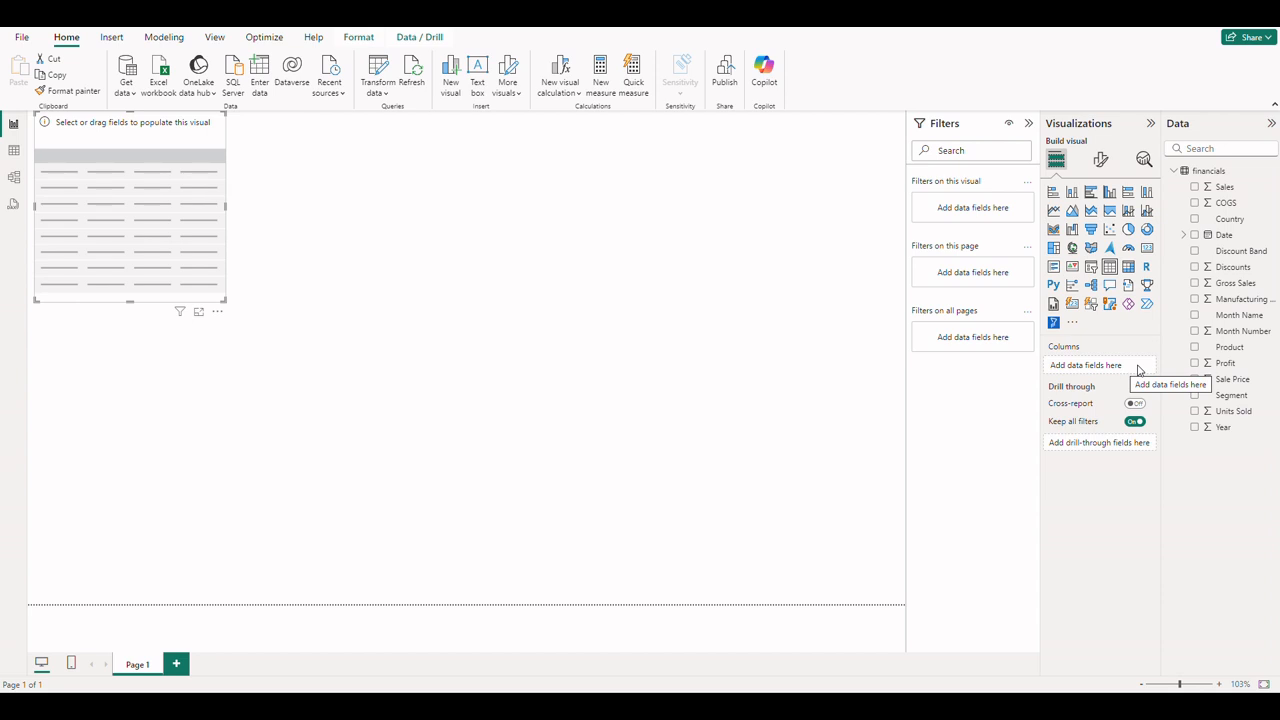
{"action": "left_click_drag", "start_coordinate": [1237, 414], "coordinate": [1110, 368]}
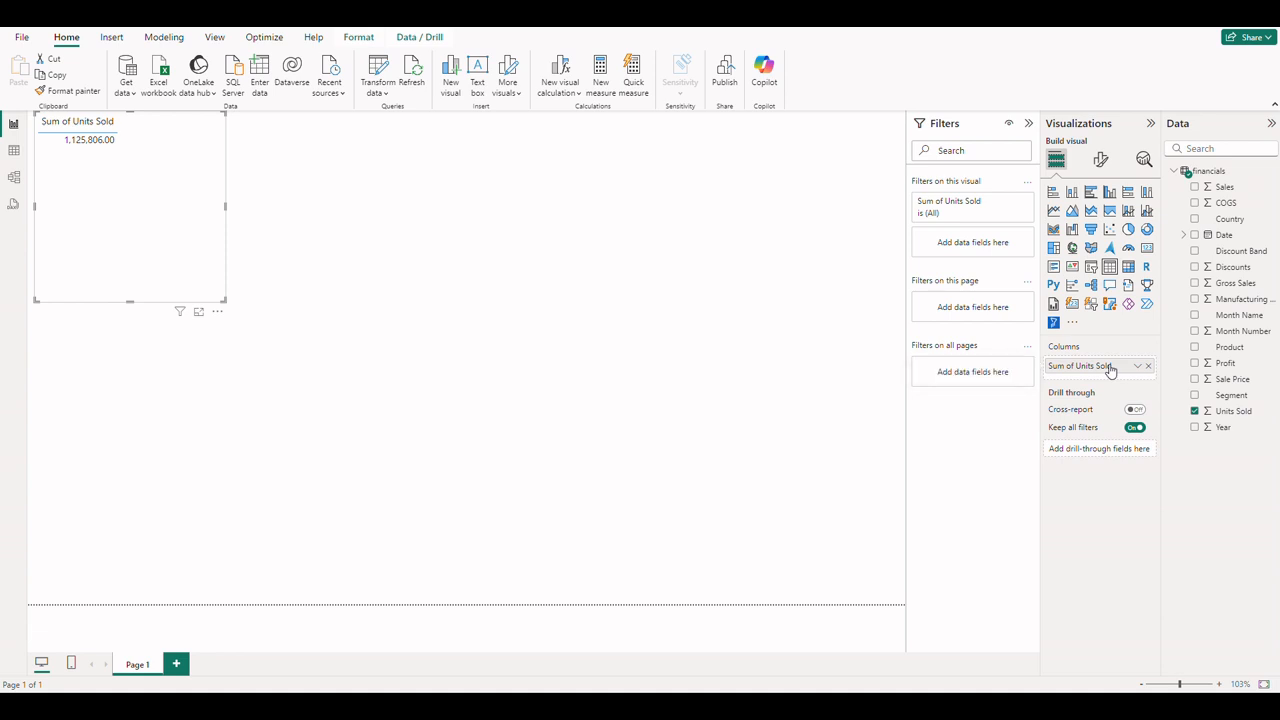
- Rename the table visual's Sum of Units Sold field as Units Sold
{"action": "double_click", "coordinate": [1080, 366]}
{"action": "key", "text": "BackSpace"}
{"action": "key", "text": "BackSpace"}
{"action": "key", "text": "BackSpace"}
{"action": "key", "text": "BackSpace"}
{"action": "key", "text": "BackSpace"}
{"action": "key", "text": "BackSpace"}
{"action": "key", "text": "BackSpace"}
{"action": "key", "text": "Return"}
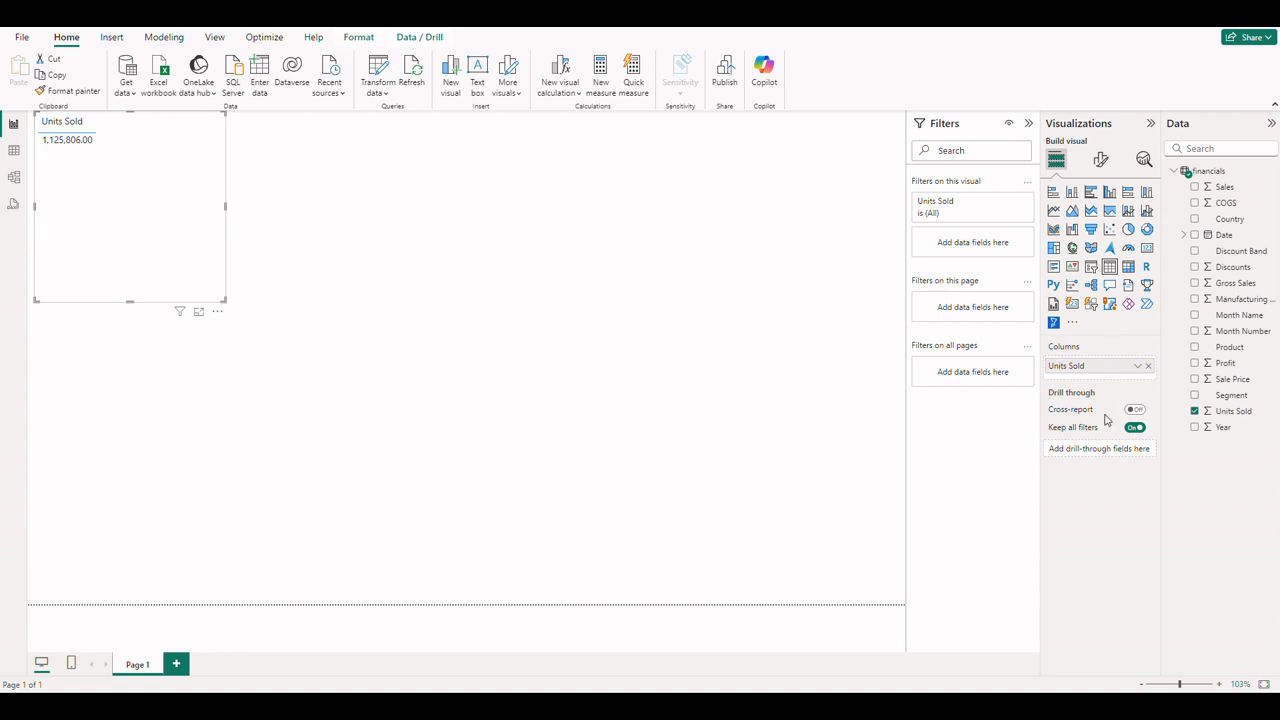
- Format the Units Sold column as a whole number with 0 decimal places and a thousands separator
{"action": "left_click", "coordinate": [1236, 412]}
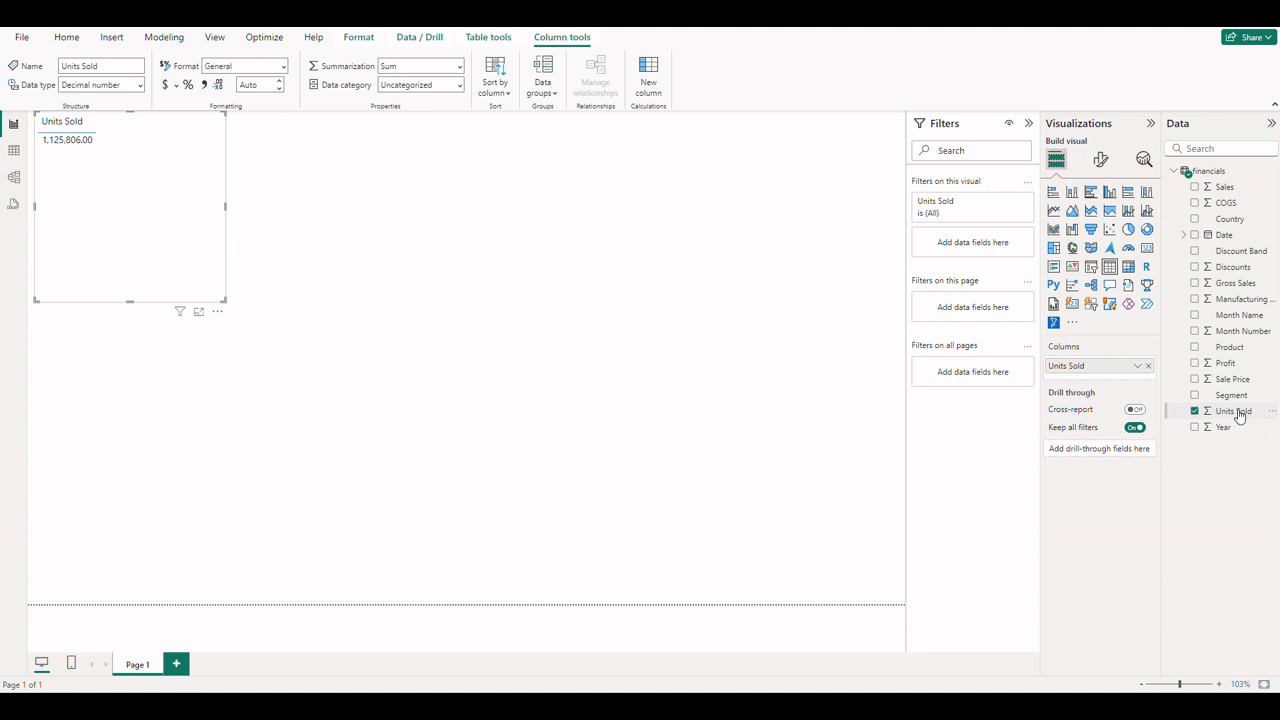
{"action": "left_click", "coordinate": [263, 84]}
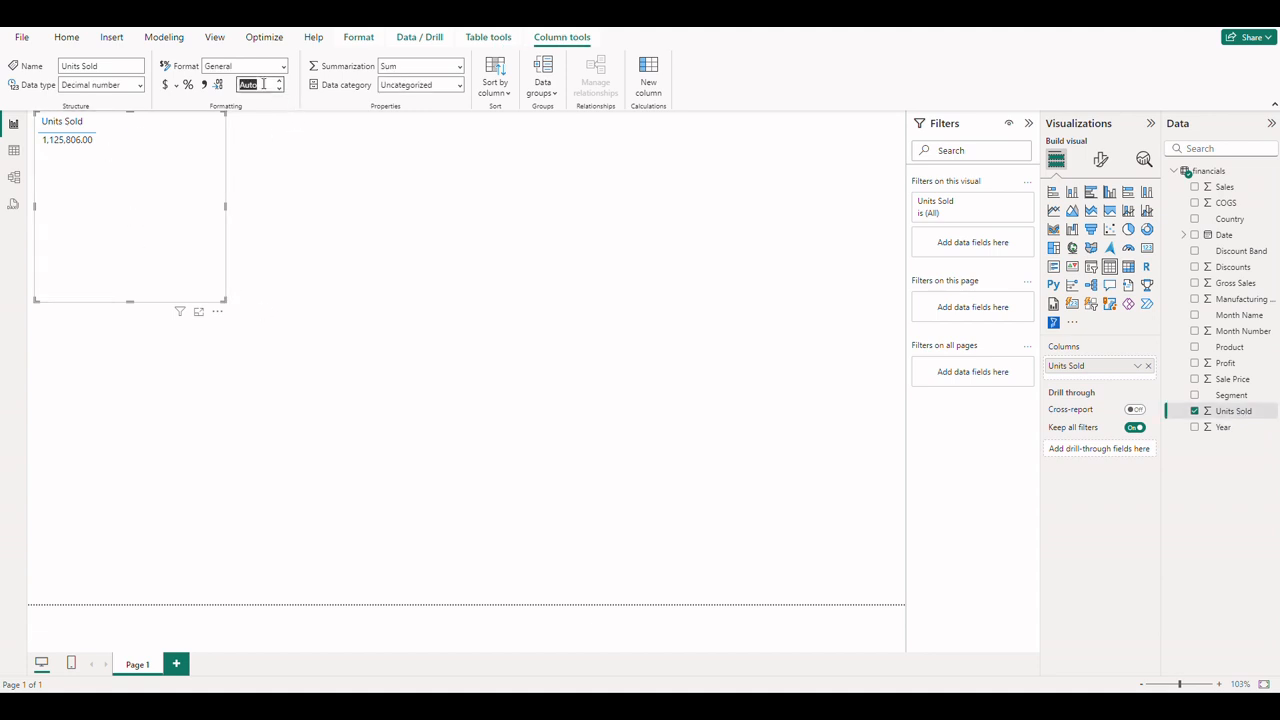
{"action": "type", "text": "0"}
{"action": "key", "text": "Tab"}
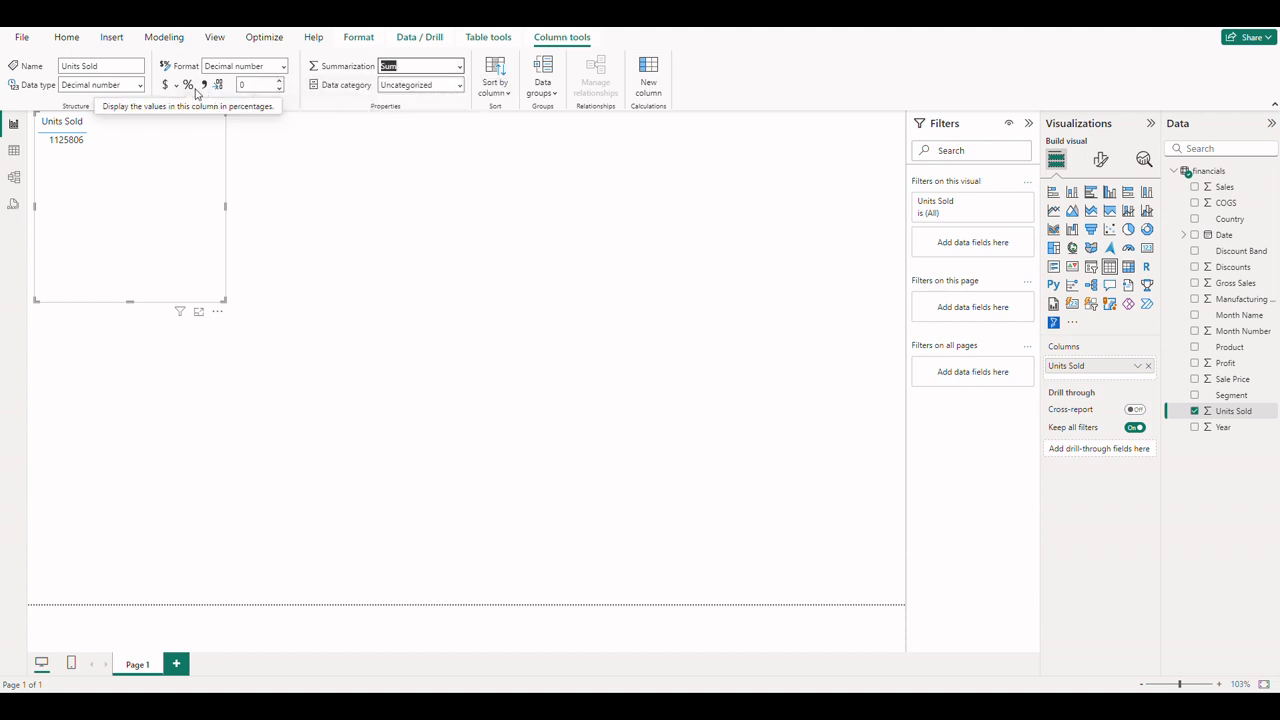
{"action": "left_click", "coordinate": [282, 66]}
{"action": "left_click", "coordinate": [245, 140]}
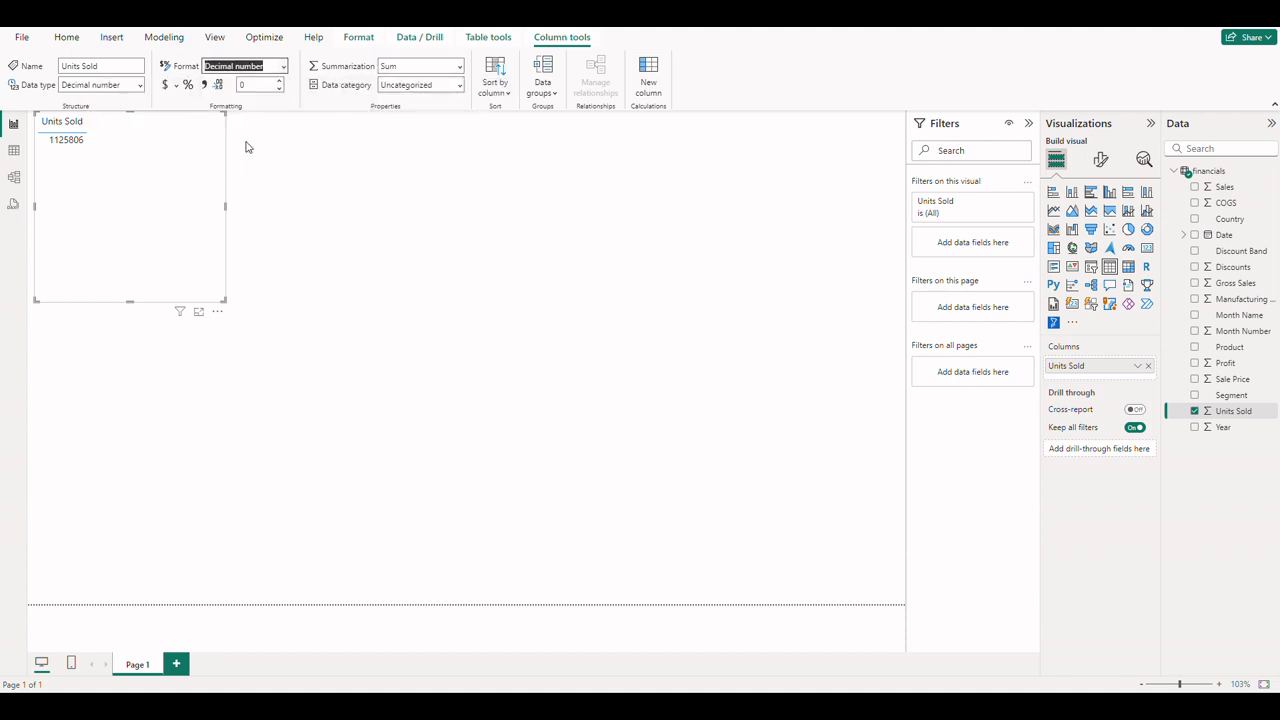
{"action": "left_click", "coordinate": [206, 85]}
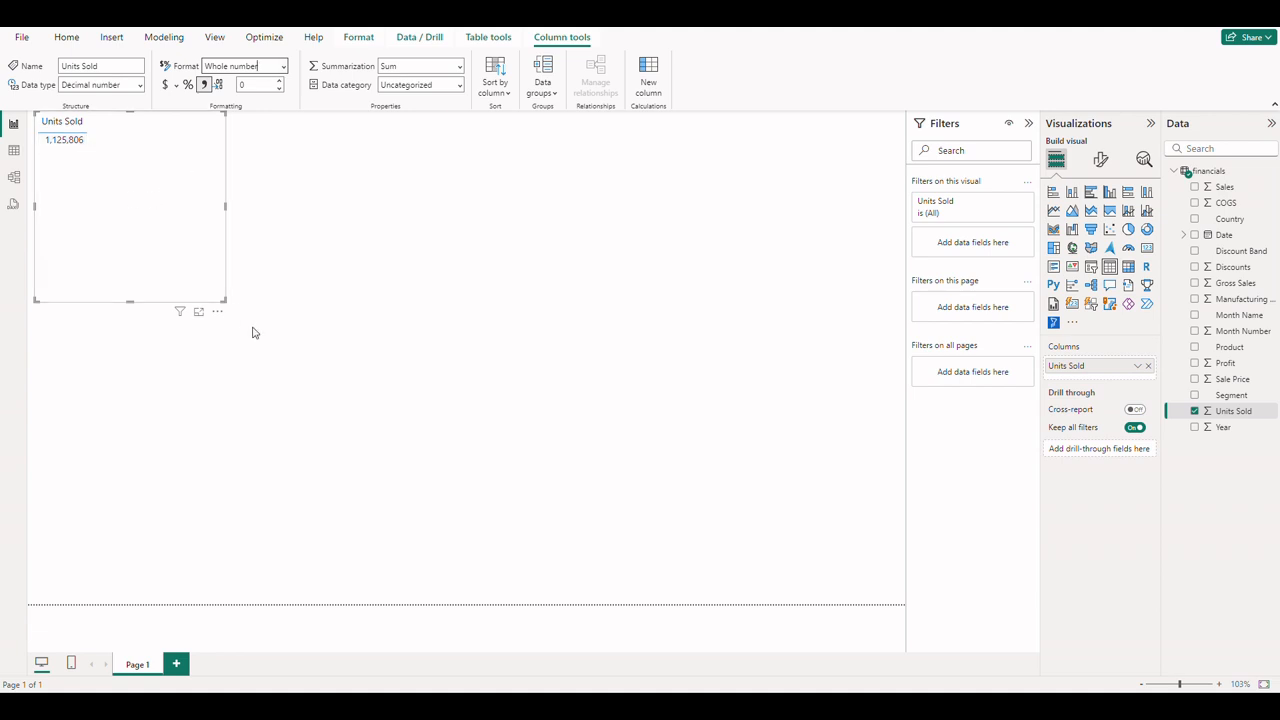
- Shrink the Units Sold table to fit its content and place it slightly inward from the page's upper-left corner
{"action": "left_click_drag", "start_coordinate": [224, 300], "coordinate": [200, 222]}
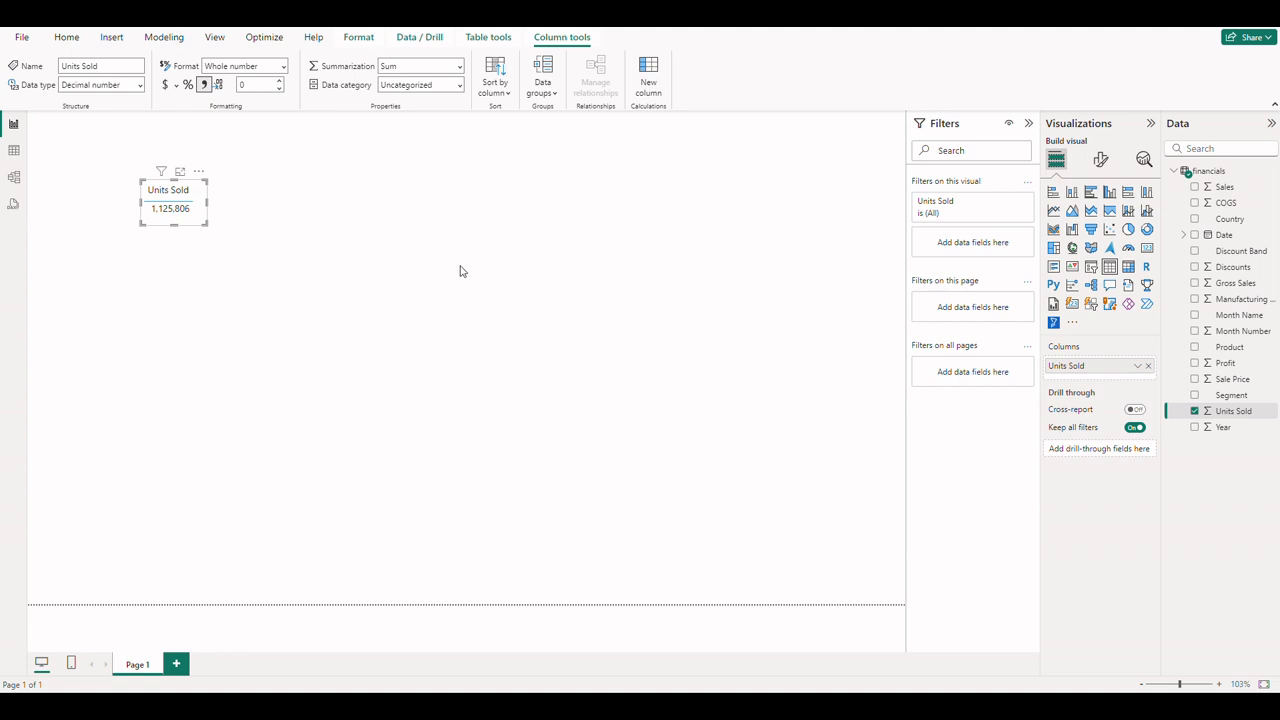
{"action": "left_click", "coordinate": [407, 274]}
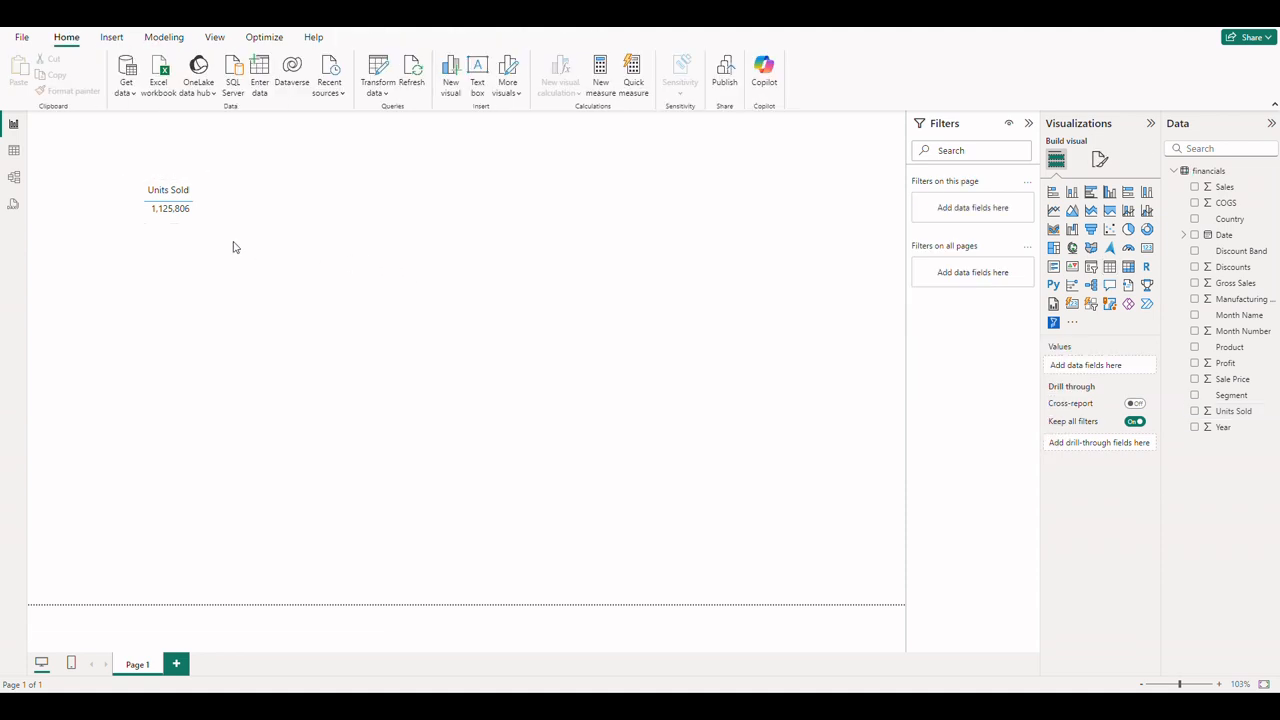
{"action": "left_click", "coordinate": [203, 218]}
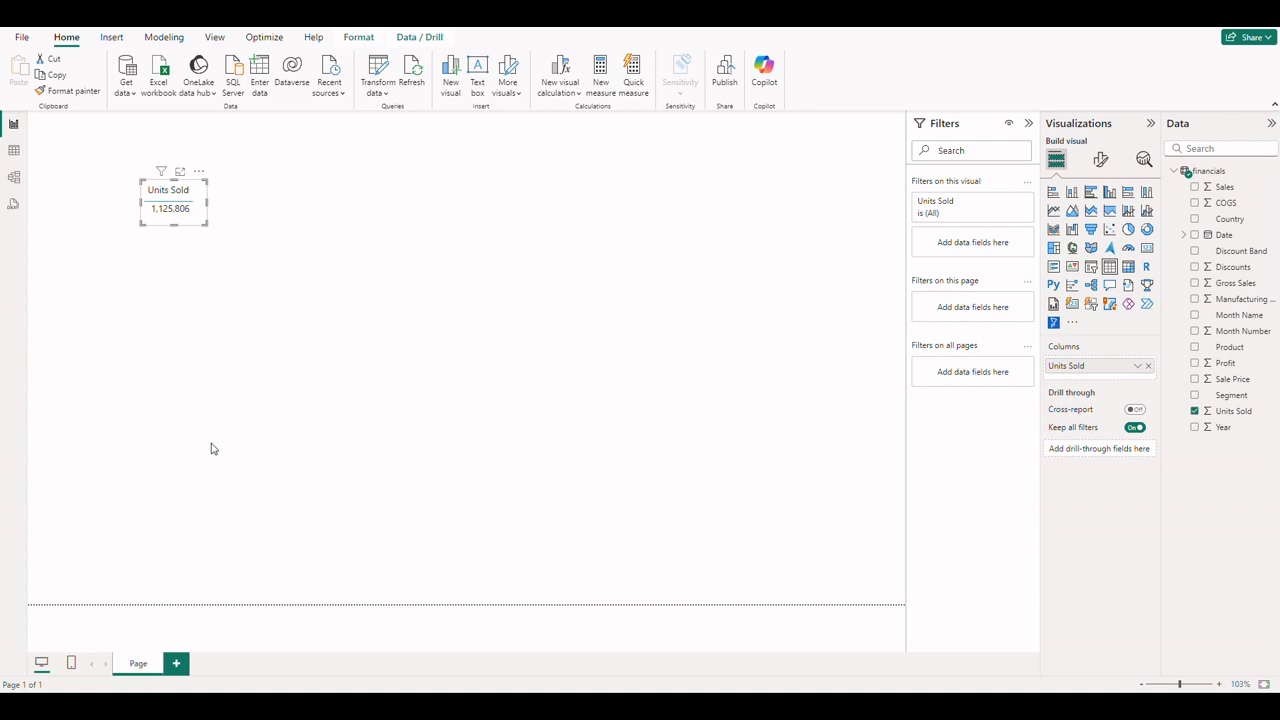
- Rename the report page as Summary
{"action": "type", "text": "mmary"}
{"action": "left_click", "coordinate": [211, 449]}
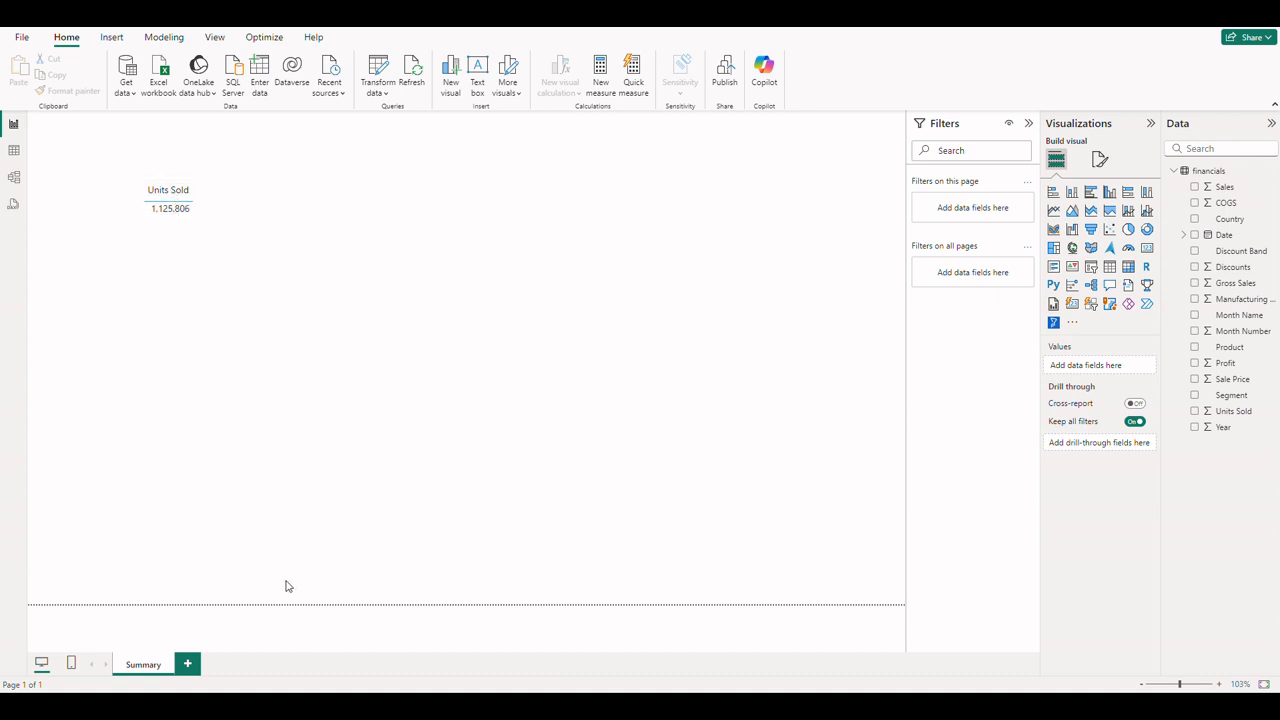
- Add a second report page and name it Unit Tool Tip
{"action": "left_click", "coordinate": [188, 665]}
{"action": "double_click", "coordinate": [199, 666]}
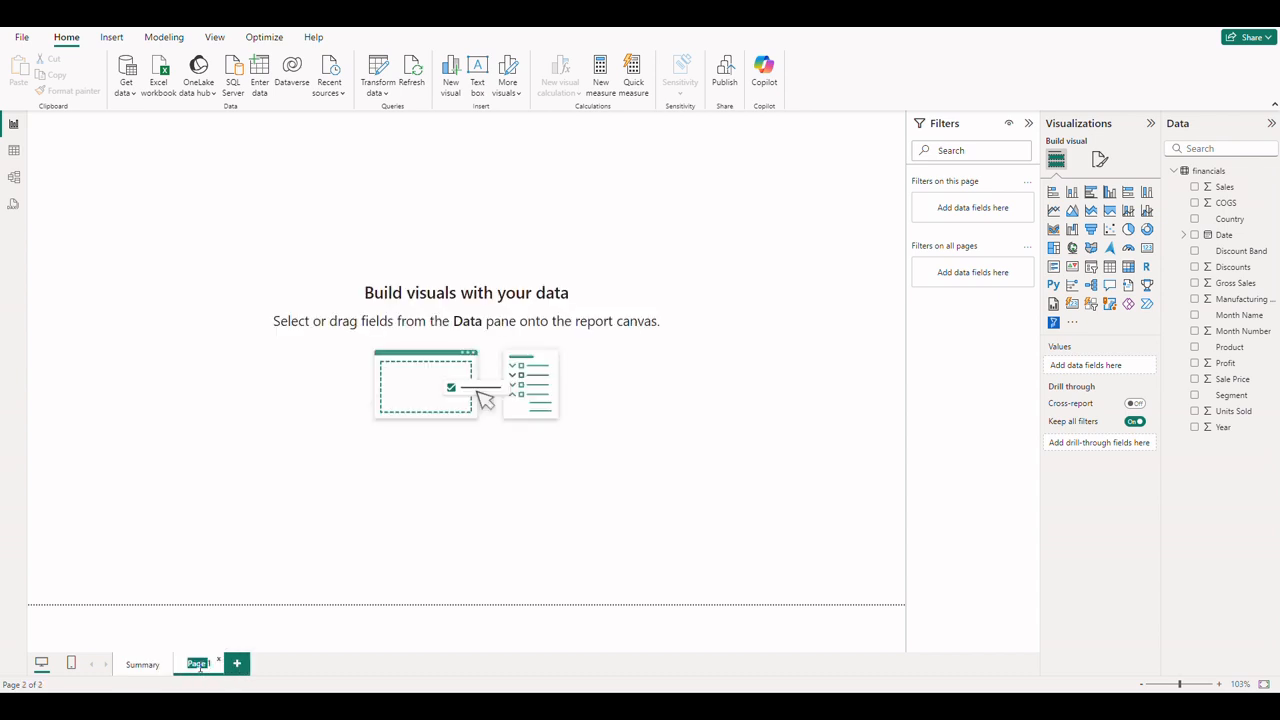
{"action": "key", "text": "BackSpace"}
{"action": "type", "text": "Unit Tool Tip"}
{"action": "key", "text": "Return"}
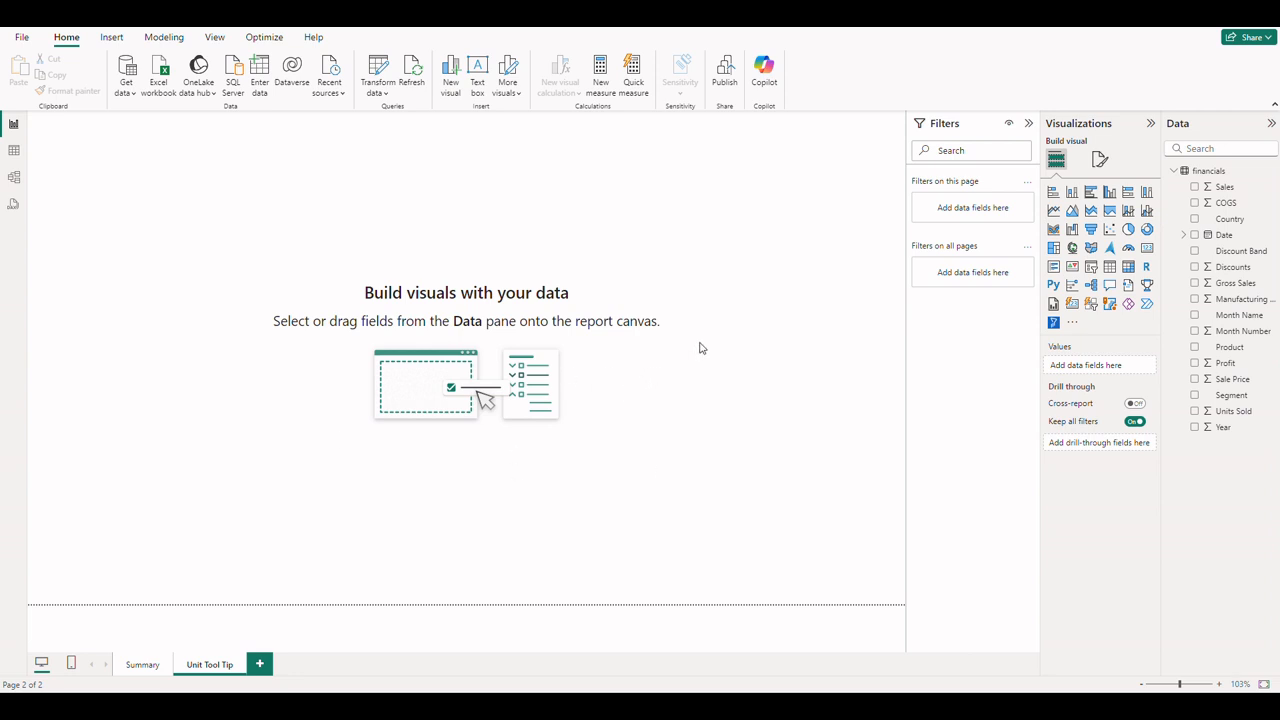
- Set the Unit Tool Tip page's canvas type to Tooltip and its vertical alignment to Middle
{"action": "left_click", "coordinate": [1099, 161]}
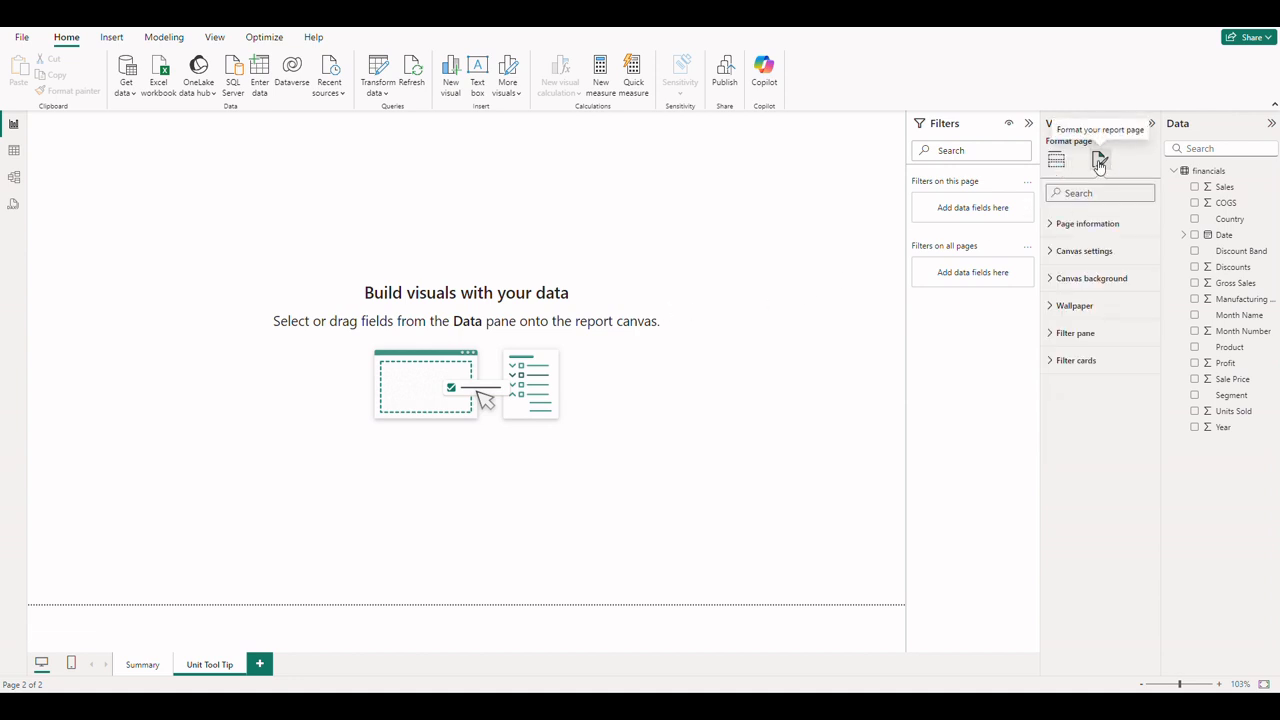
{"action": "left_click", "coordinate": [1058, 252]}
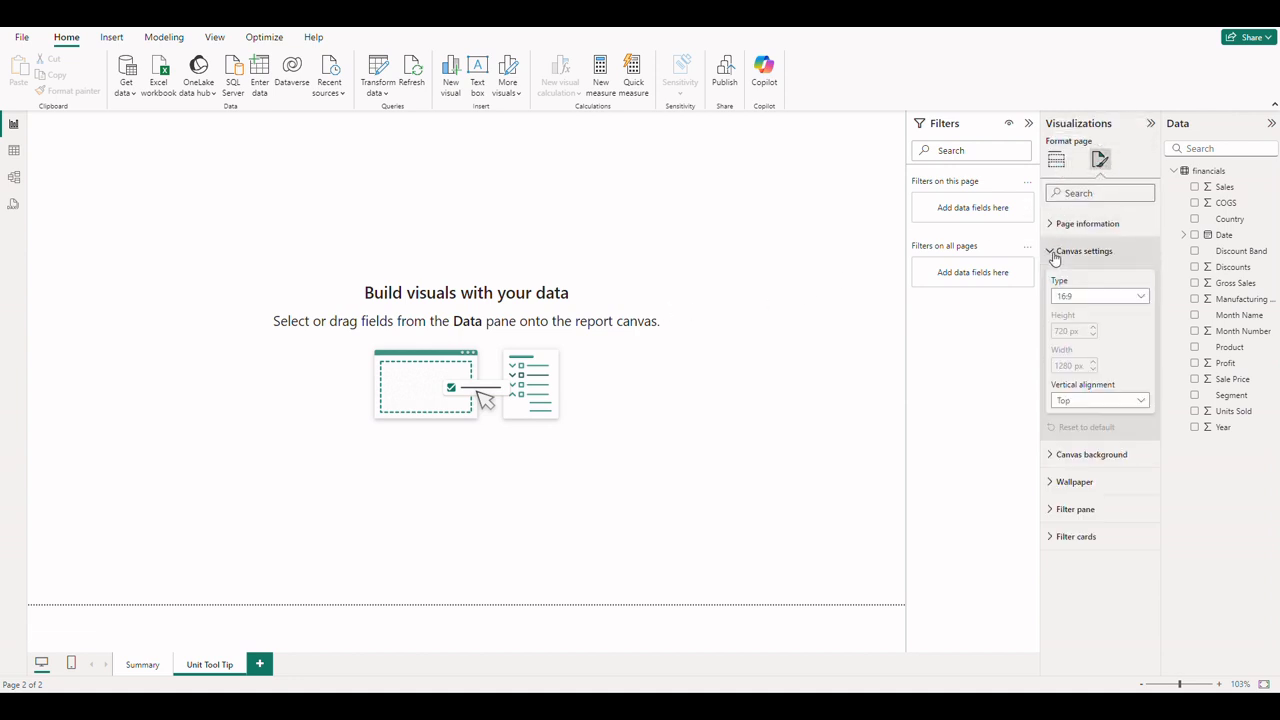
{"action": "left_click", "coordinate": [1138, 297]}
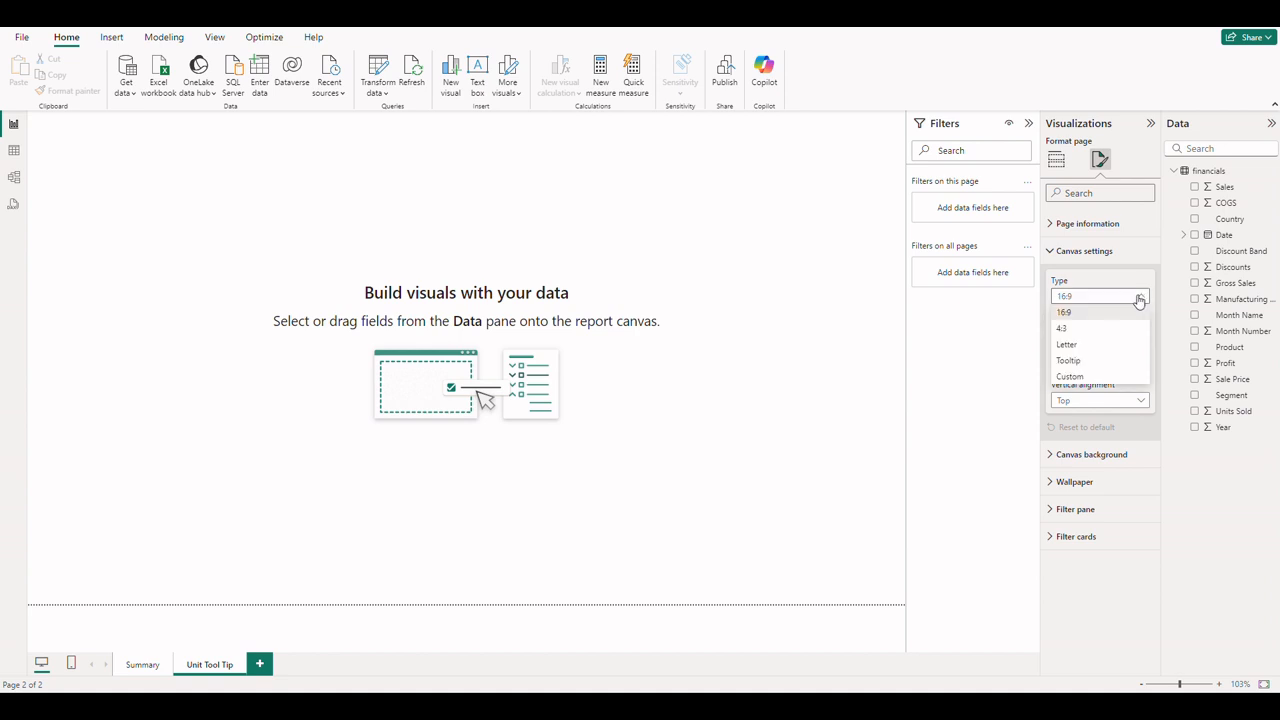
{"action": "left_click", "coordinate": [1069, 360]}
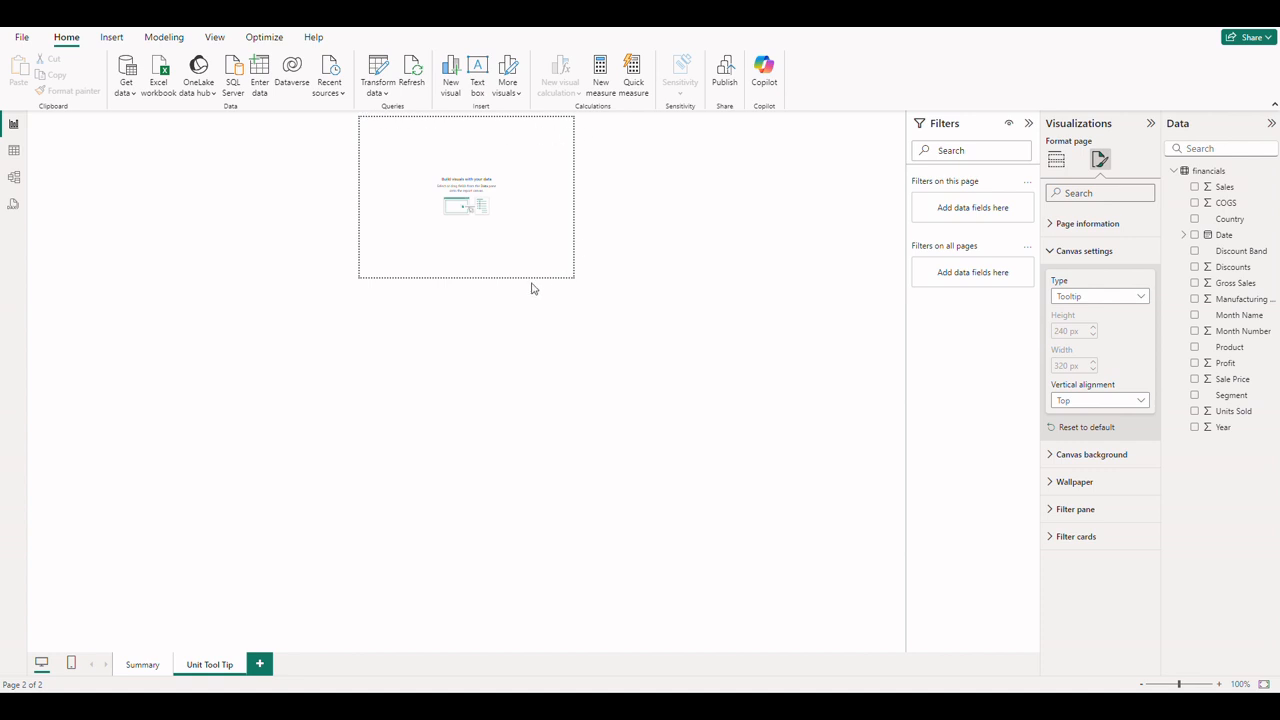
{"action": "left_click", "coordinate": [1112, 406]}
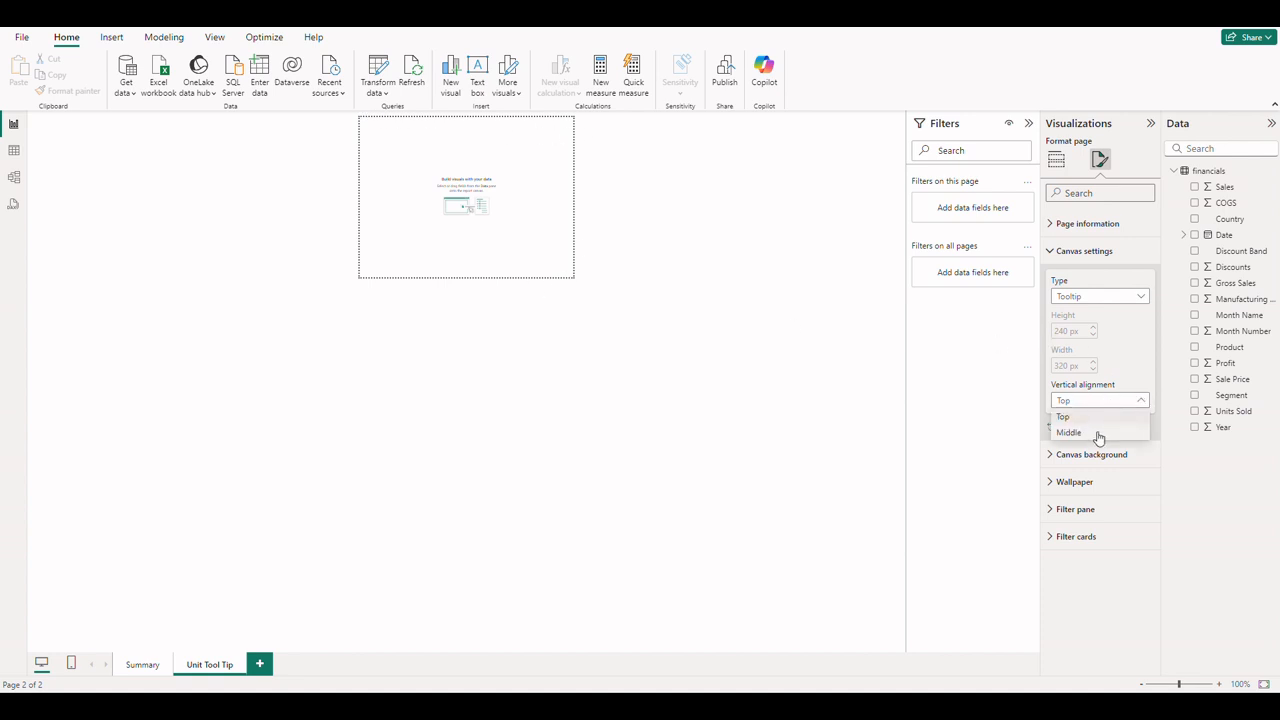
{"action": "left_click", "coordinate": [1097, 431]}
{"action": "left_click", "coordinate": [682, 352]}
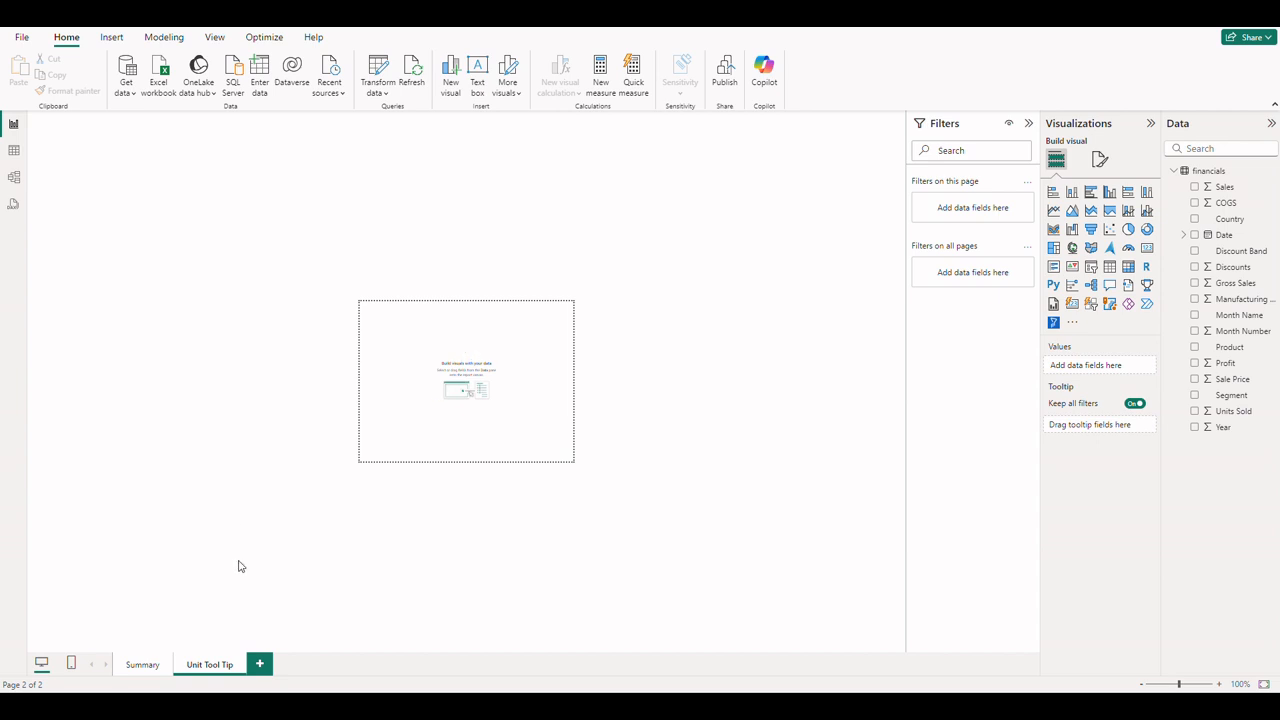
{"action": "left_click", "coordinate": [143, 665]}
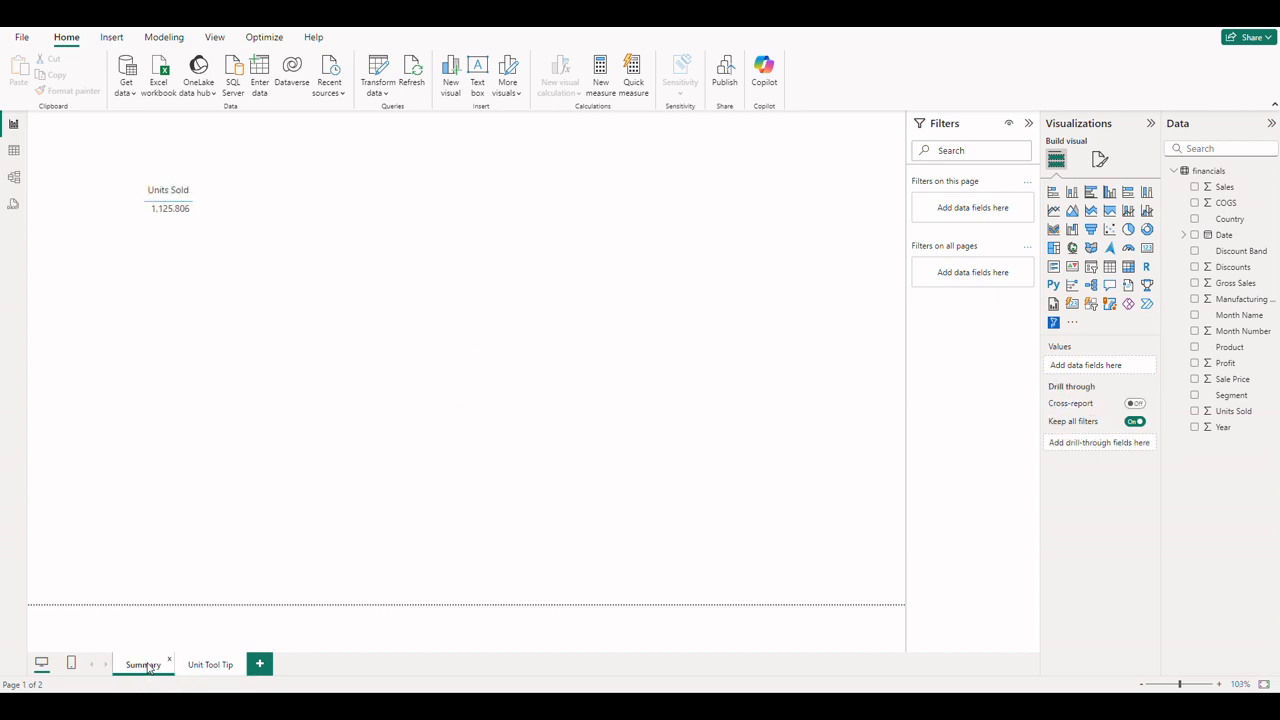
{"action": "mouse_move", "coordinate": [173, 210]}
{"action": "left_click", "coordinate": [212, 666]}
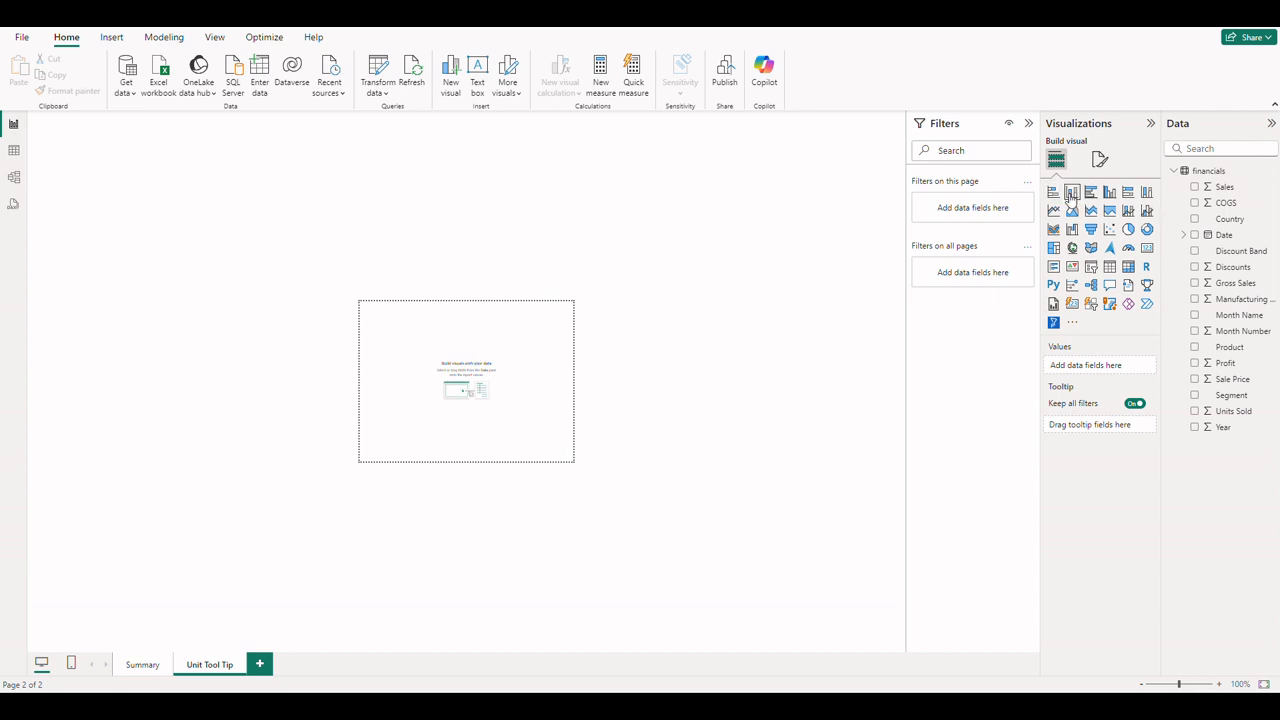
- Add a stacked column chart filling the tooltip page, with Country on the X-axis and Units Sold on the Y-axis
{"action": "left_click", "coordinate": [1071, 193]}
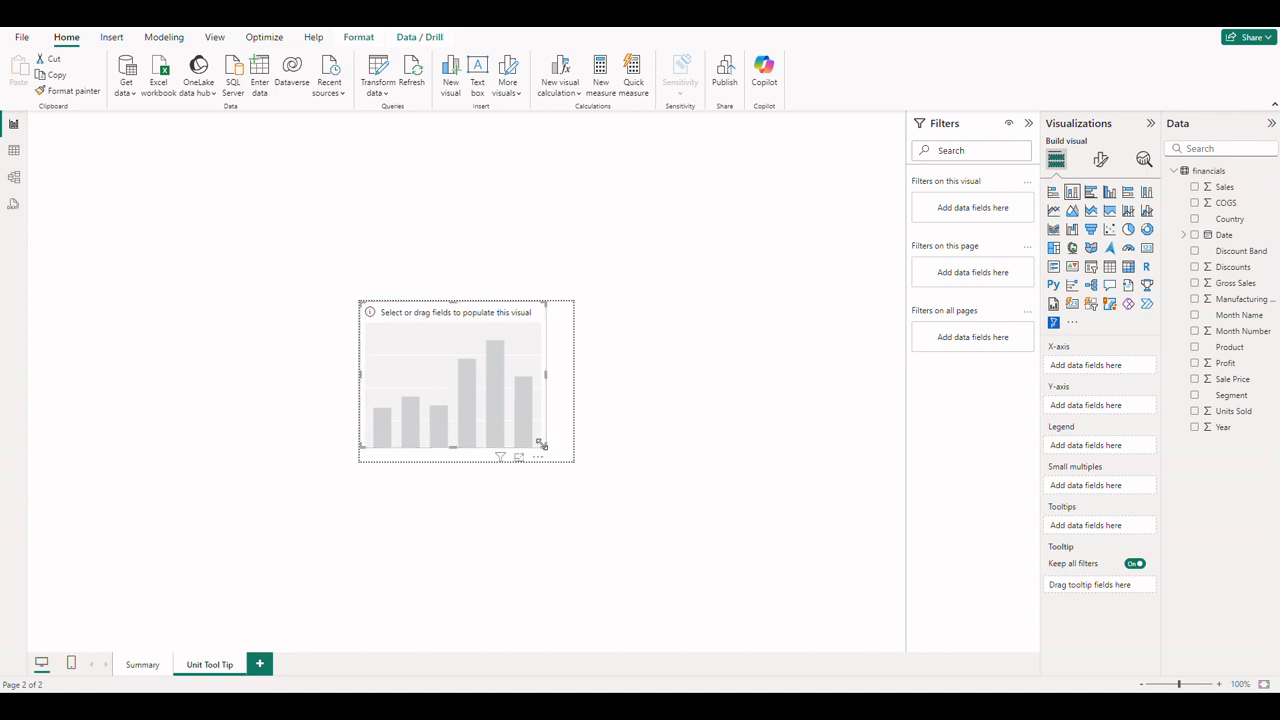
{"action": "left_click_drag", "start_coordinate": [546, 446], "coordinate": [617, 481]}
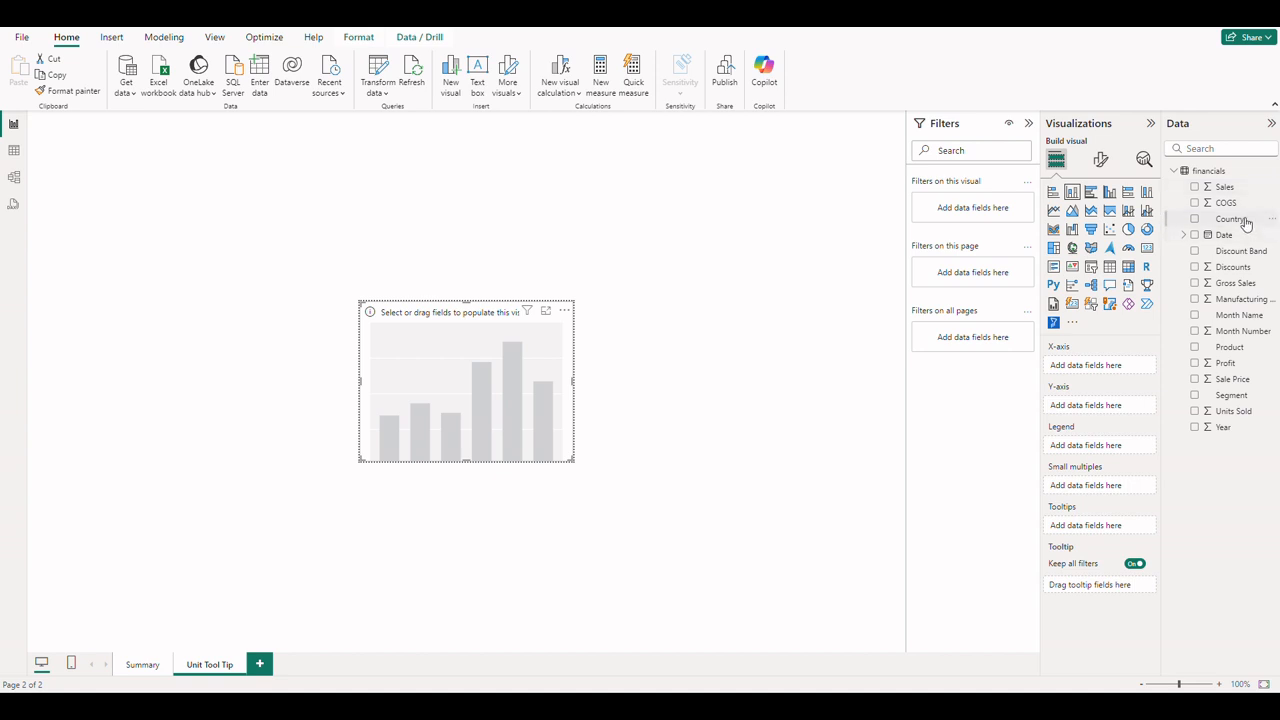
{"action": "left_click_drag", "start_coordinate": [1242, 220], "coordinate": [1116, 373]}
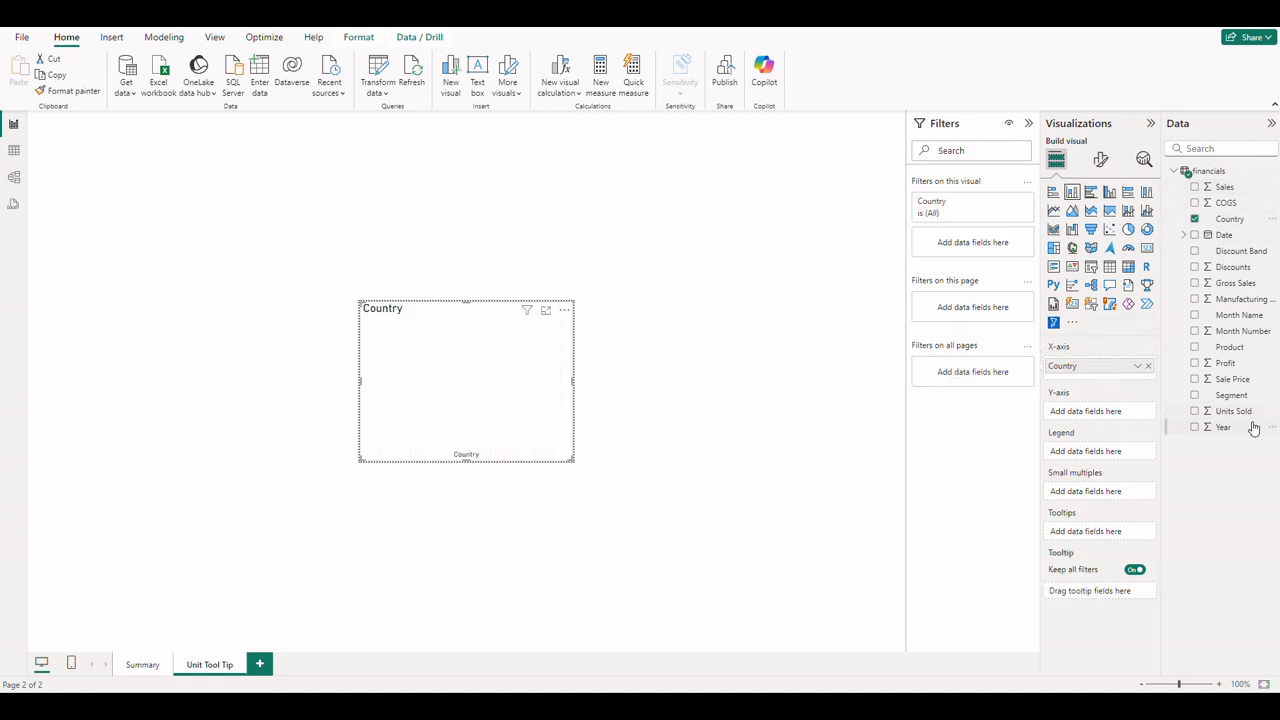
{"action": "left_click_drag", "start_coordinate": [1245, 411], "coordinate": [1128, 418]}
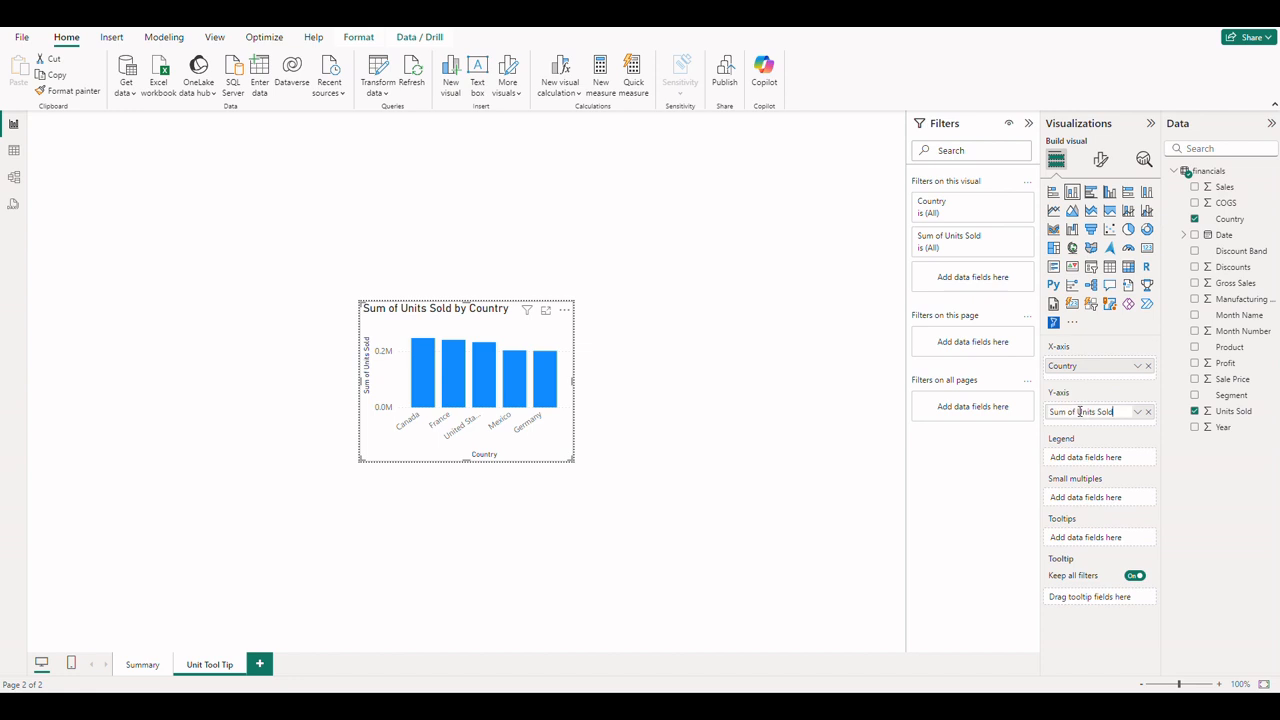
- Rename the chart's Y-axis field as Units Sold
{"action": "key", "text": "BackSpace"}
{"action": "key", "text": "BackSpace"}
{"action": "key", "text": "BackSpace"}
{"action": "key", "text": "BackSpace"}
{"action": "key", "text": "BackSpace"}
{"action": "key", "text": "BackSpace"}
{"action": "key", "text": "BackSpace"}
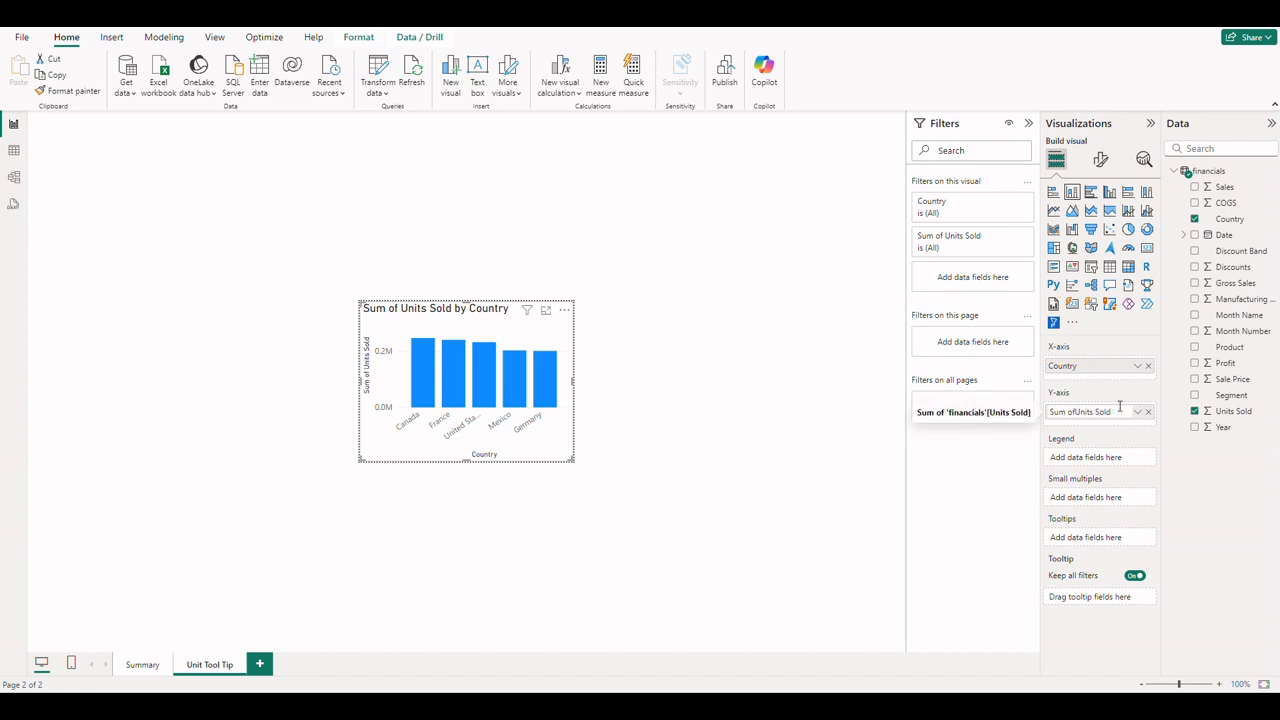
{"action": "key", "text": "Return"}
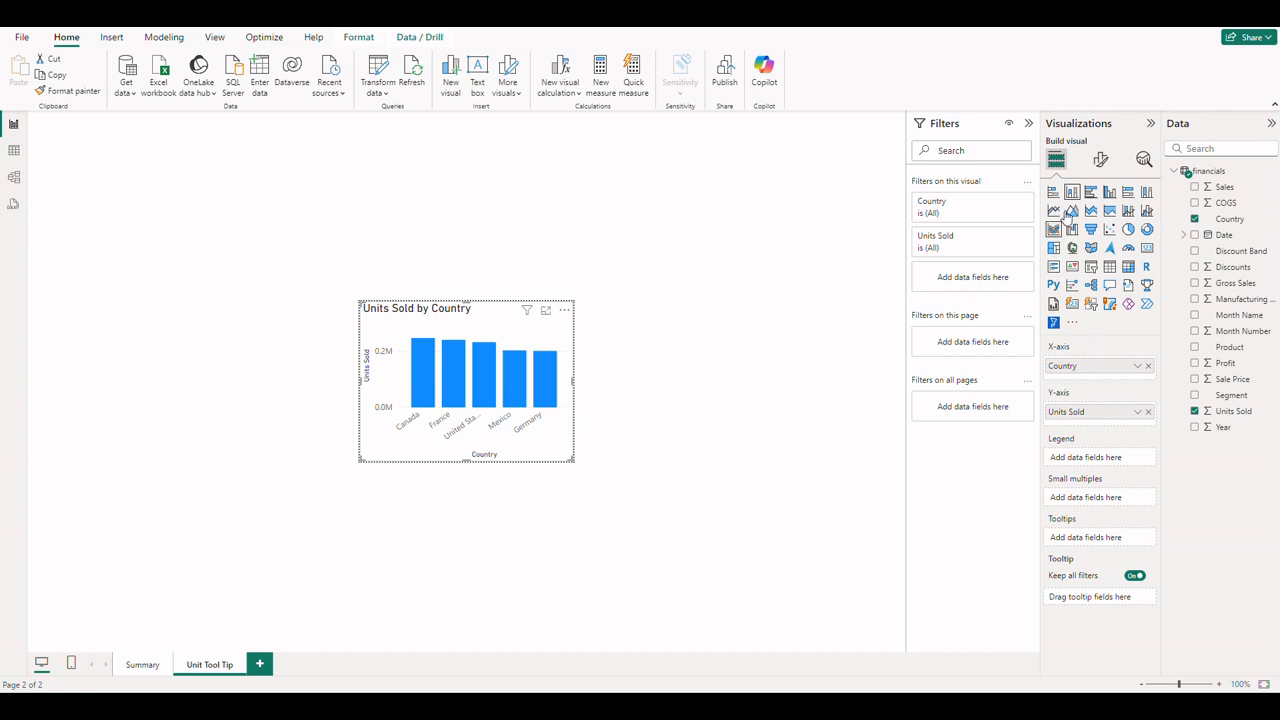
- Center the title of the column chart horizontally
{"action": "left_click", "coordinate": [1100, 160]}
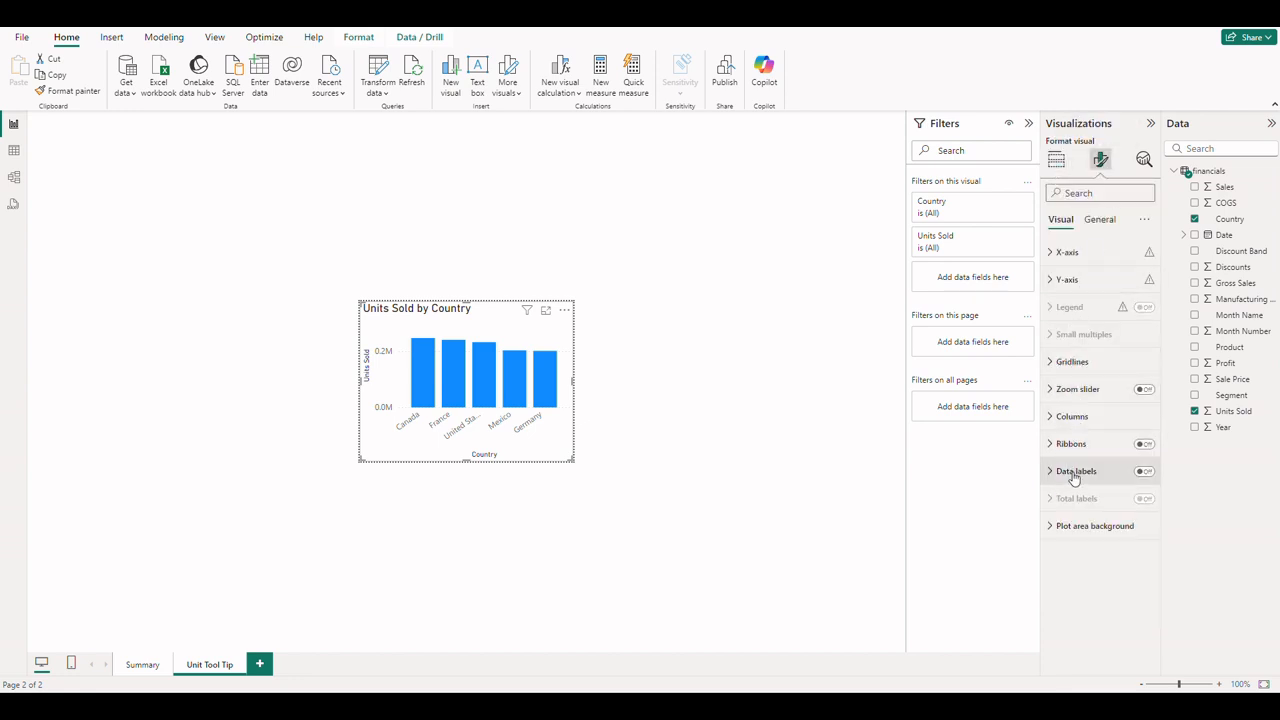
{"action": "left_click", "coordinate": [1100, 220]}
{"action": "left_click", "coordinate": [1070, 280]}
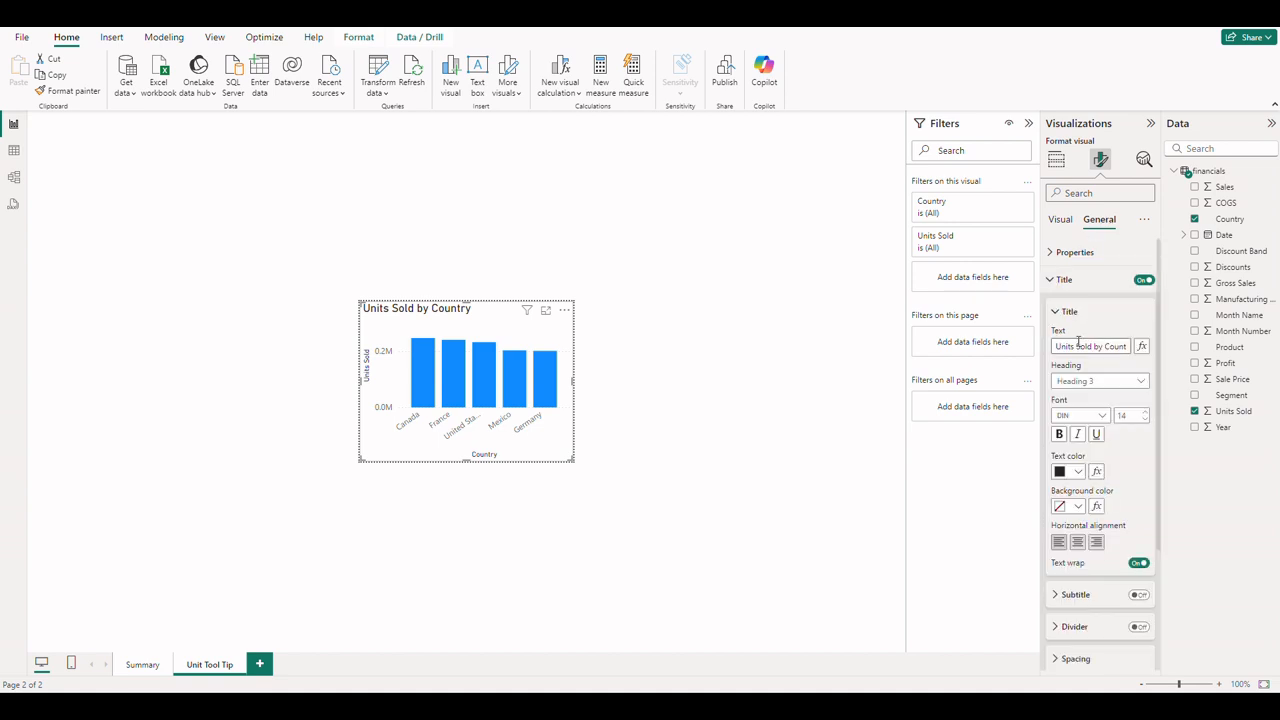
{"action": "left_click", "coordinate": [1077, 541]}
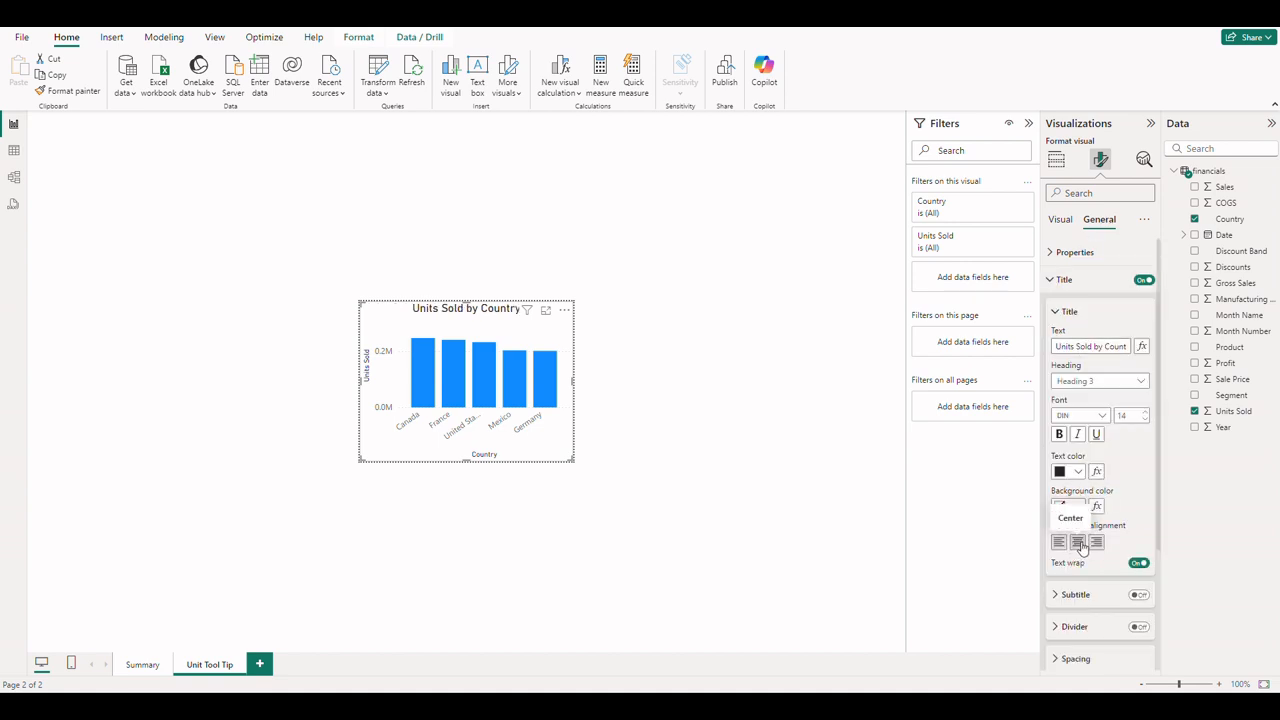
{"action": "left_click", "coordinate": [654, 272]}
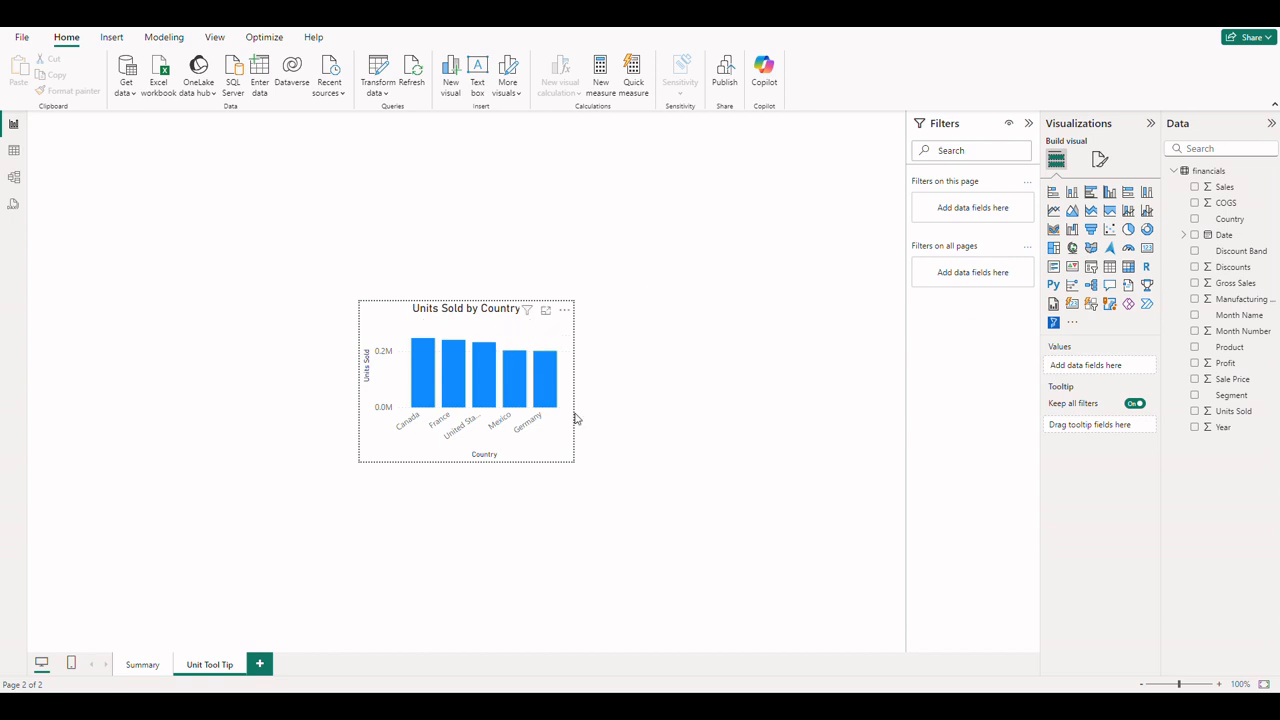
- Set the display units of the column chart's Y-axis values to Thousands
{"action": "left_click", "coordinate": [555, 449]}
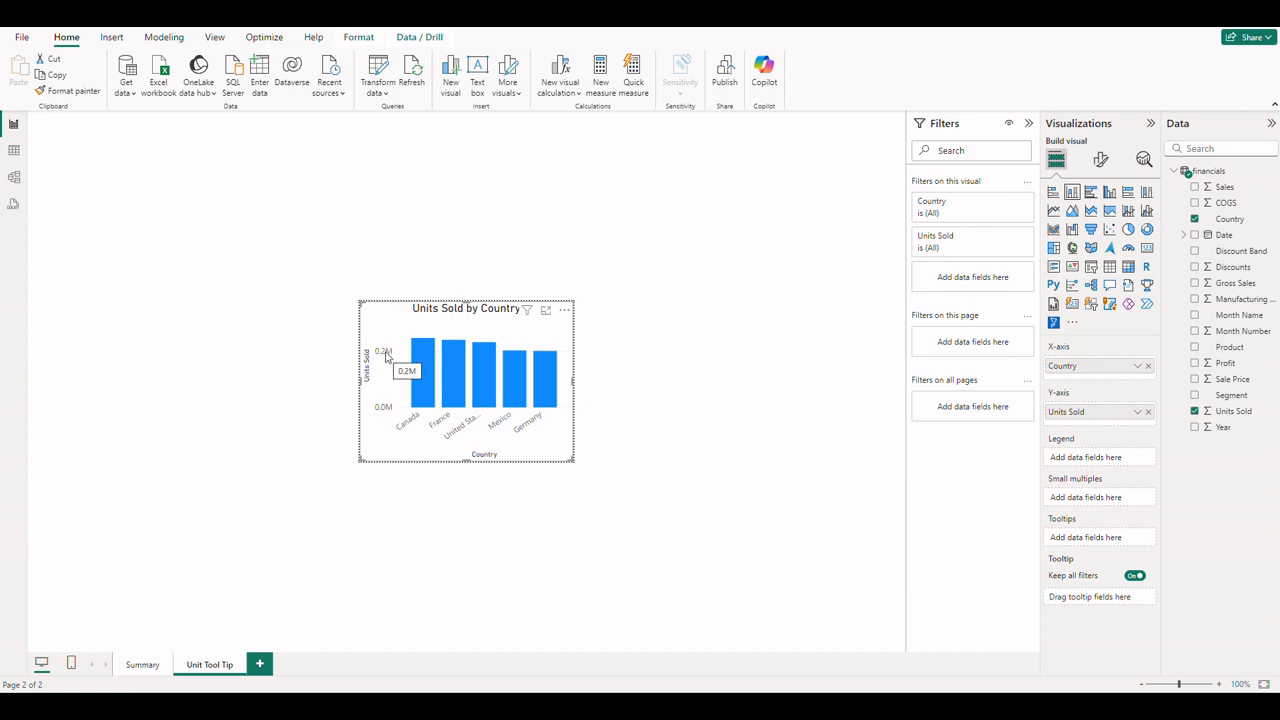
{"action": "left_click", "coordinate": [1101, 160]}
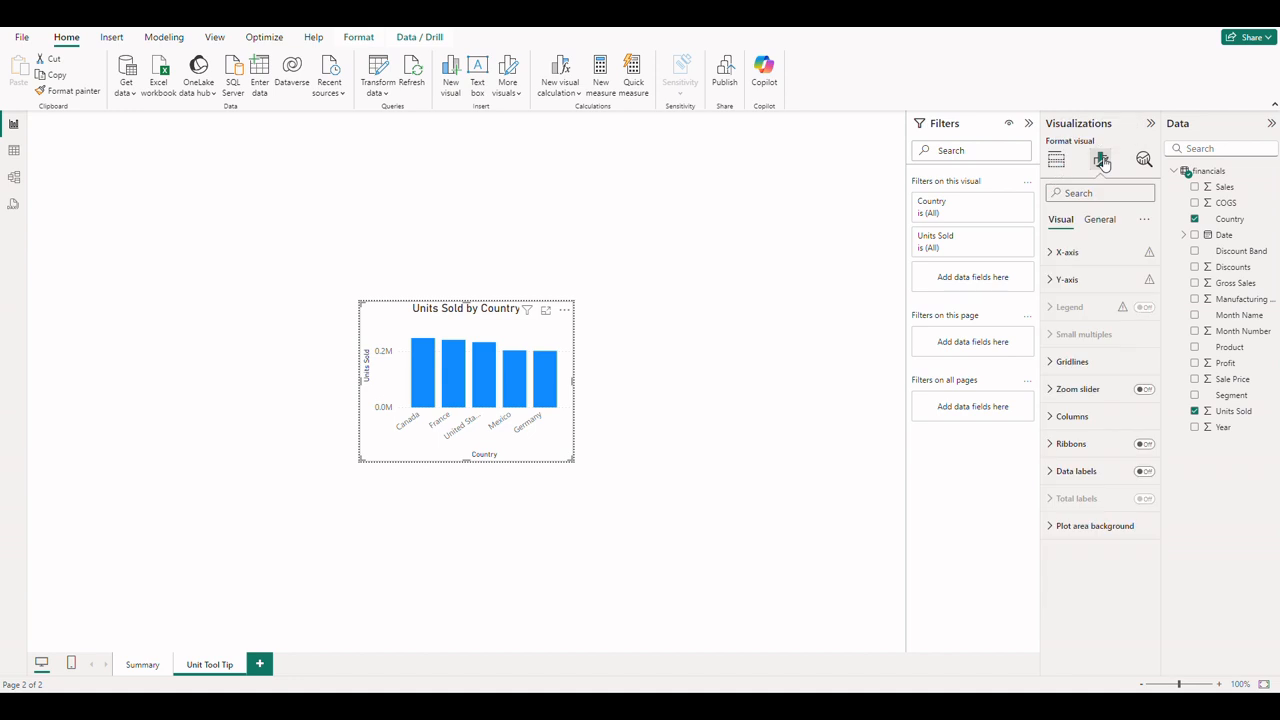
{"action": "left_click", "coordinate": [1051, 282]}
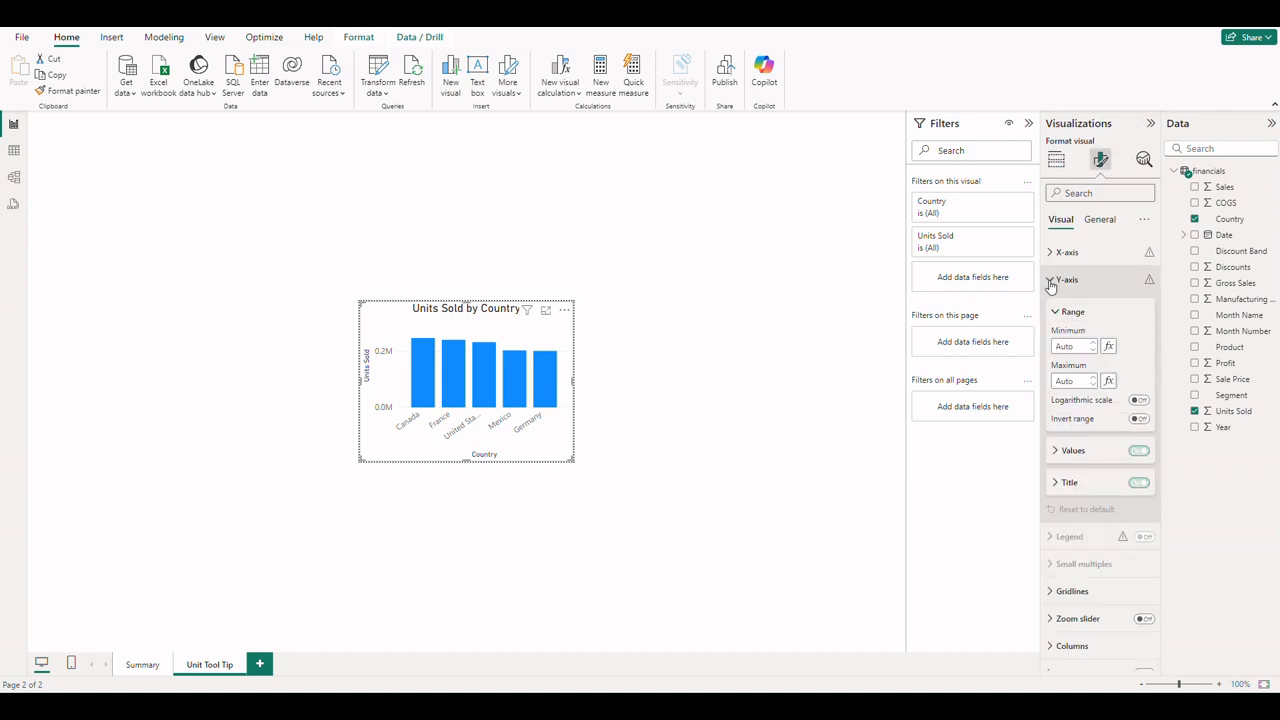
{"action": "left_click", "coordinate": [1056, 451]}
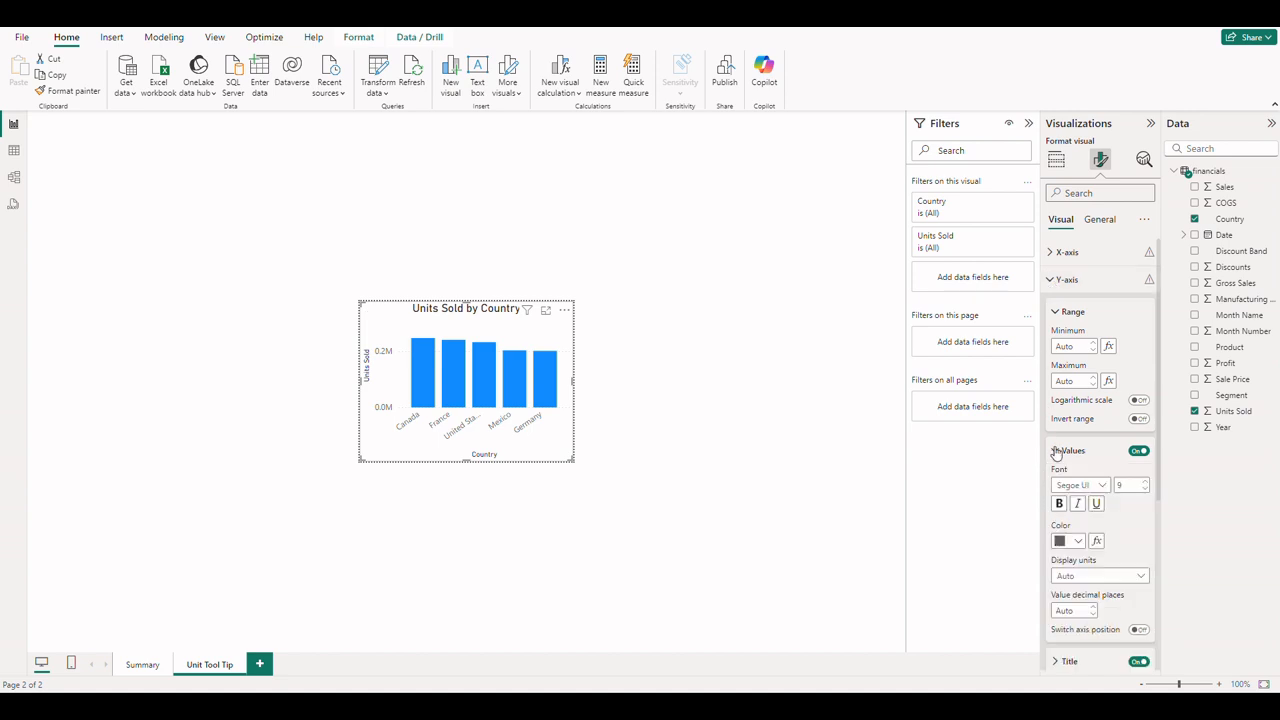
{"action": "scroll", "coordinate": [1090, 450], "scroll_direction": "down", "scroll_amount": 2}
{"action": "left_click", "coordinate": [1118, 443]}
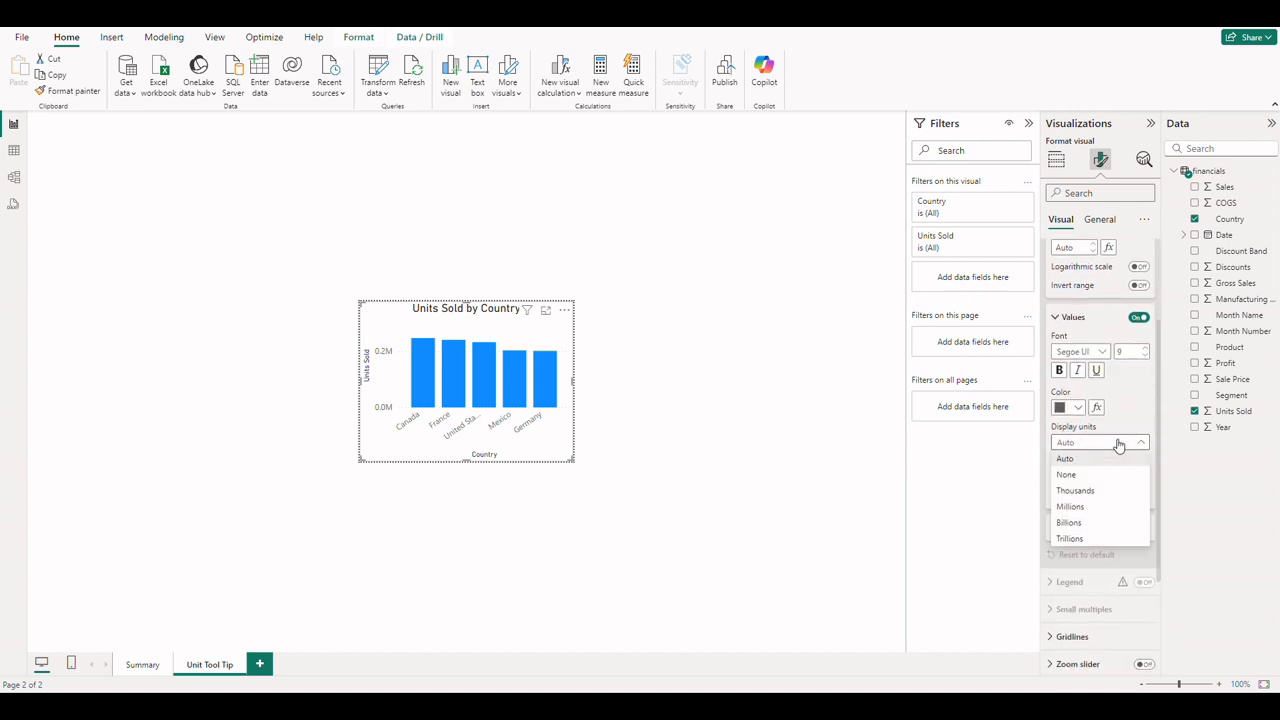
{"action": "left_click", "coordinate": [1110, 491]}
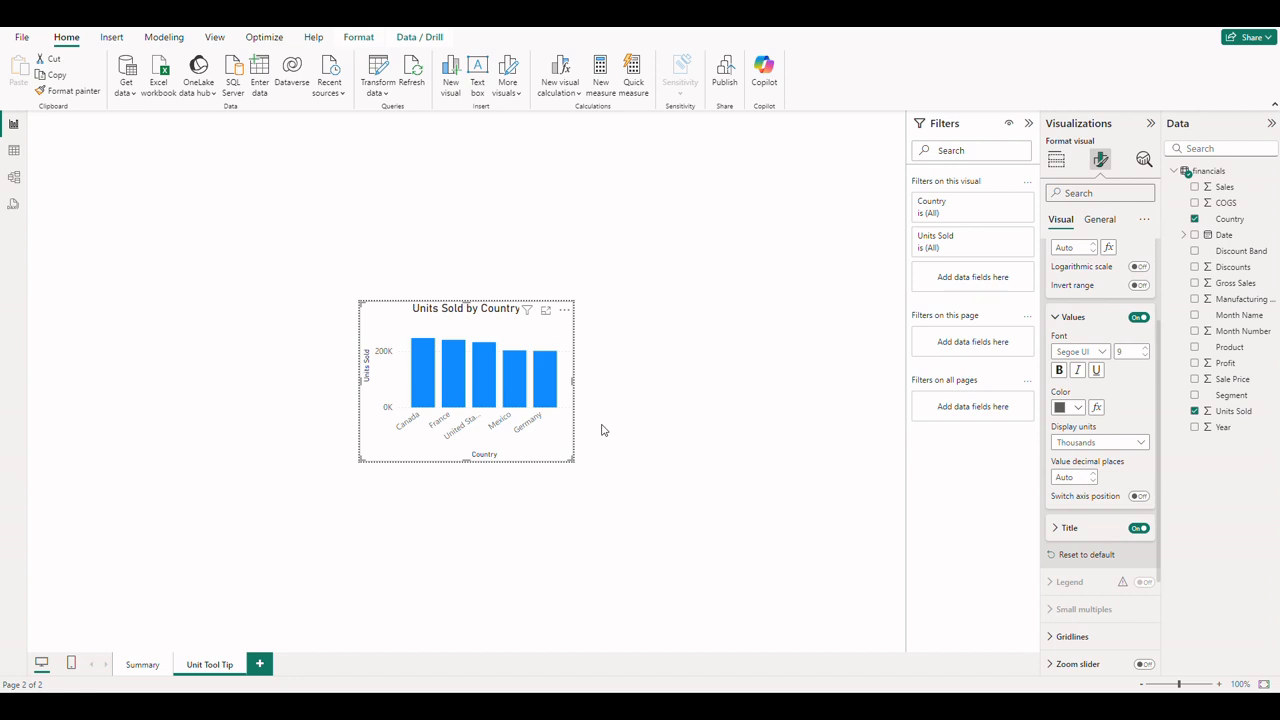
{"action": "mouse_move", "coordinate": [424, 360]}
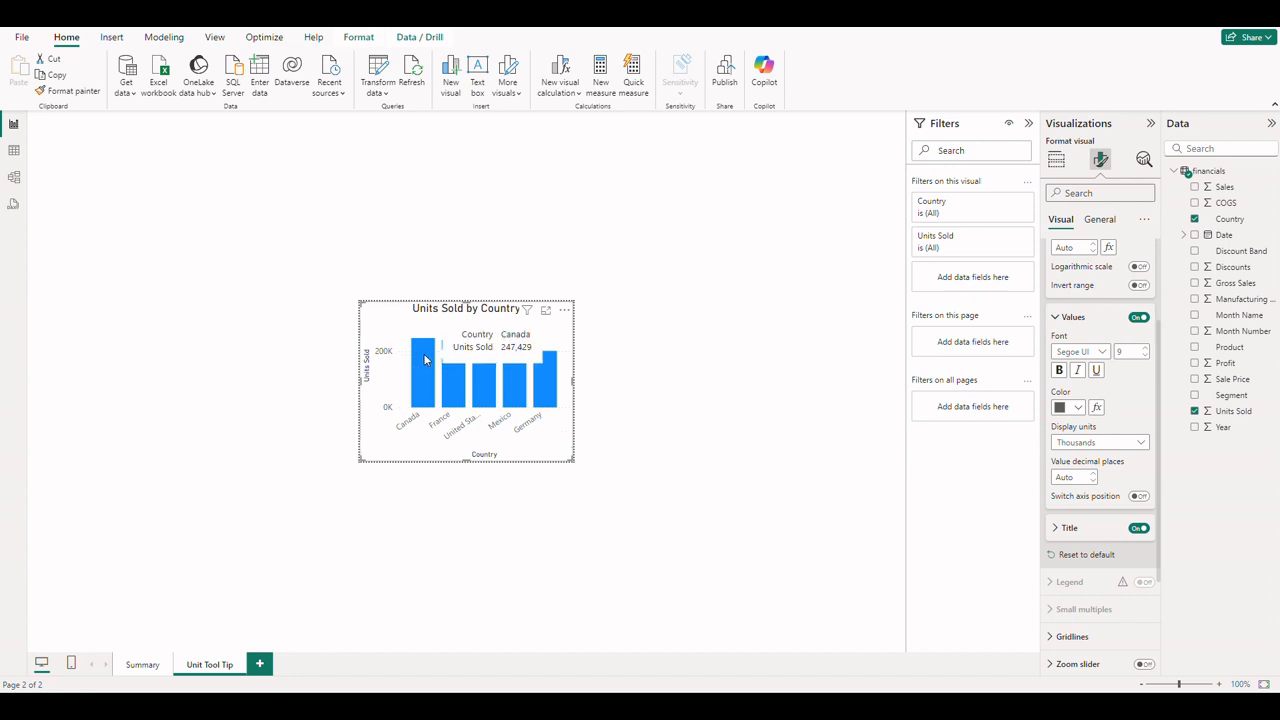
- Turn on data labels for the Units Sold by Country chart
{"action": "left_click", "coordinate": [1057, 319]}
{"action": "scroll", "coordinate": [1074, 339], "scroll_direction": "up", "scroll_amount": 2}
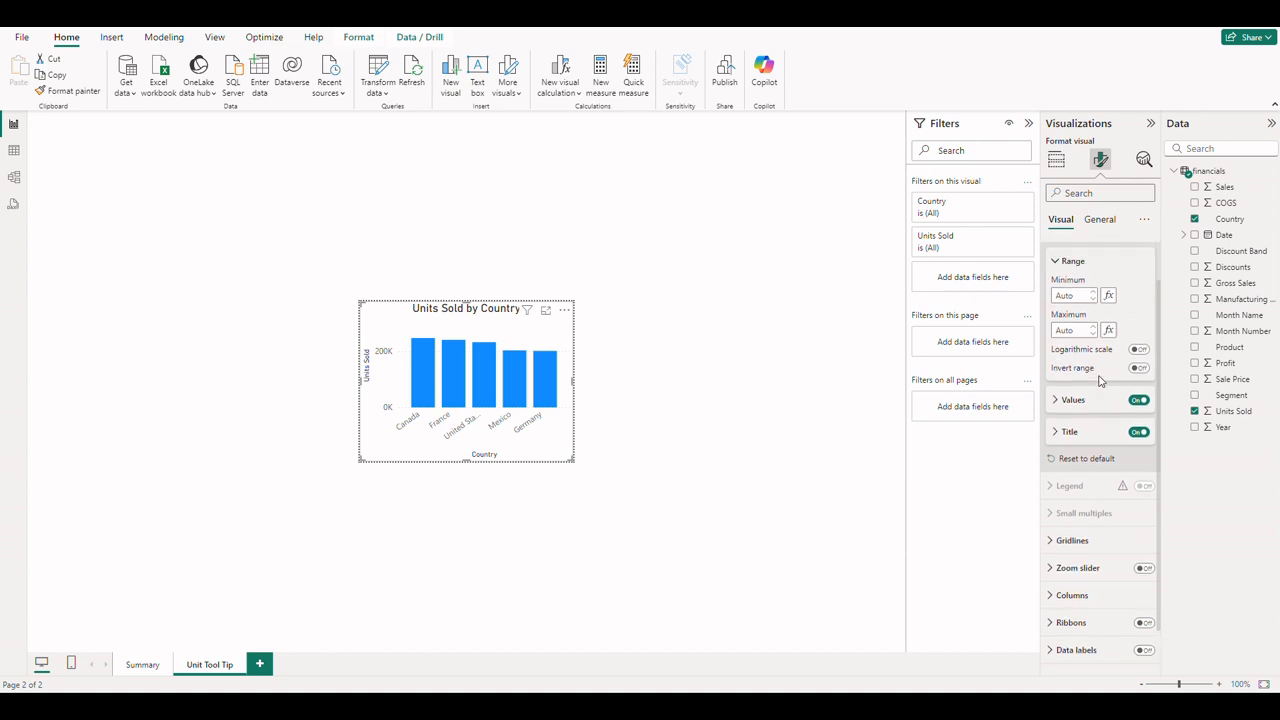
{"action": "left_click", "coordinate": [1047, 282]}
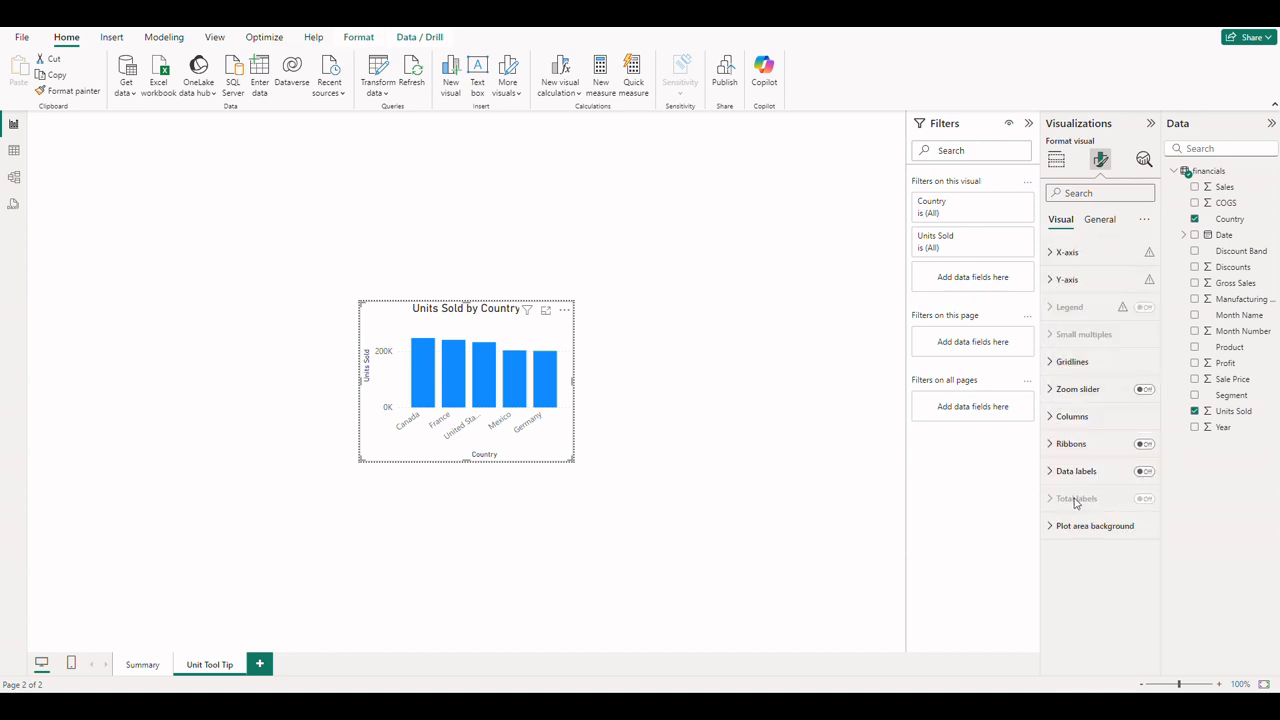
{"action": "left_click", "coordinate": [1143, 473]}
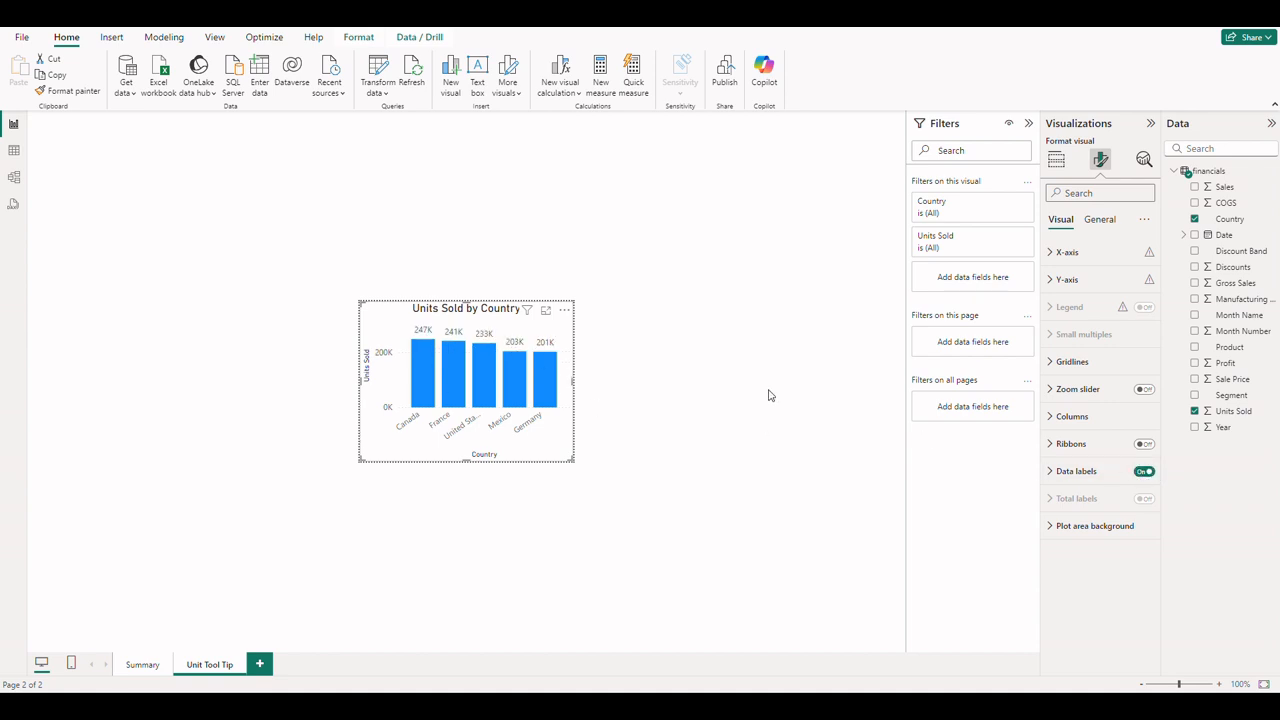
{"action": "left_click", "coordinate": [741, 383]}
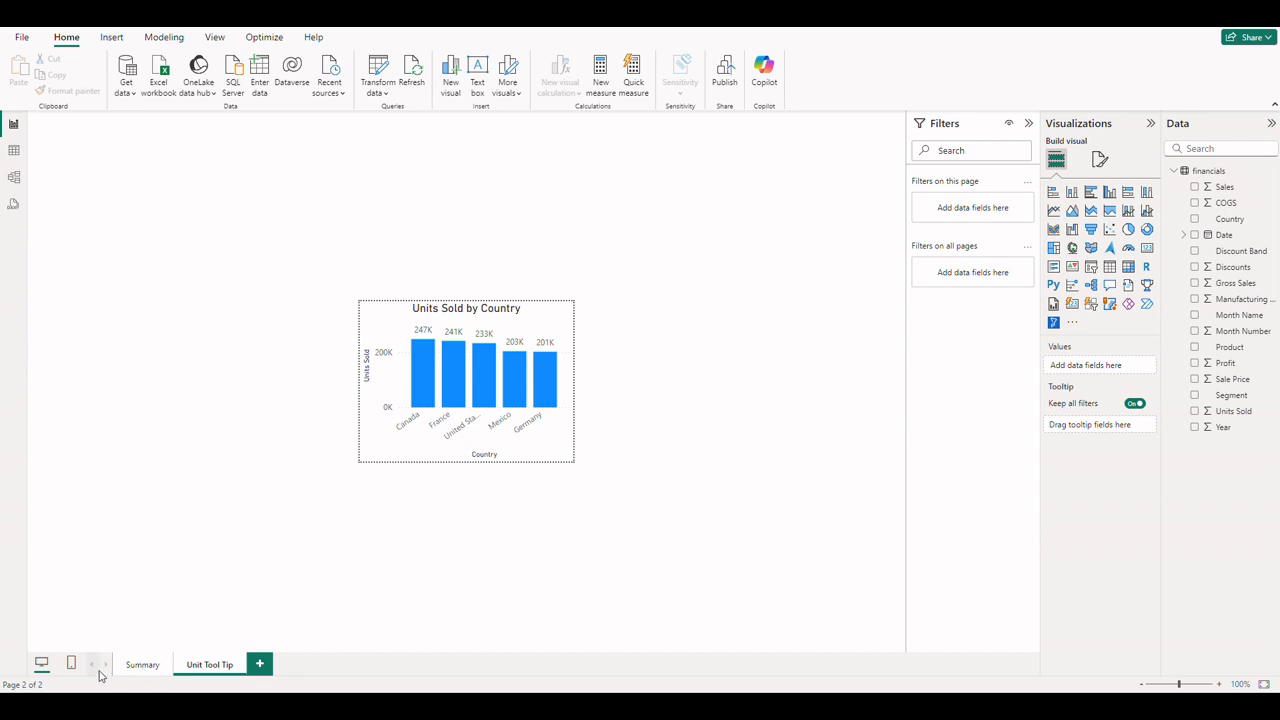
- Turn on tooltips for the Units Sold table on the Summary page, using the Unit Tool Tip report page
{"action": "left_click", "coordinate": [142, 665]}
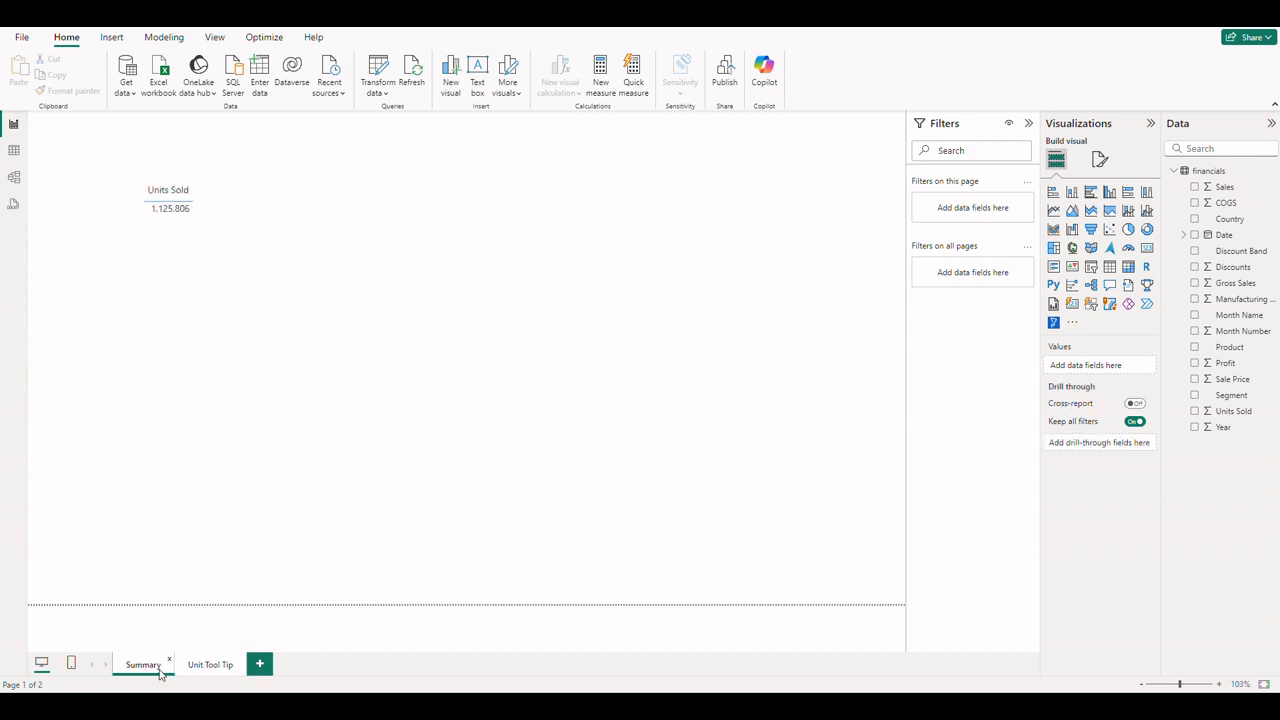
{"action": "left_click", "coordinate": [204, 210]}
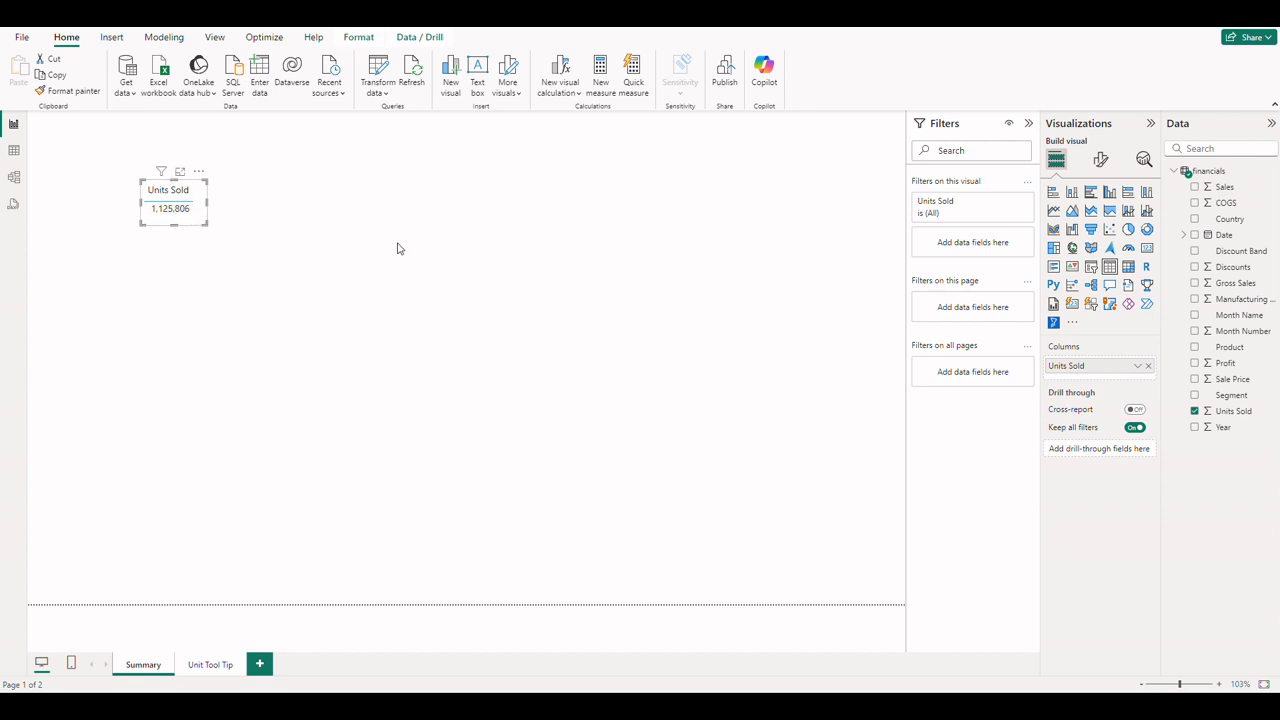
{"action": "left_click", "coordinate": [1099, 162]}
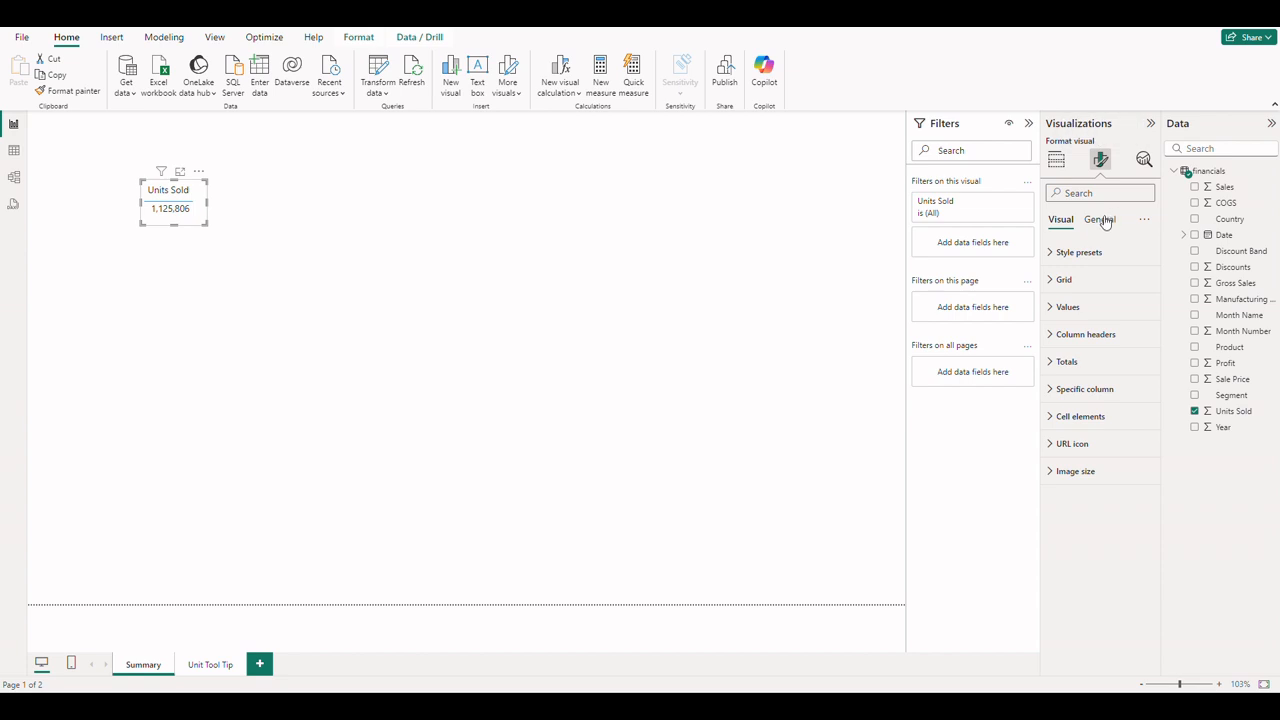
{"action": "left_click", "coordinate": [1105, 223]}
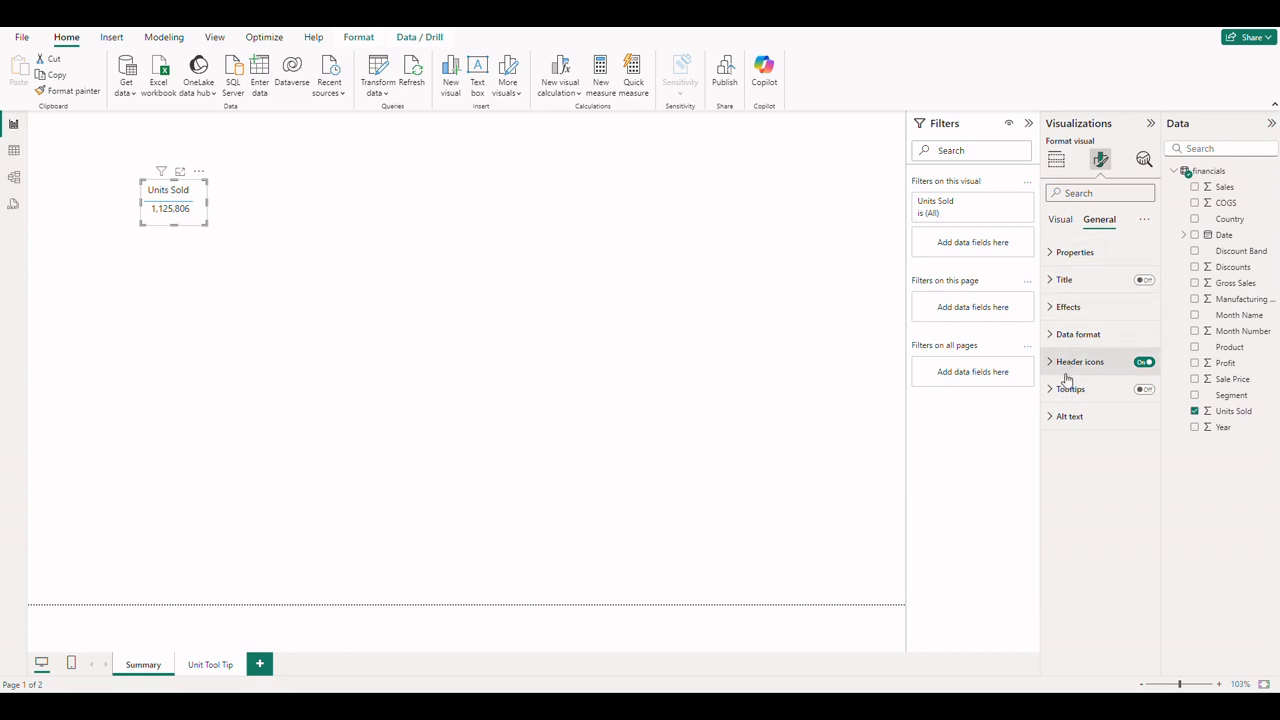
{"action": "left_click", "coordinate": [1144, 390]}
{"action": "left_click", "coordinate": [1049, 393]}
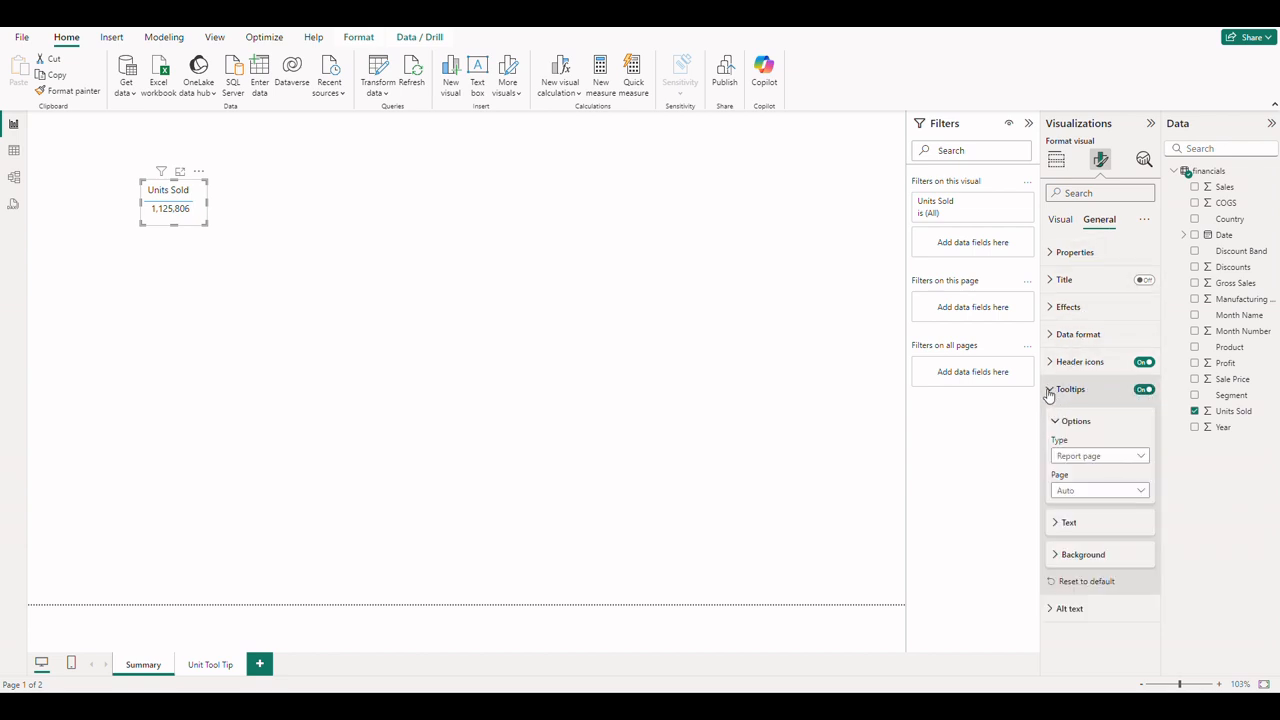
{"action": "left_click", "coordinate": [1107, 492]}
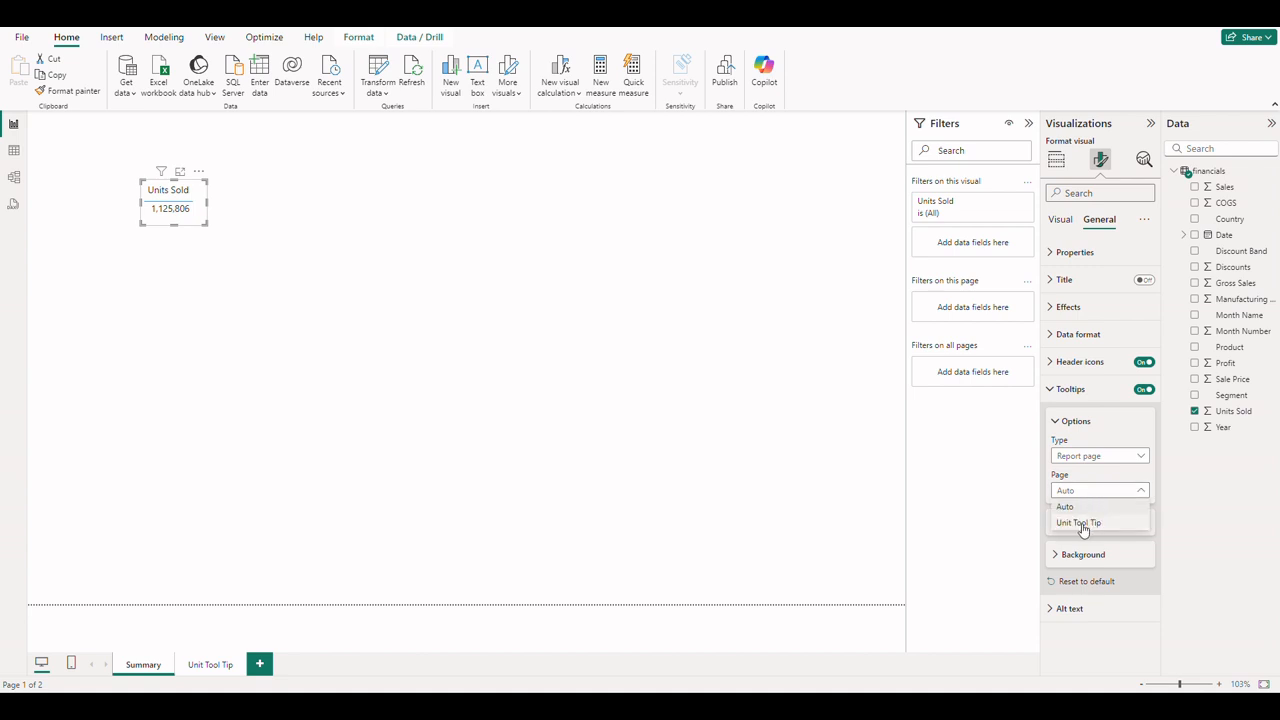
{"action": "left_click", "coordinate": [1081, 524]}
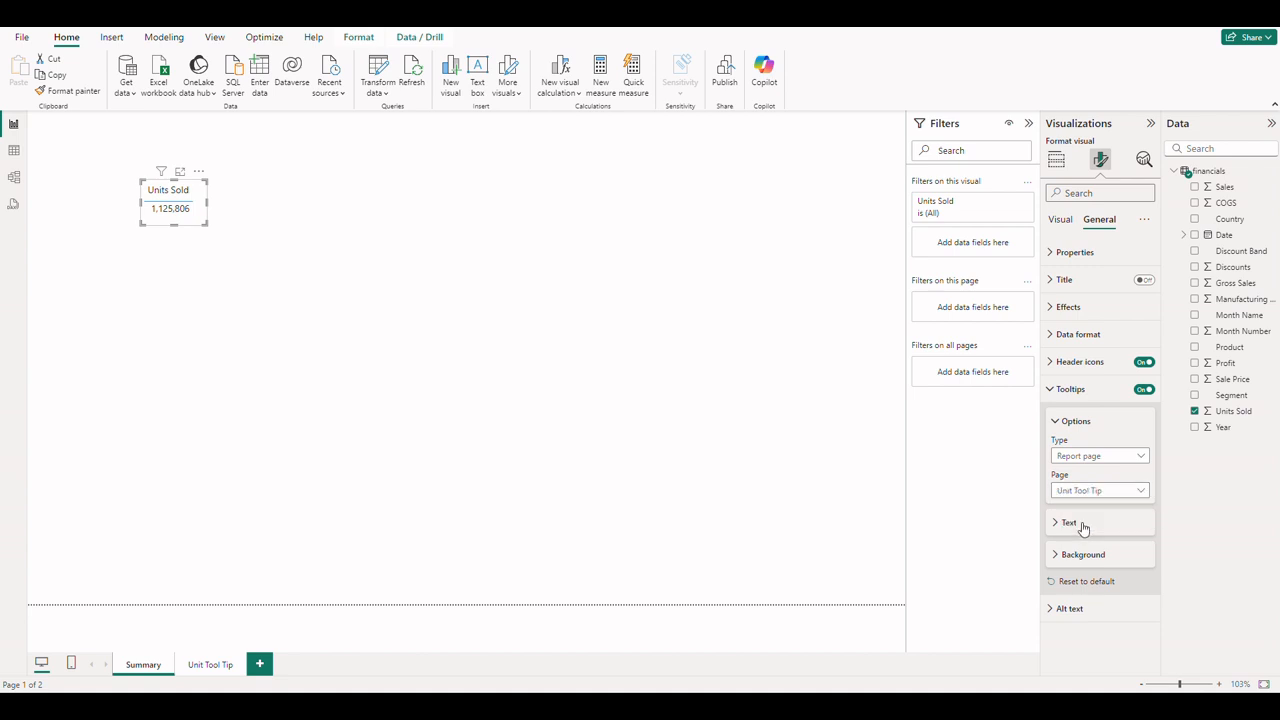
{"action": "left_click", "coordinate": [1052, 392]}
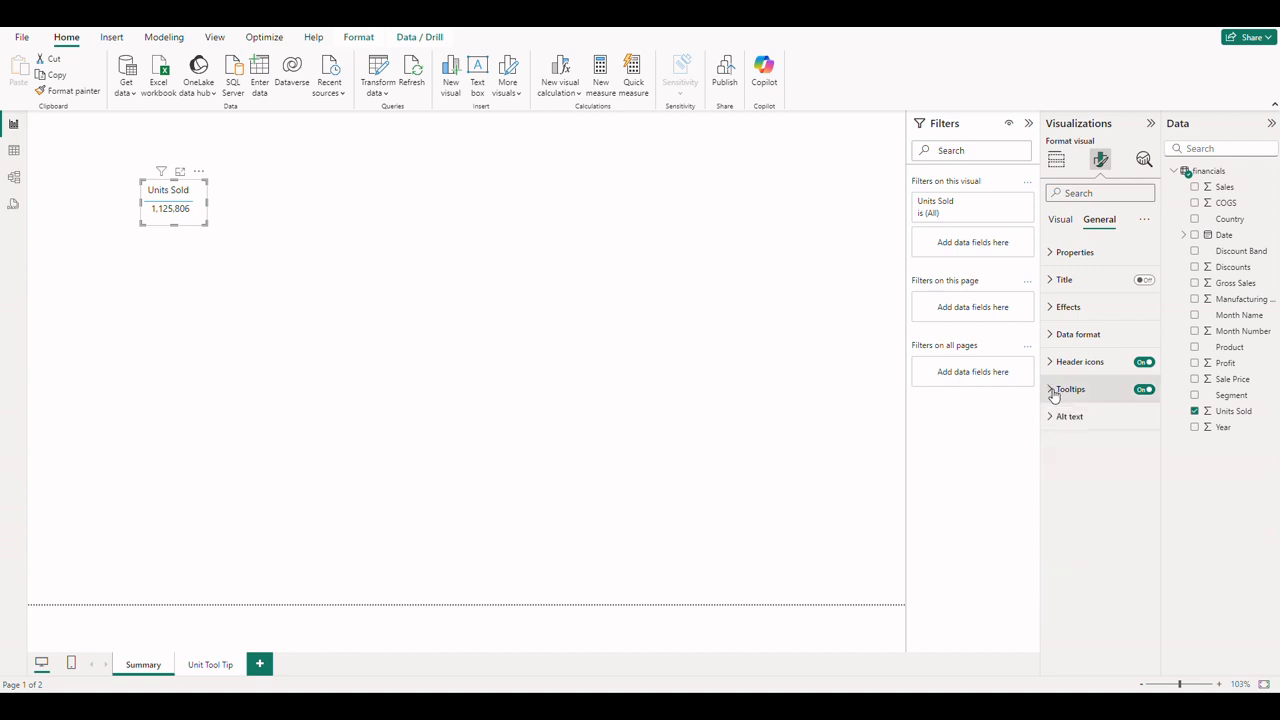
{"action": "left_click", "coordinate": [407, 310]}
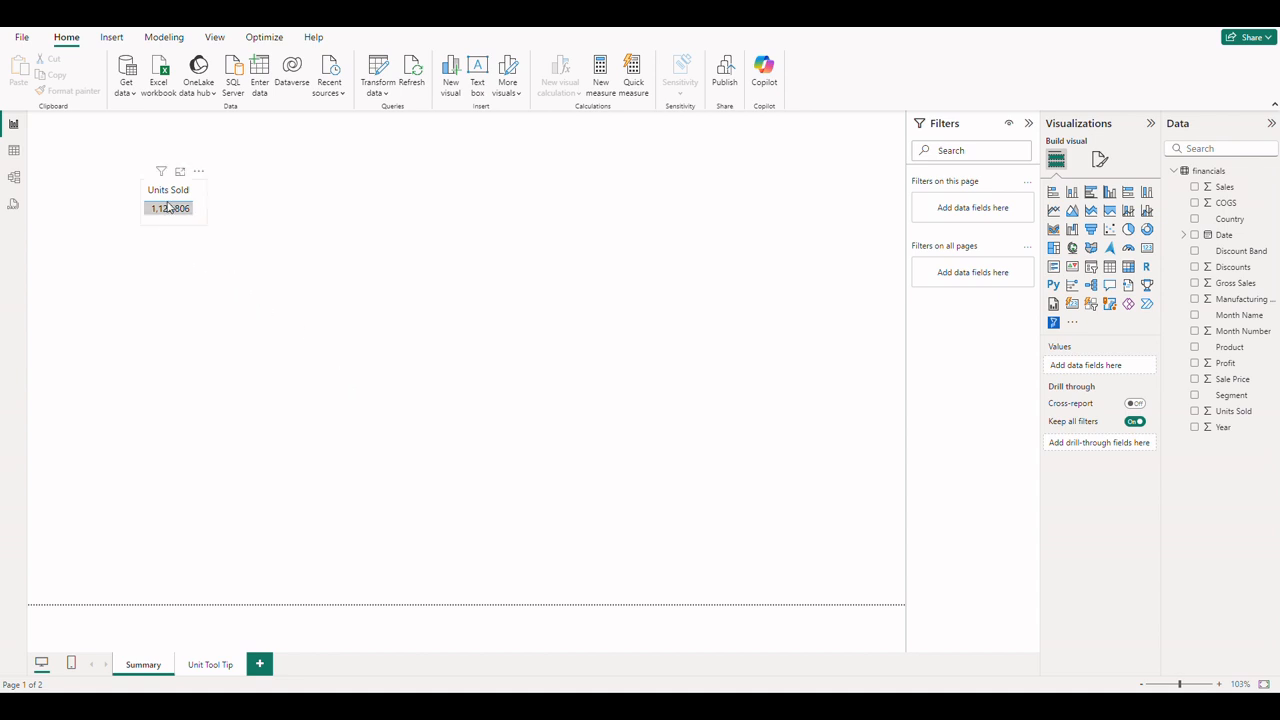
{"action": "mouse_move", "coordinate": [173, 210]}
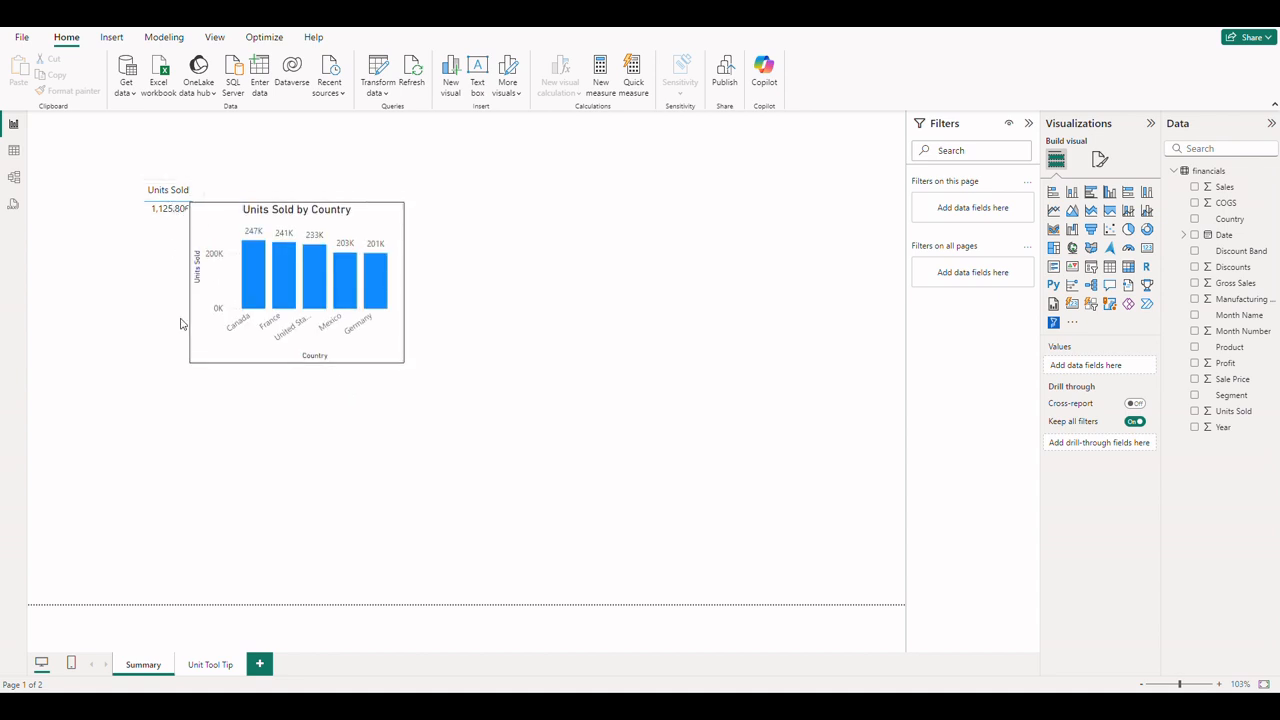
- Hide the Unit Tool Tip page and return to the Summary page
{"action": "left_click", "coordinate": [207, 666]}
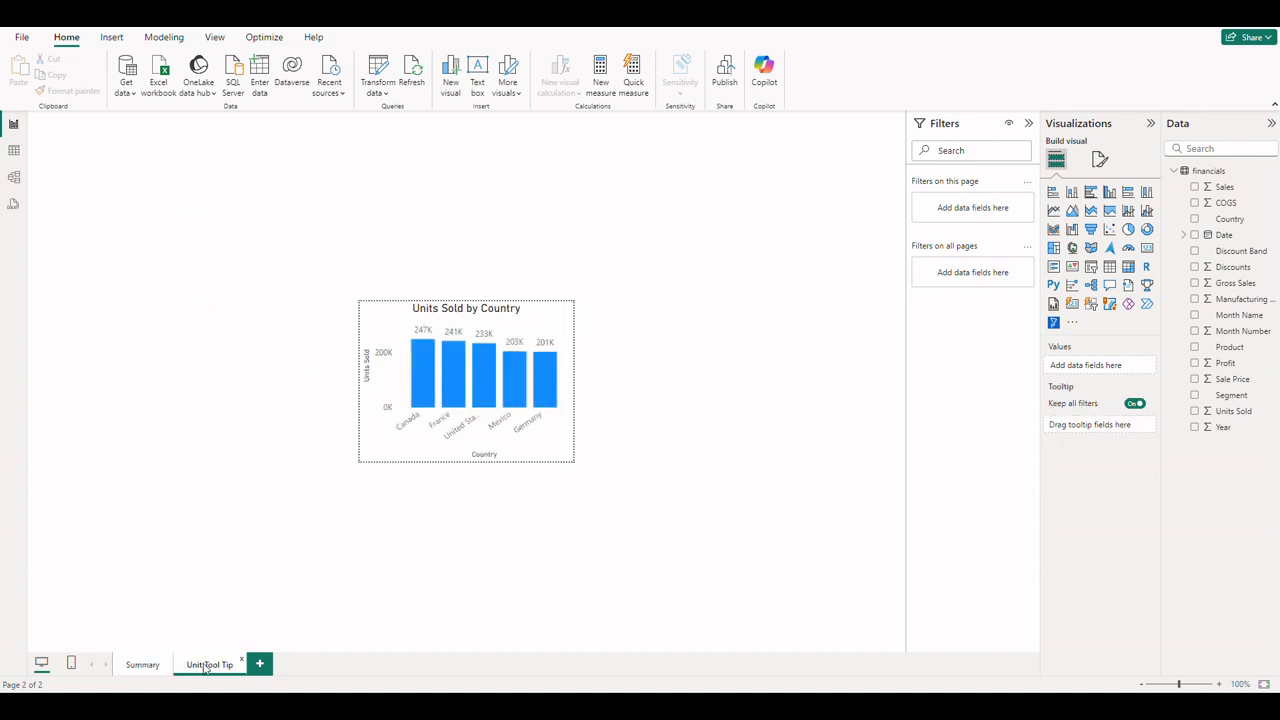
{"action": "right_click", "coordinate": [204, 668]}
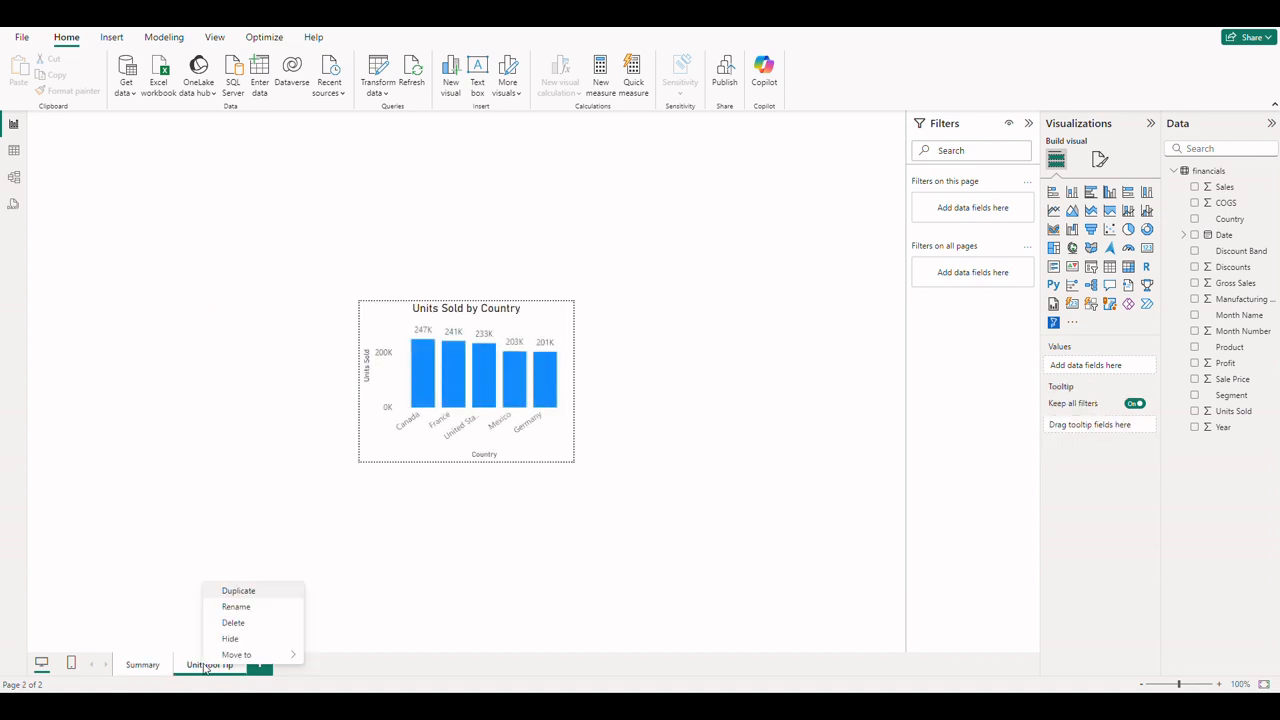
{"action": "left_click", "coordinate": [245, 638]}
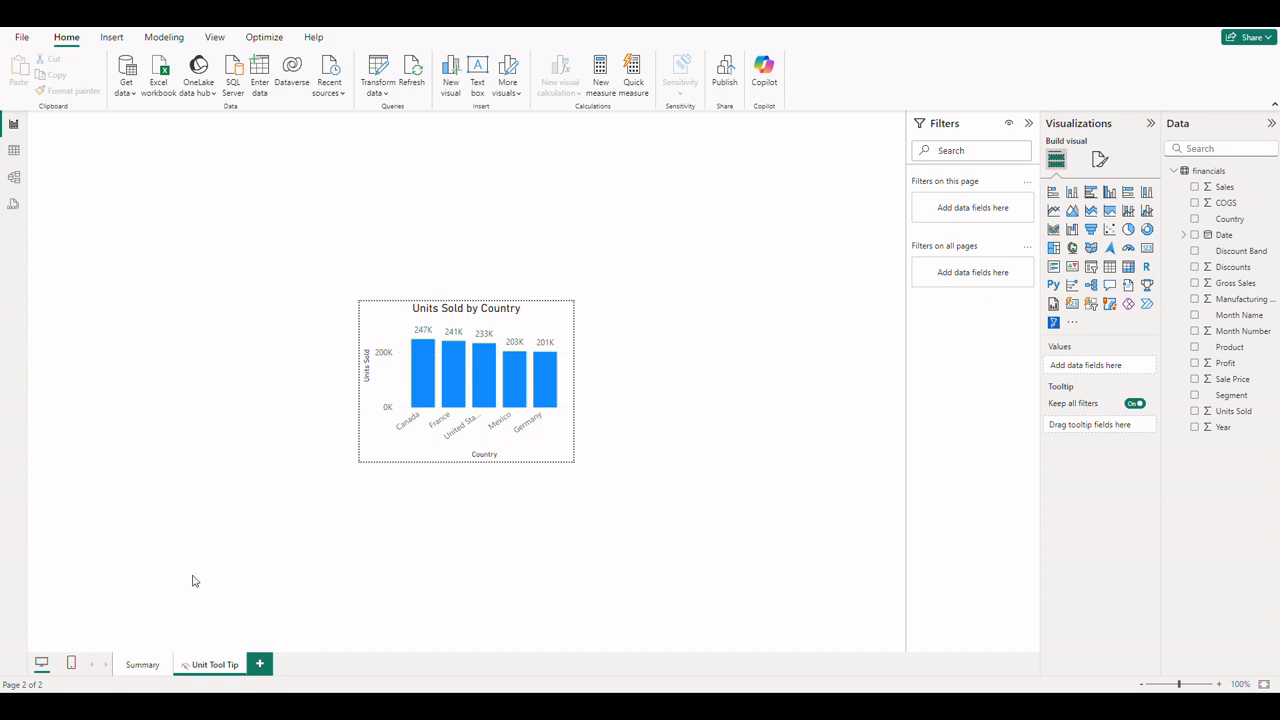
{"action": "left_click", "coordinate": [140, 667]}
{"action": "left_click", "coordinate": [205, 667]}
{"action": "left_click", "coordinate": [146, 672]}
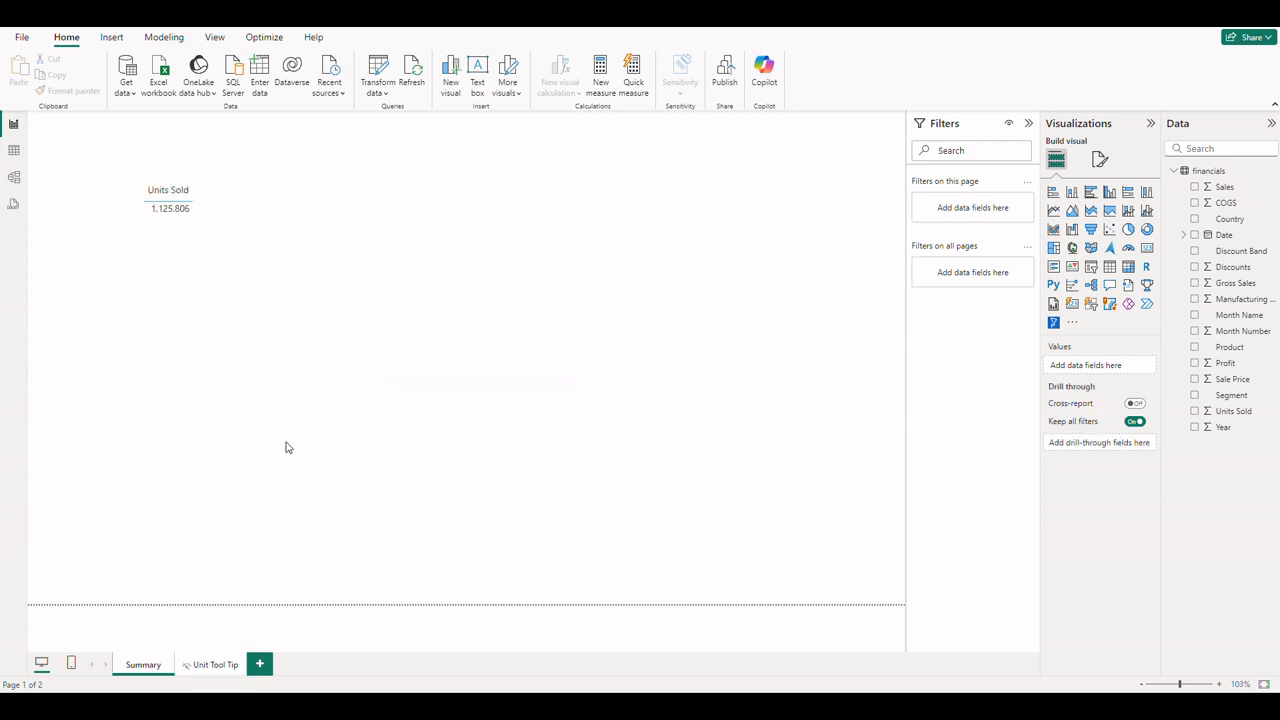
- Duplicate the Units Sold table and place the copy directly beneath the original, aligned with its edges
{"action": "mouse_move", "coordinate": [173, 208]}
{"action": "left_click", "coordinate": [199, 221]}
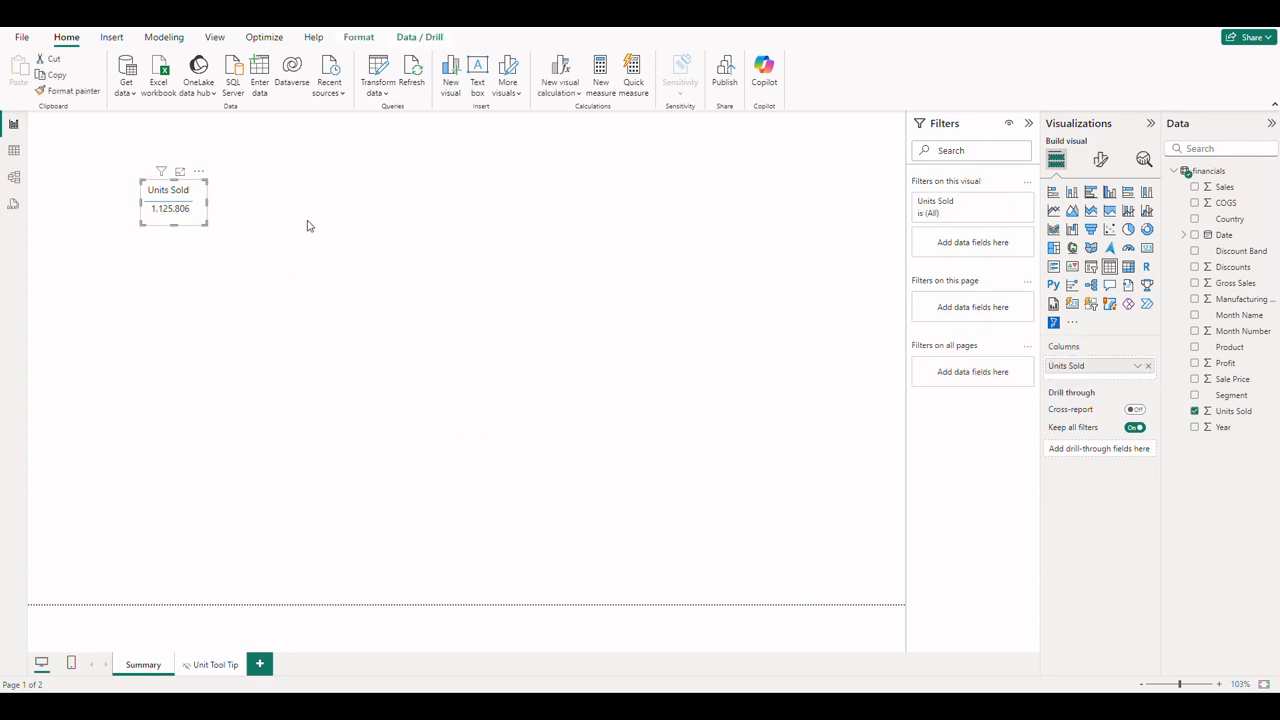
{"action": "key", "text": "ctrl+c"}
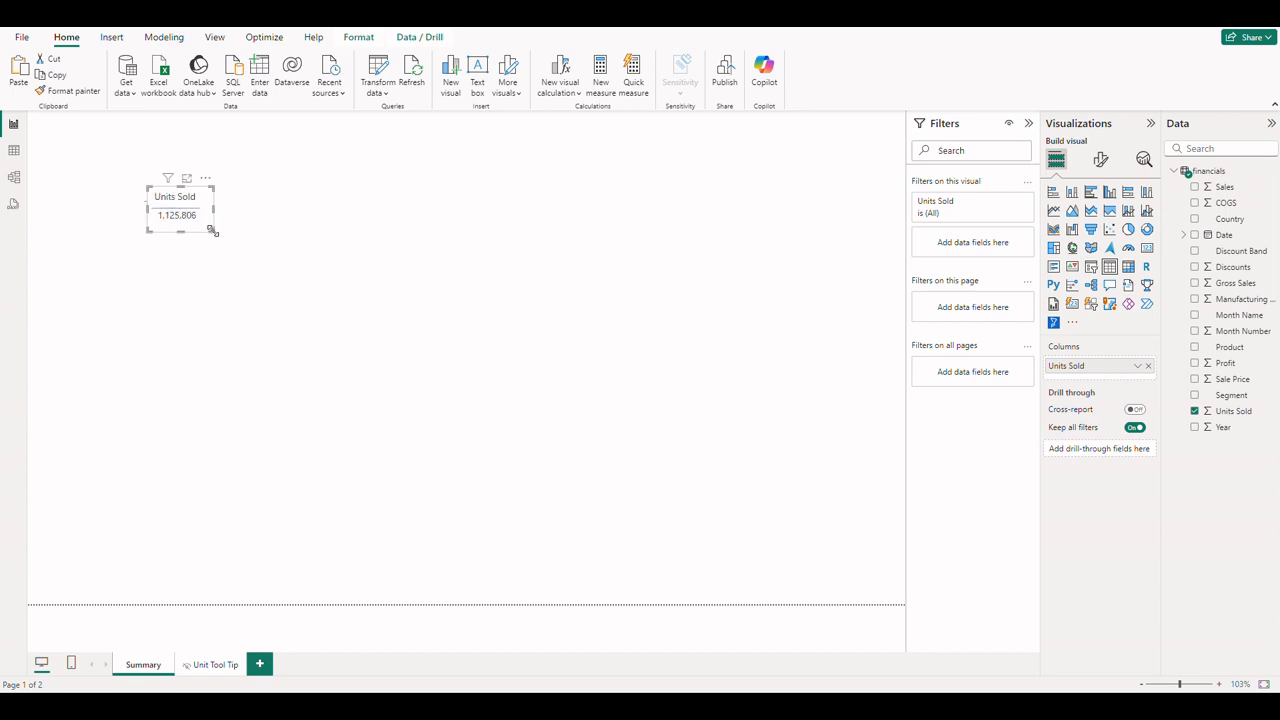
{"action": "key", "text": "ctrl+v"}
{"action": "left_click_drag", "start_coordinate": [206, 297], "coordinate": [200, 276]}
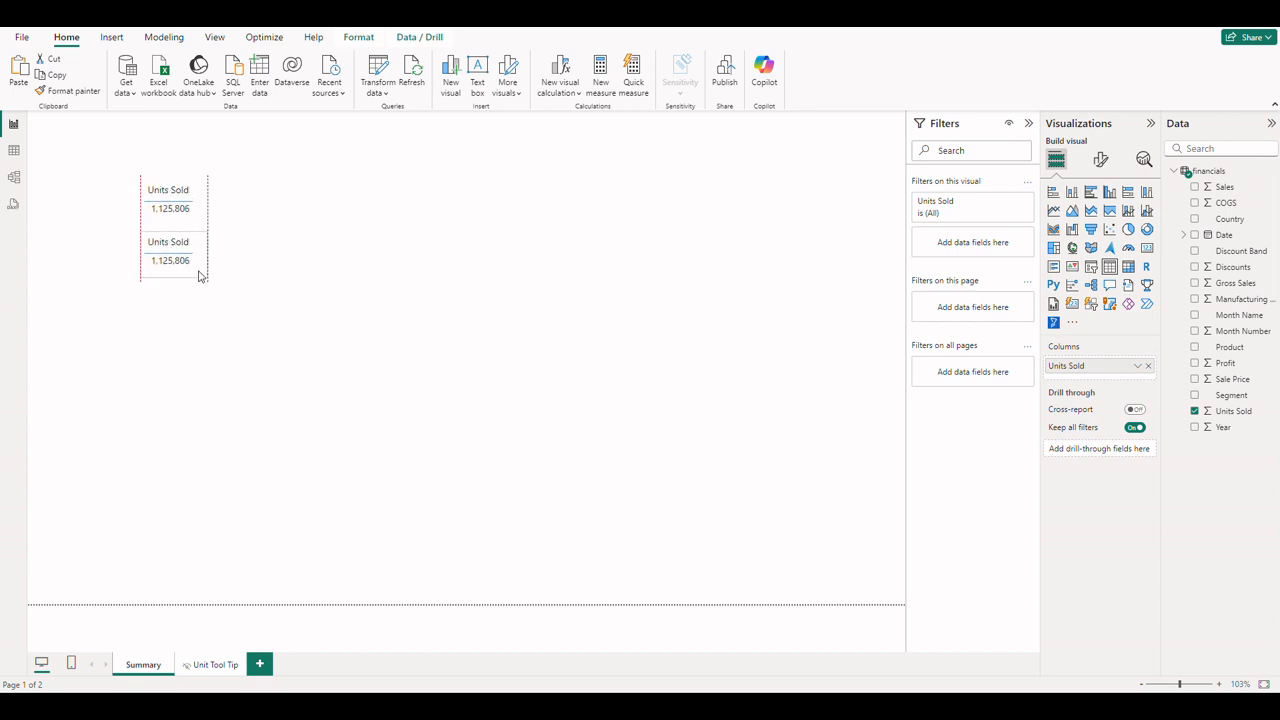
- Replace Units Sold with the Profit field in the copied table and rename the column as Profit
{"action": "left_click", "coordinate": [1149, 367]}
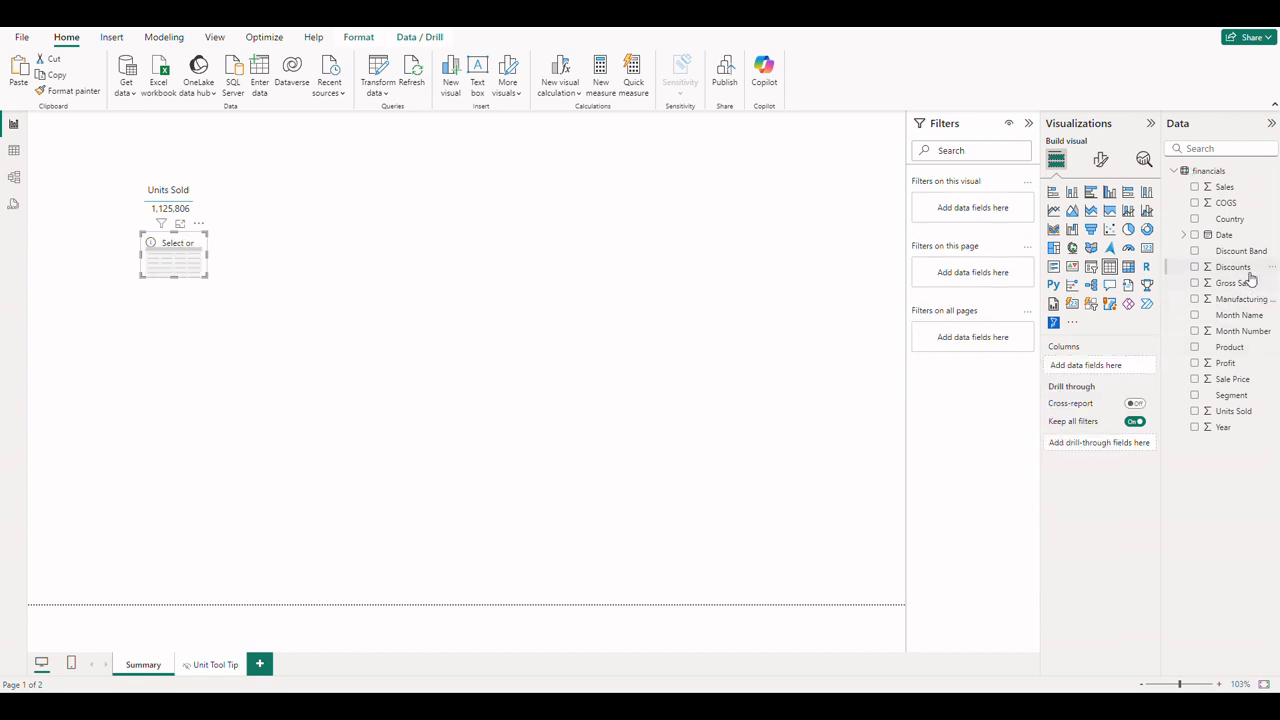
{"action": "left_click_drag", "start_coordinate": [1244, 367], "coordinate": [1120, 367]}
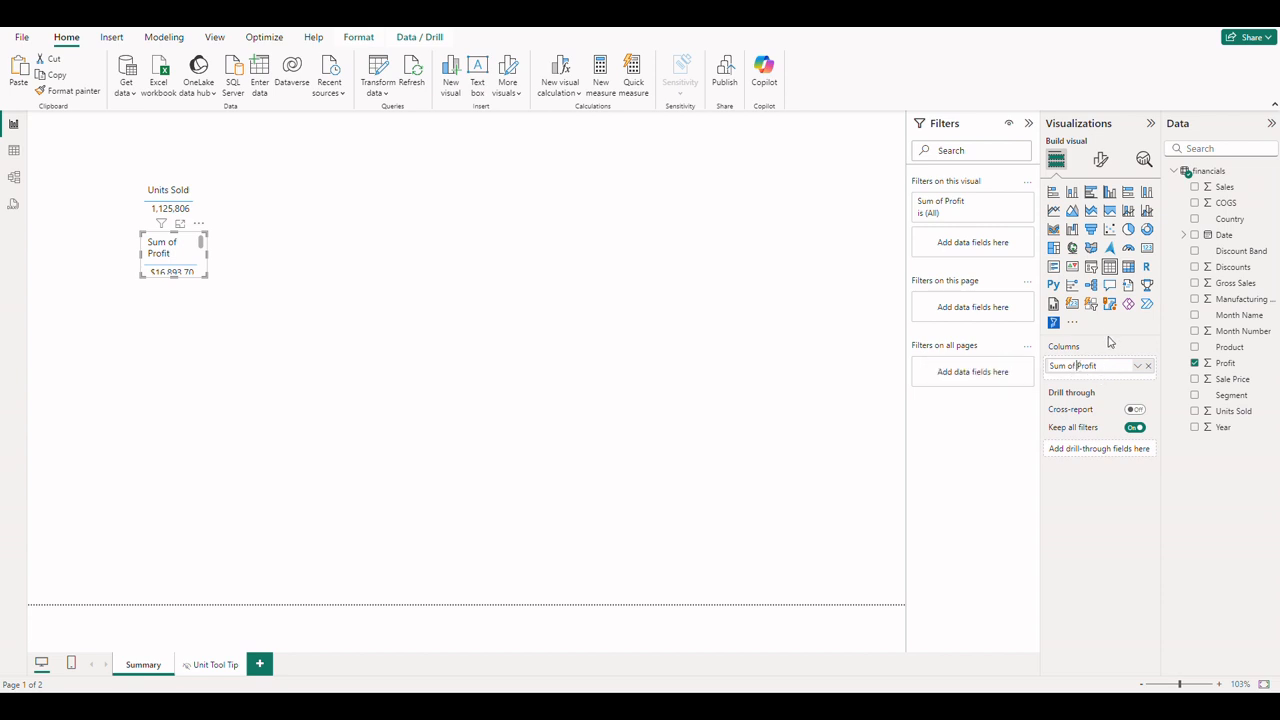
{"action": "key", "text": "BackSpace"}
{"action": "key", "text": "BackSpace"}
{"action": "key", "text": "BackSpace"}
{"action": "key", "text": "BackSpace"}
{"action": "key", "text": "BackSpace"}
{"action": "key", "text": "BackSpace"}
{"action": "key", "text": "BackSpace"}
{"action": "key", "text": "Return"}
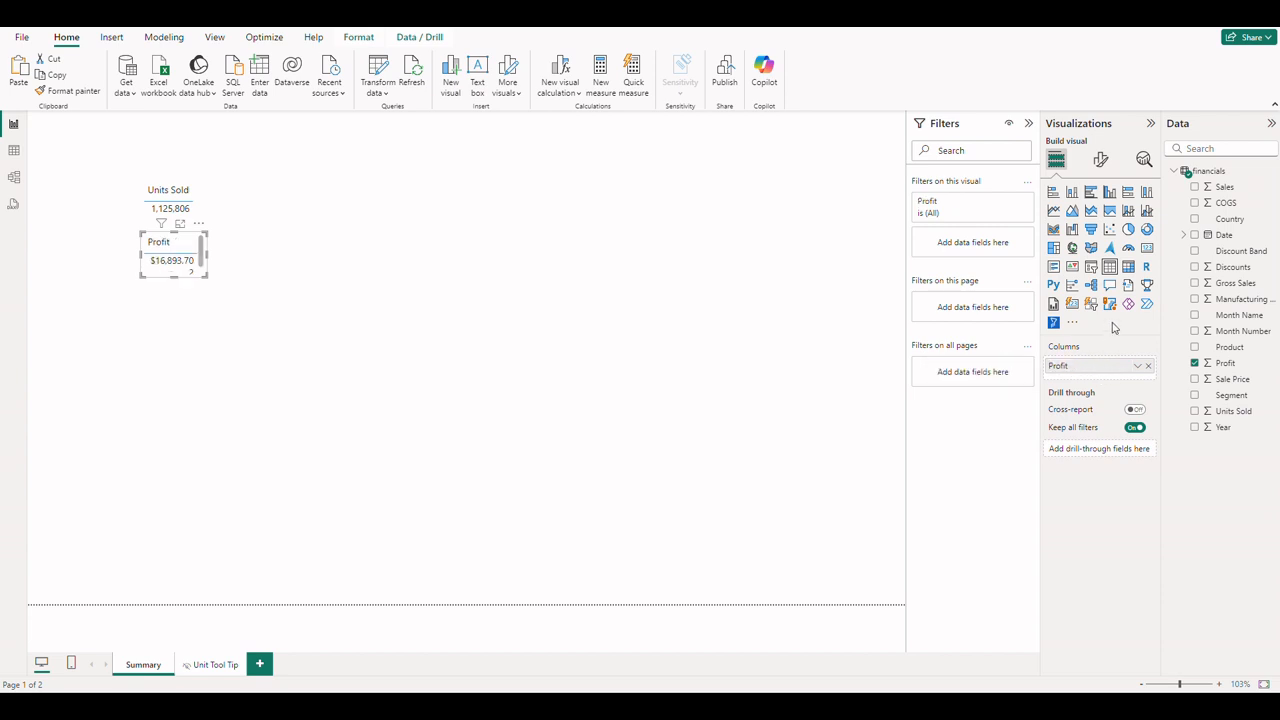
{"action": "left_click", "coordinate": [285, 343]}
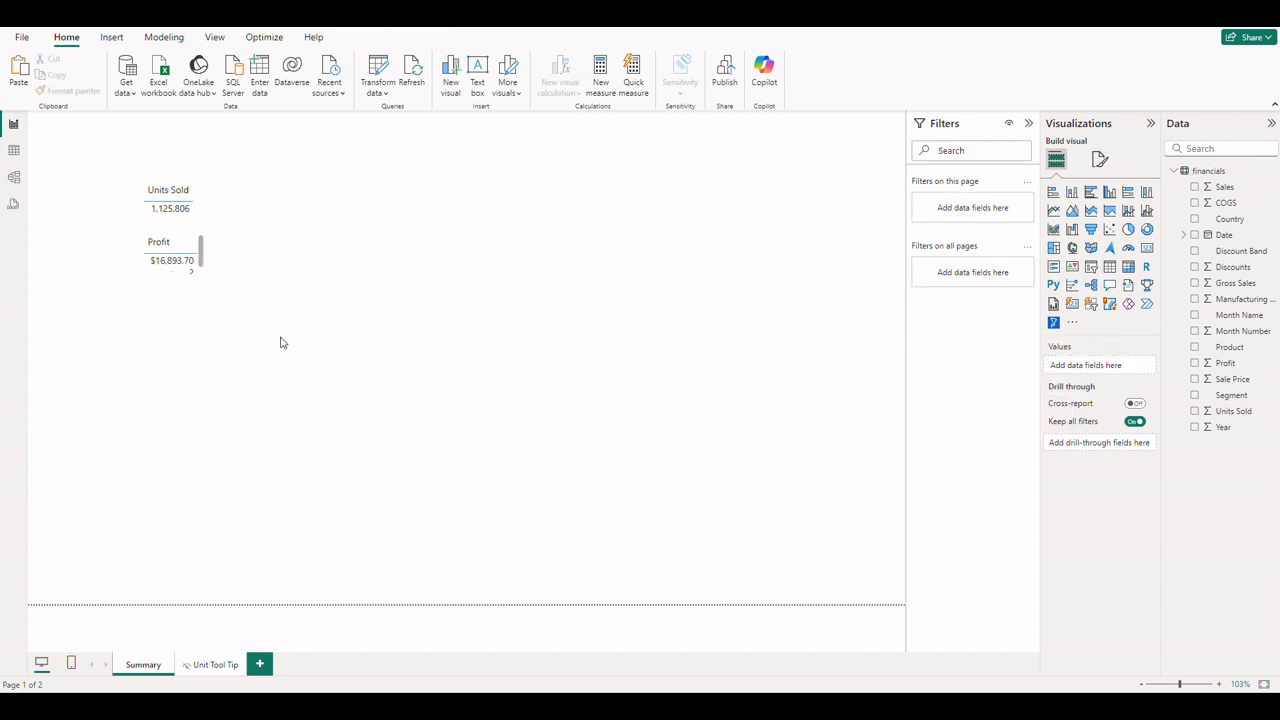
- Enlarge the Profit table so its full value fits, and check the tooltip it shows
{"action": "left_click", "coordinate": [205, 255]}
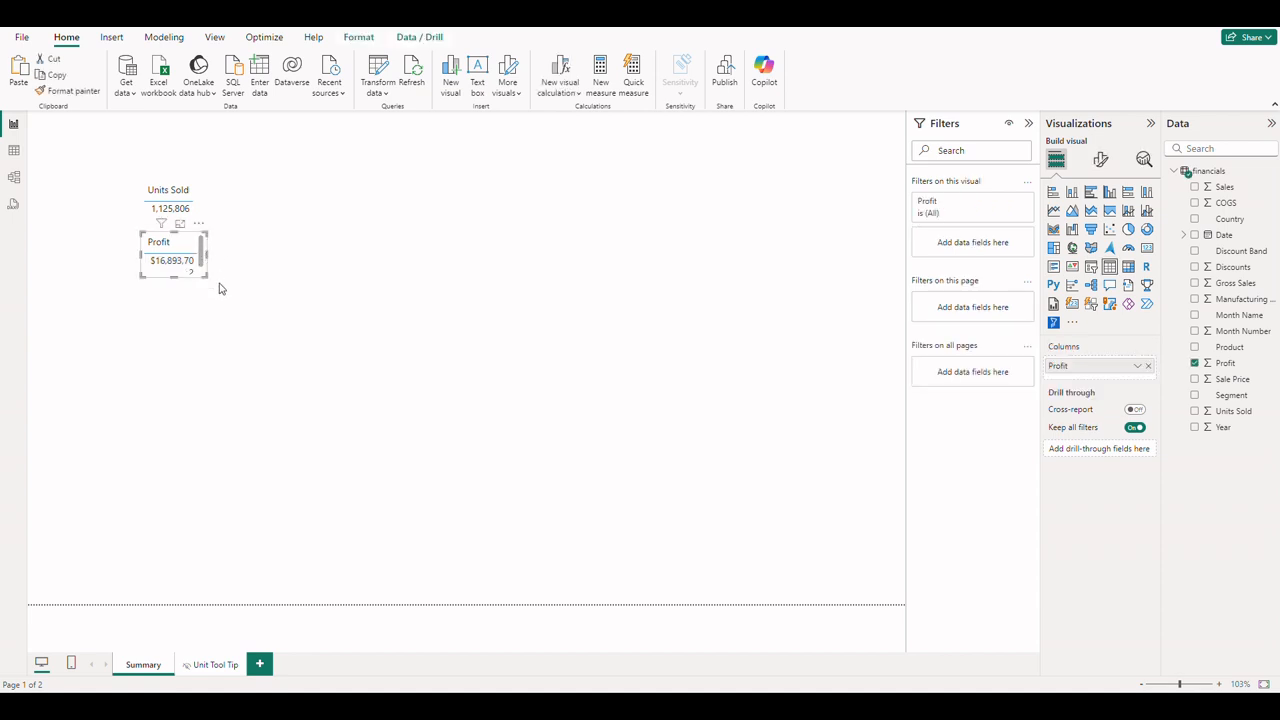
{"action": "left_click_drag", "start_coordinate": [207, 273], "coordinate": [241, 288]}
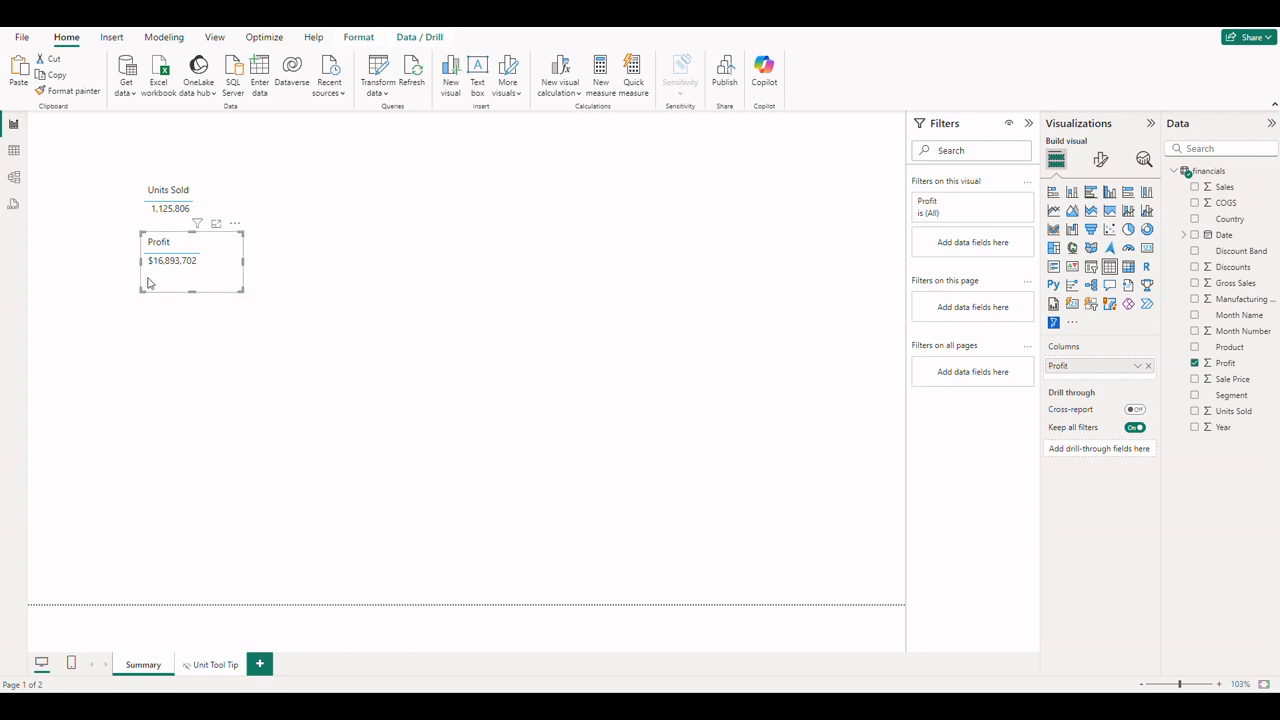
{"action": "mouse_move", "coordinate": [171, 270]}
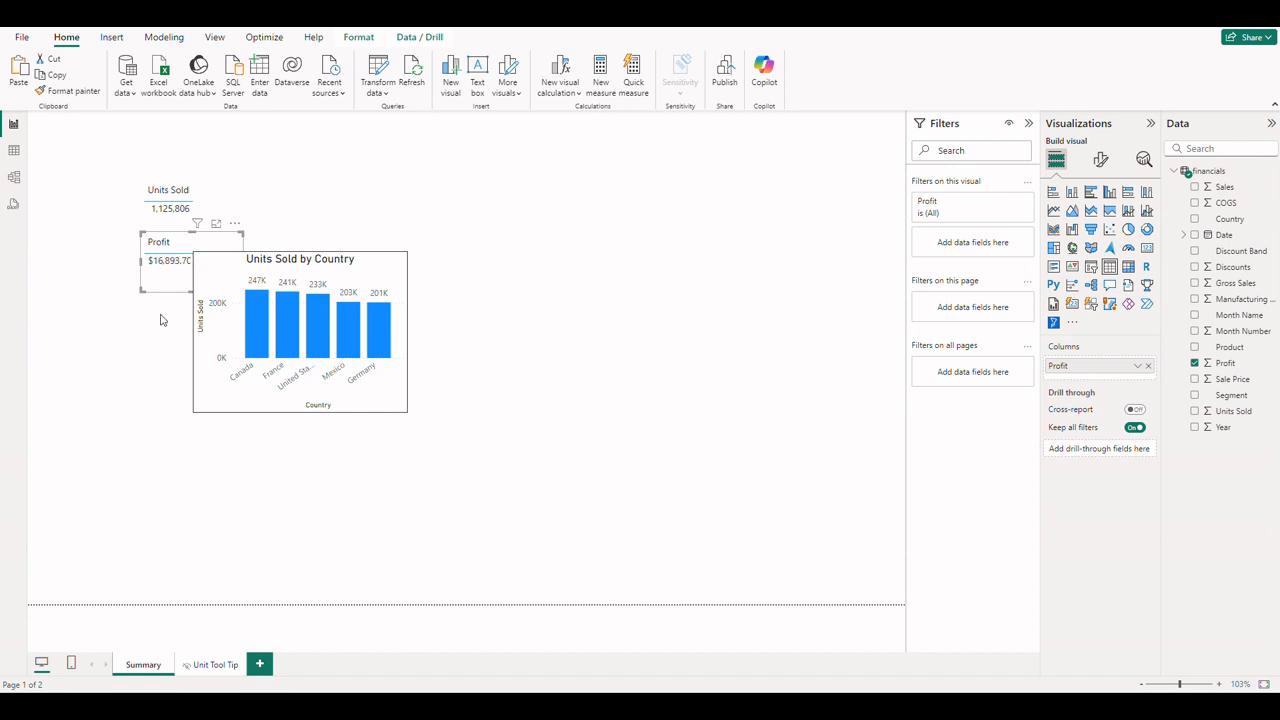
{"action": "left_click", "coordinate": [204, 665]}
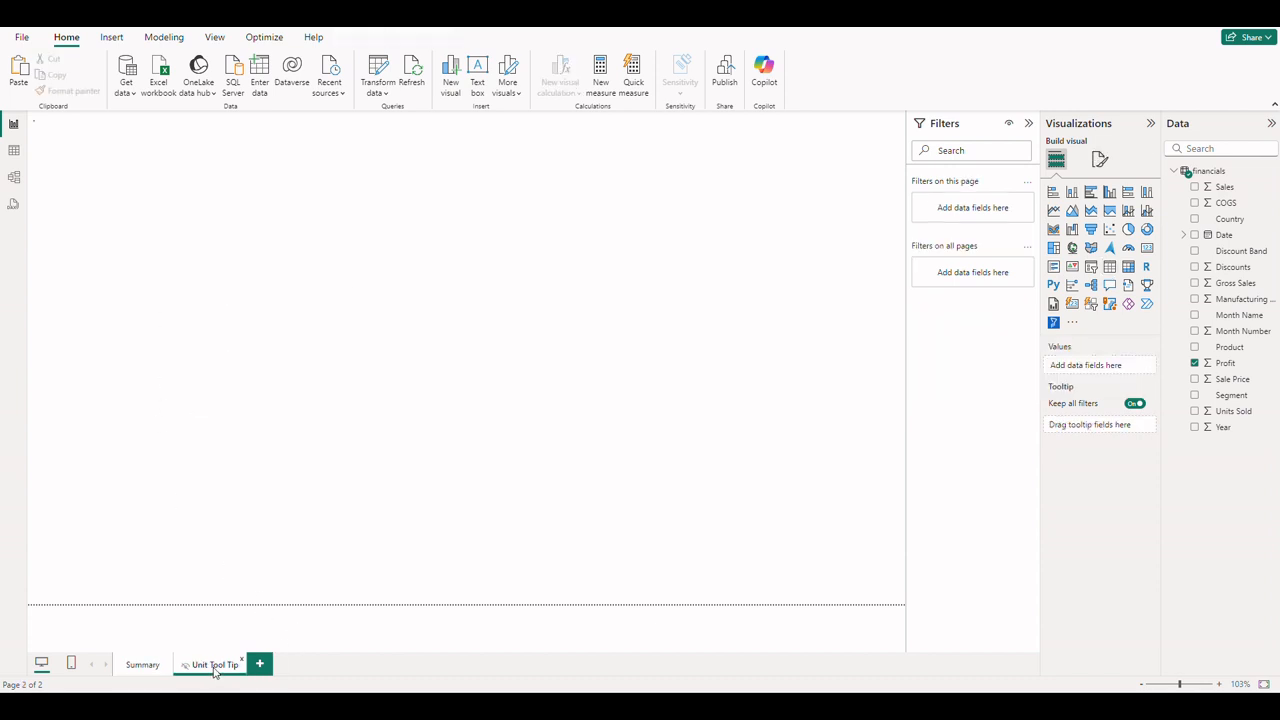
{"action": "left_click", "coordinate": [259, 664]}
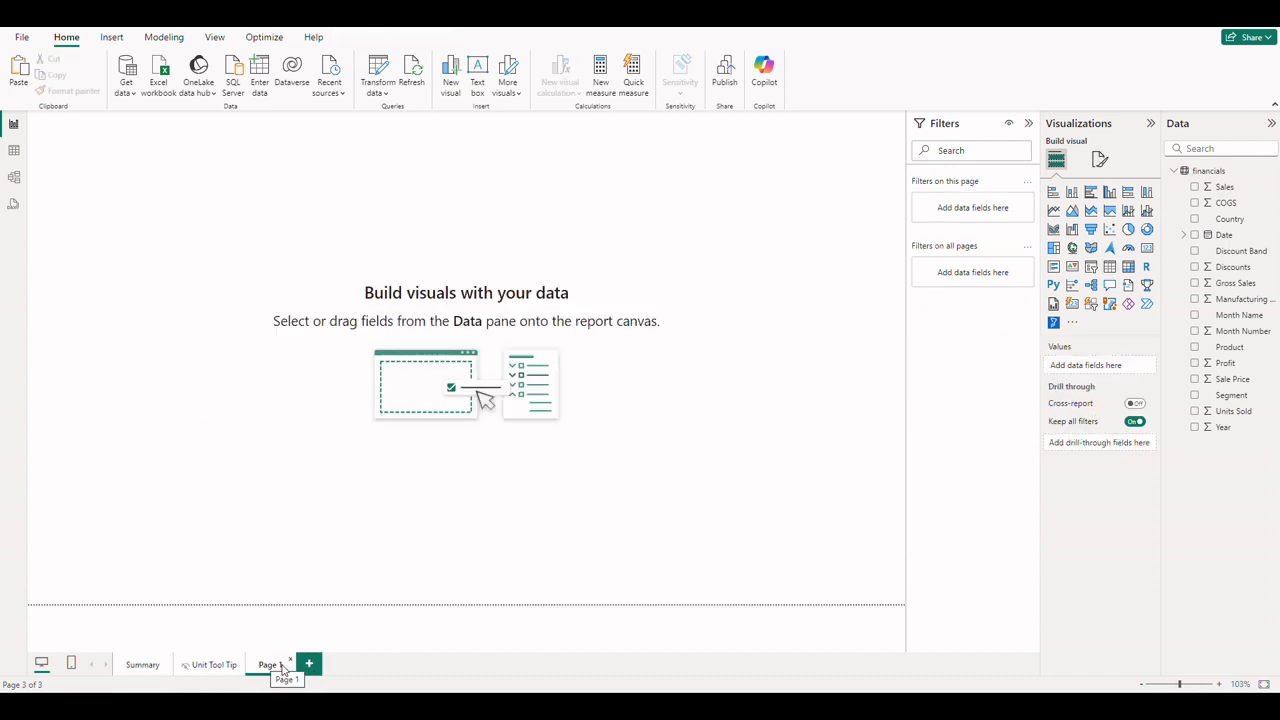
{"action": "left_click", "coordinate": [1097, 159]}
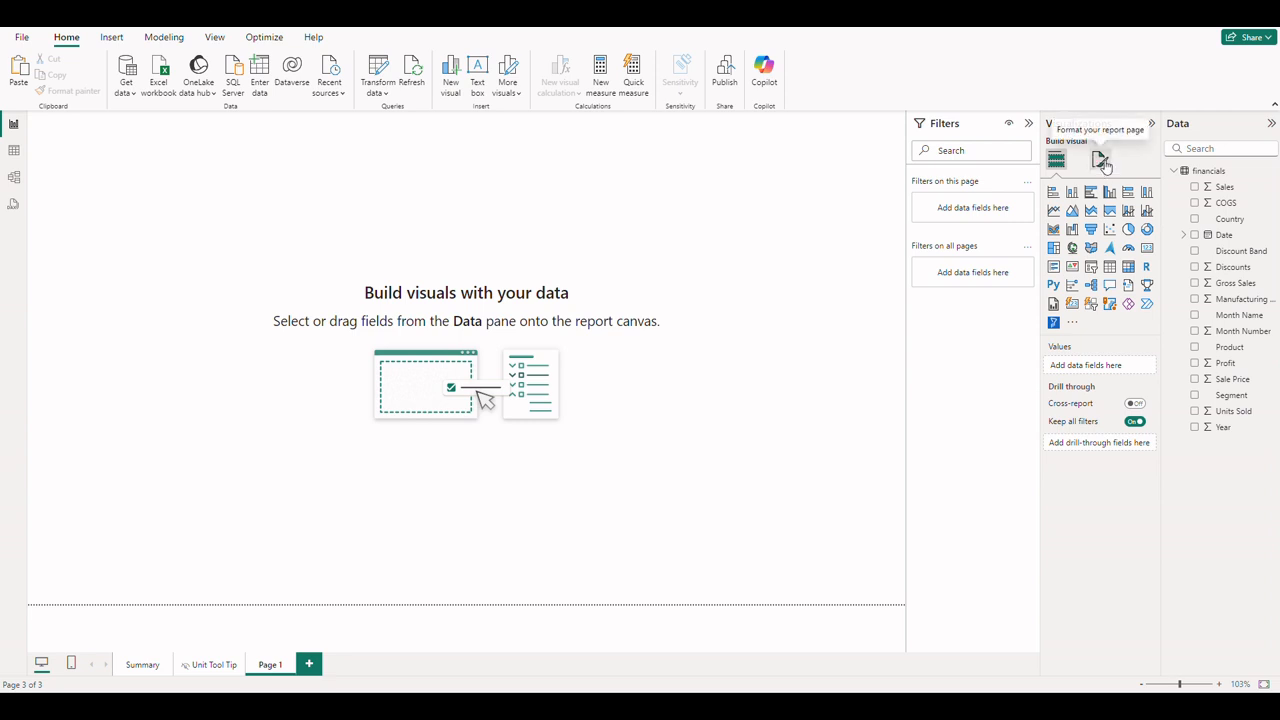
{"action": "left_click", "coordinate": [1076, 258]}
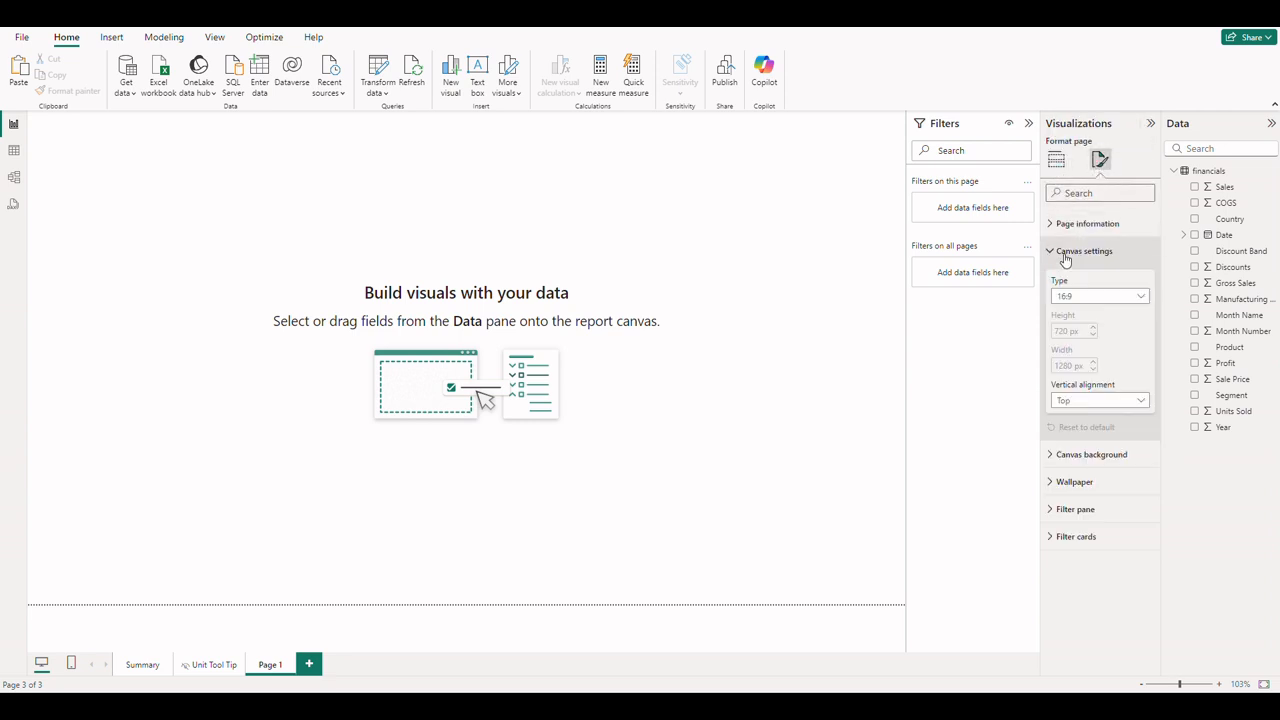
{"action": "left_click", "coordinate": [1108, 300]}
{"action": "left_click", "coordinate": [654, 326]}
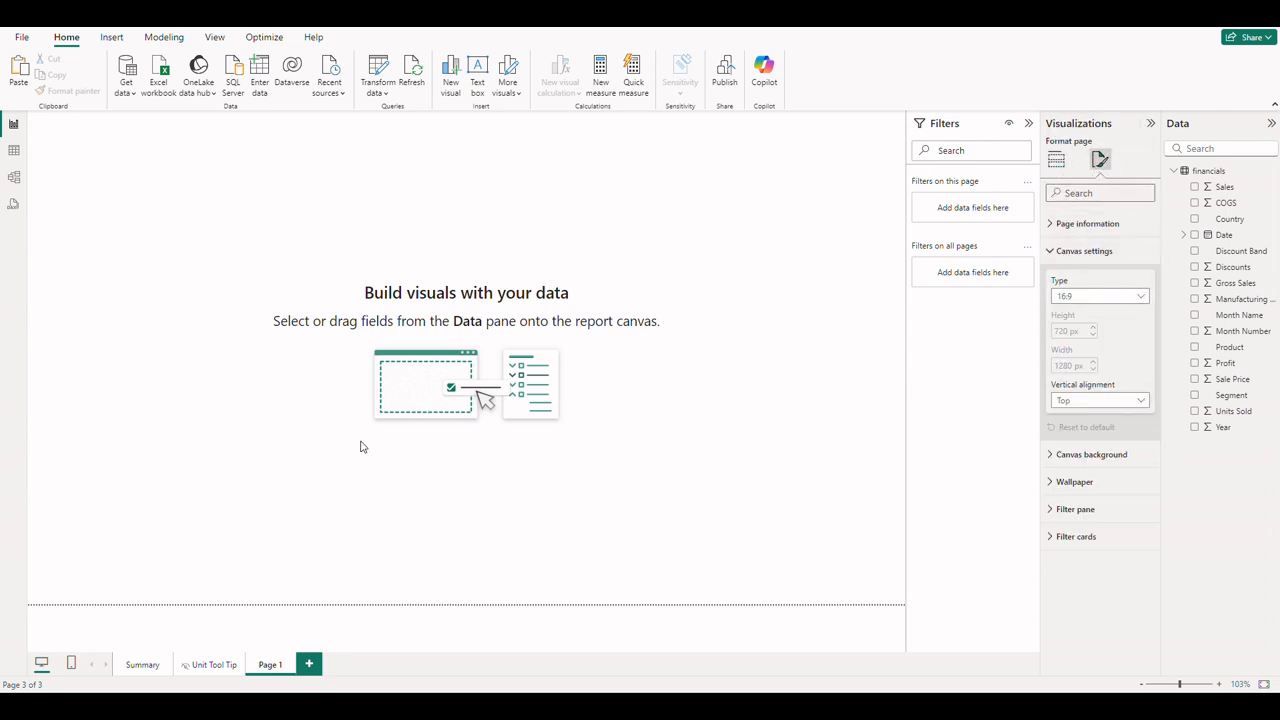
{"action": "left_click", "coordinate": [291, 663]}
{"action": "left_click", "coordinate": [746, 382]}
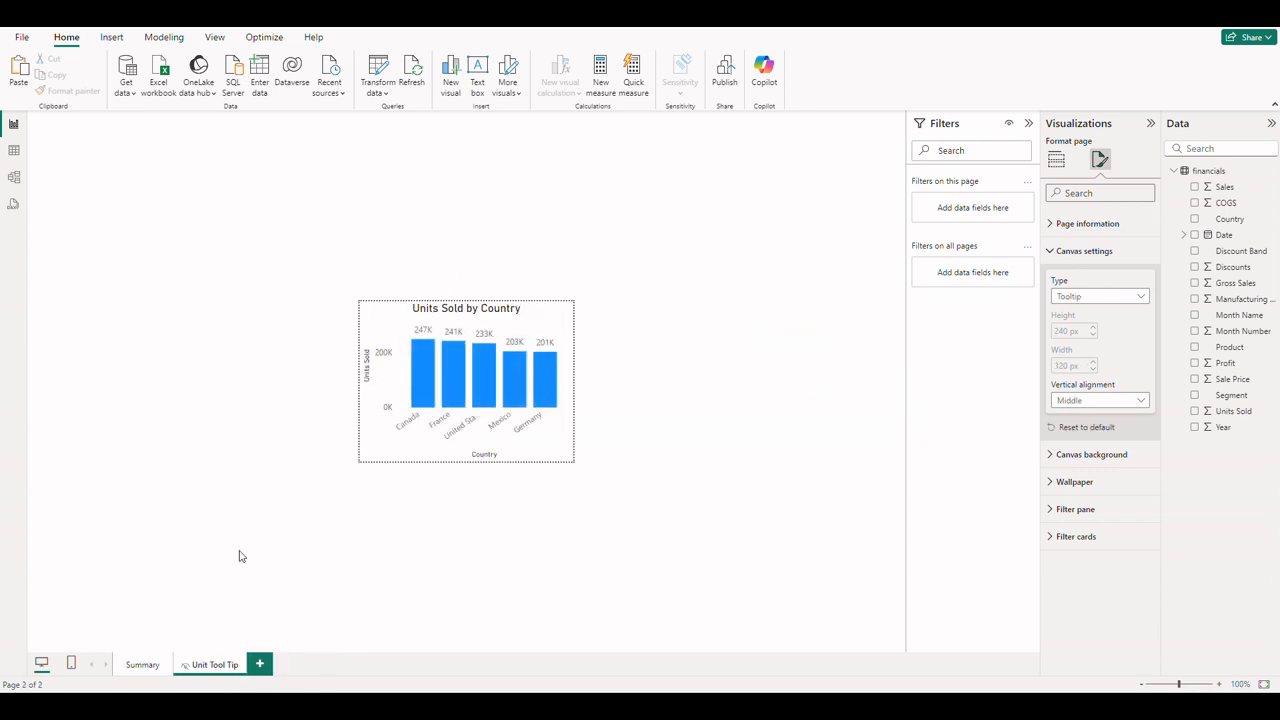
- Duplicate the Unit Tool Tip page and rename the copy as Profit Tool Tip
{"action": "right_click", "coordinate": [210, 665]}
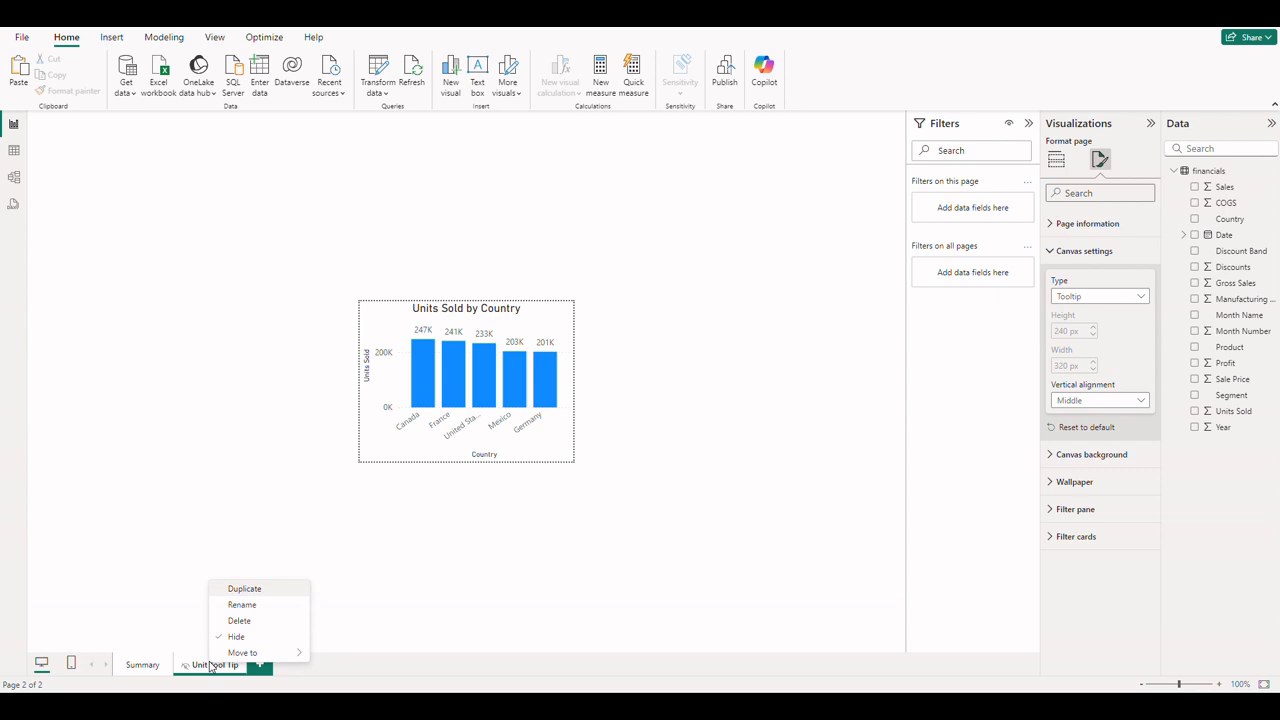
{"action": "left_click", "coordinate": [281, 591]}
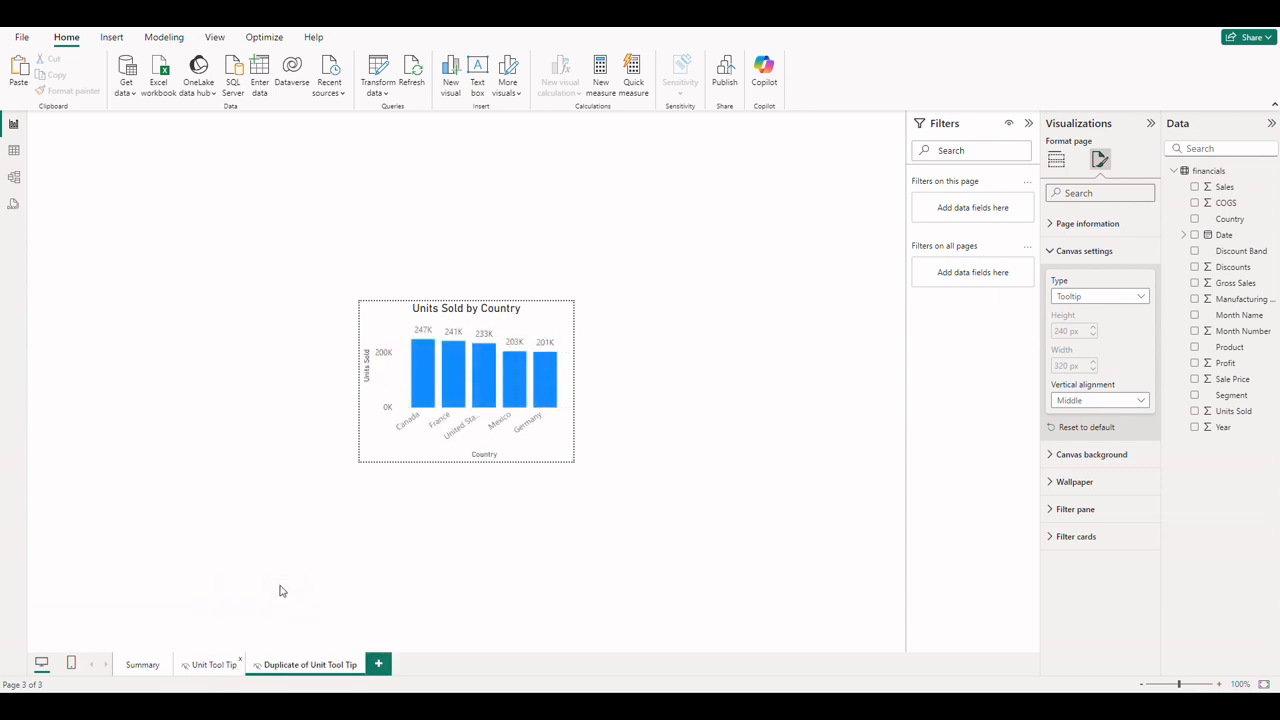
{"action": "double_click", "coordinate": [325, 663]}
{"action": "type", "text": "Tool Tip"}
{"action": "key", "text": "Home"}
{"action": "type", "text": "Profit"}
{"action": "key", "text": "Return"}
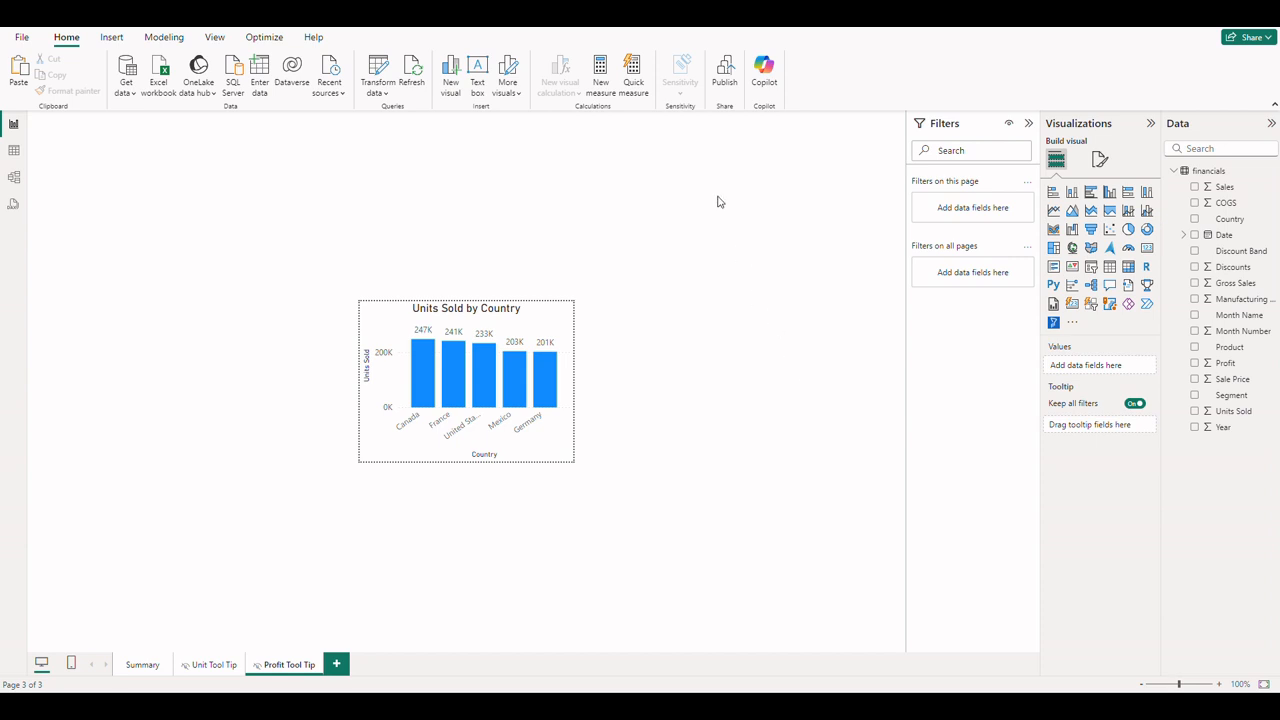
- Replace Units Sold with the Profit field on the y-axis of the Profit Tool Tip page's column chart
{"action": "left_click", "coordinate": [566, 328]}
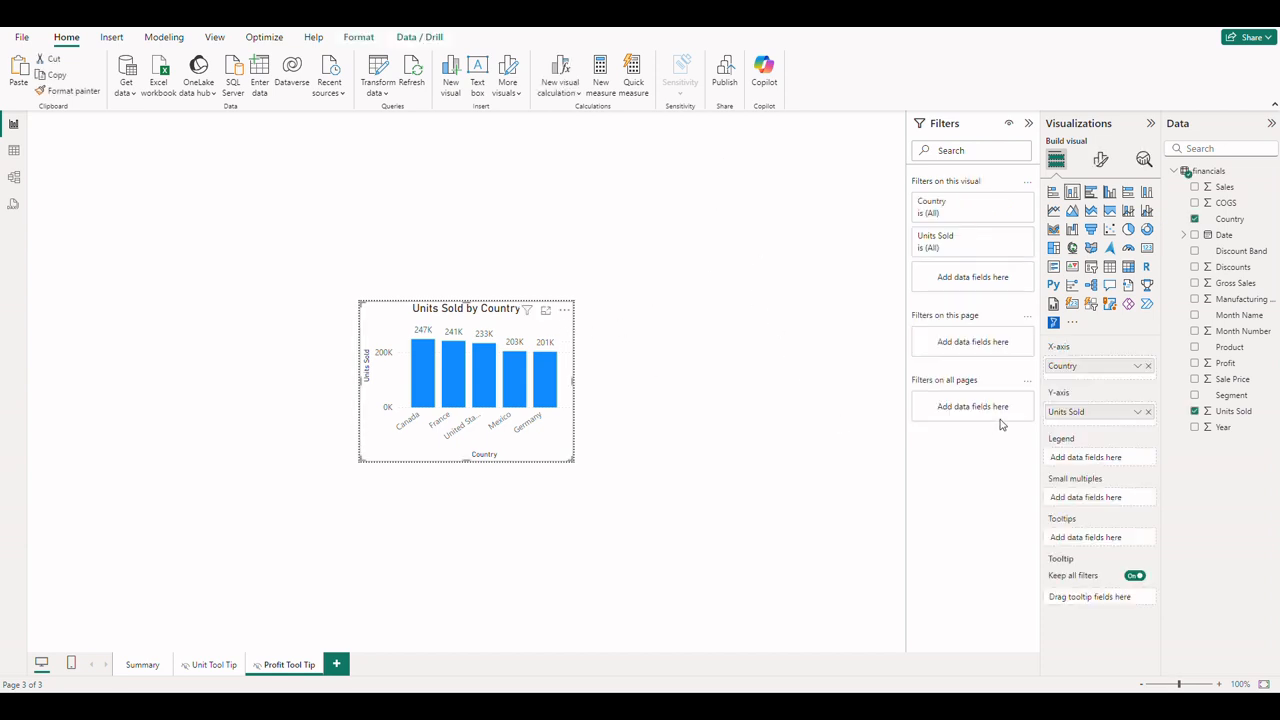
{"action": "left_click", "coordinate": [1148, 412]}
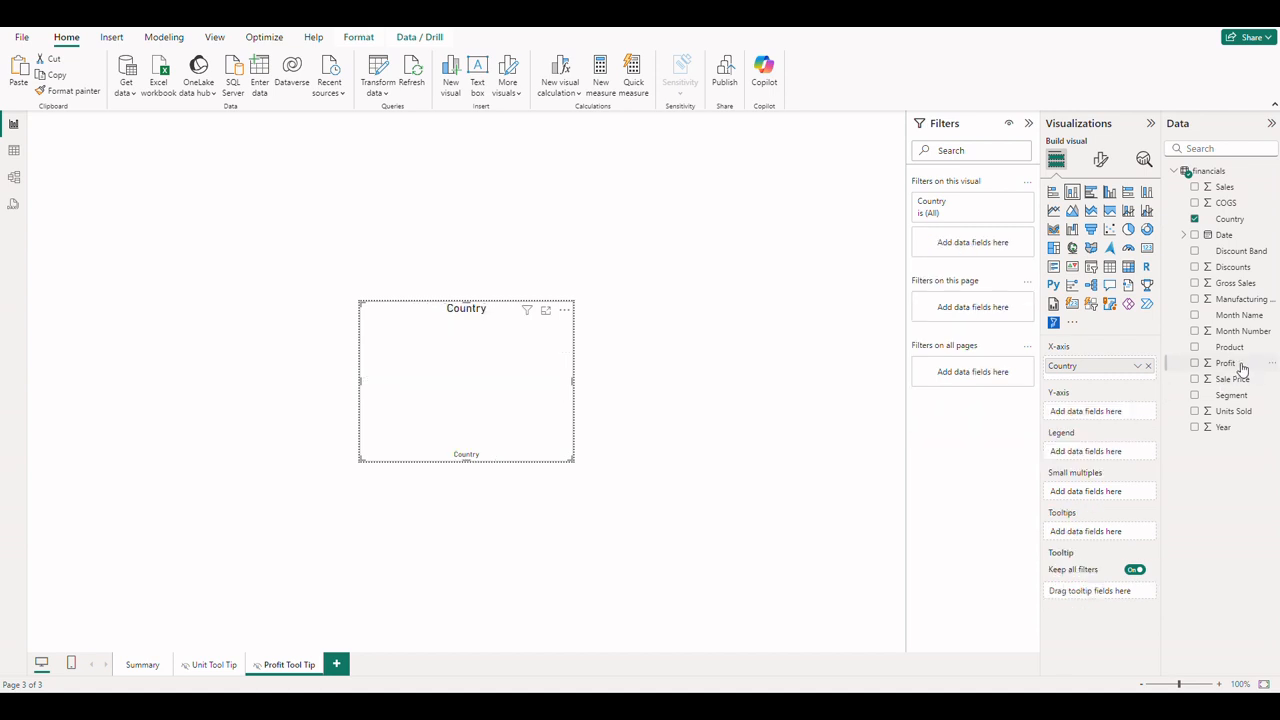
{"action": "left_click_drag", "start_coordinate": [1240, 366], "coordinate": [1130, 415]}
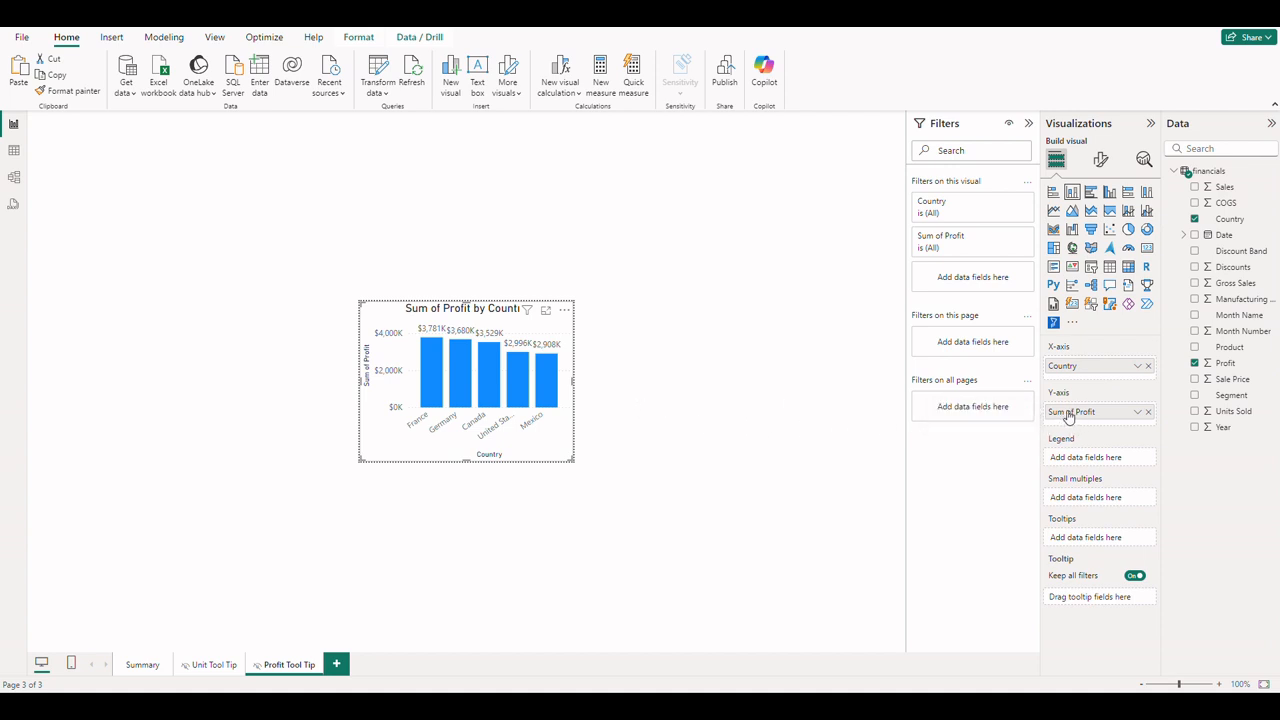
- Rename the chart's y-axis field as Profit
{"action": "key", "text": "BackSpace"}
{"action": "key", "text": "BackSpace"}
{"action": "key", "text": "BackSpace"}
{"action": "key", "text": "BackSpace"}
{"action": "key", "text": "BackSpace"}
{"action": "key", "text": "BackSpace"}
{"action": "key", "text": "BackSpace"}
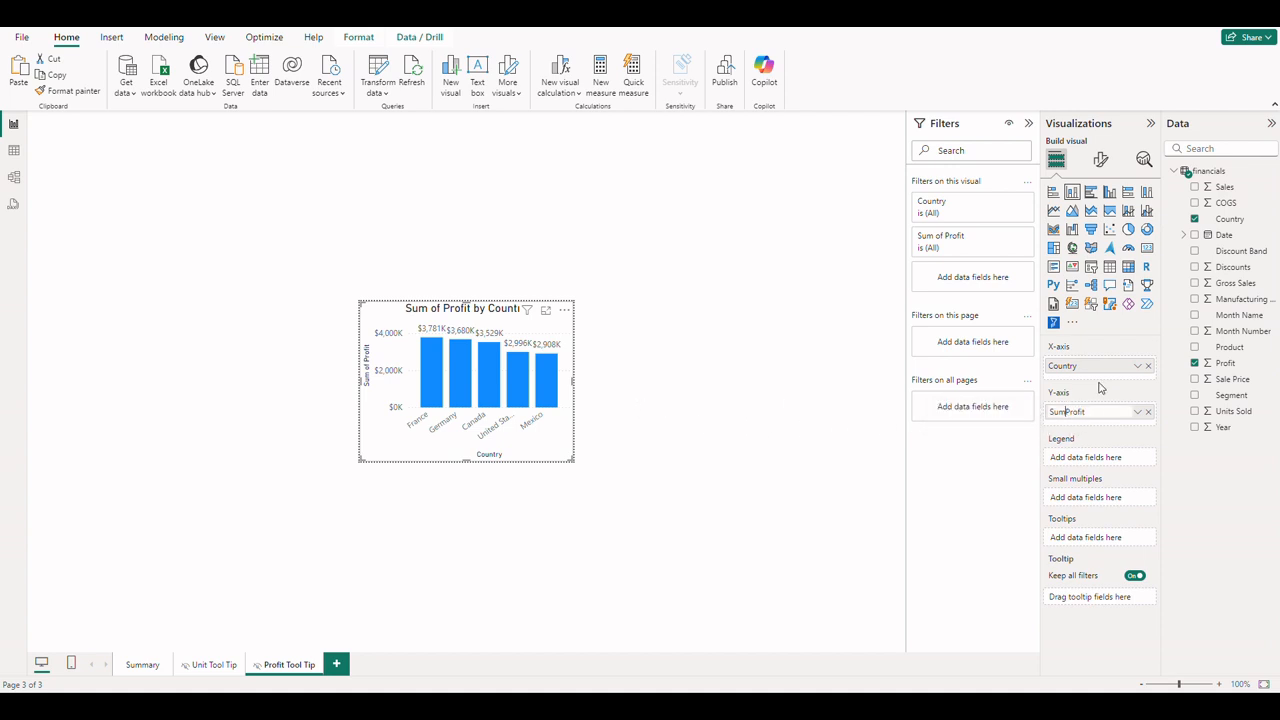
{"action": "key", "text": "Return"}
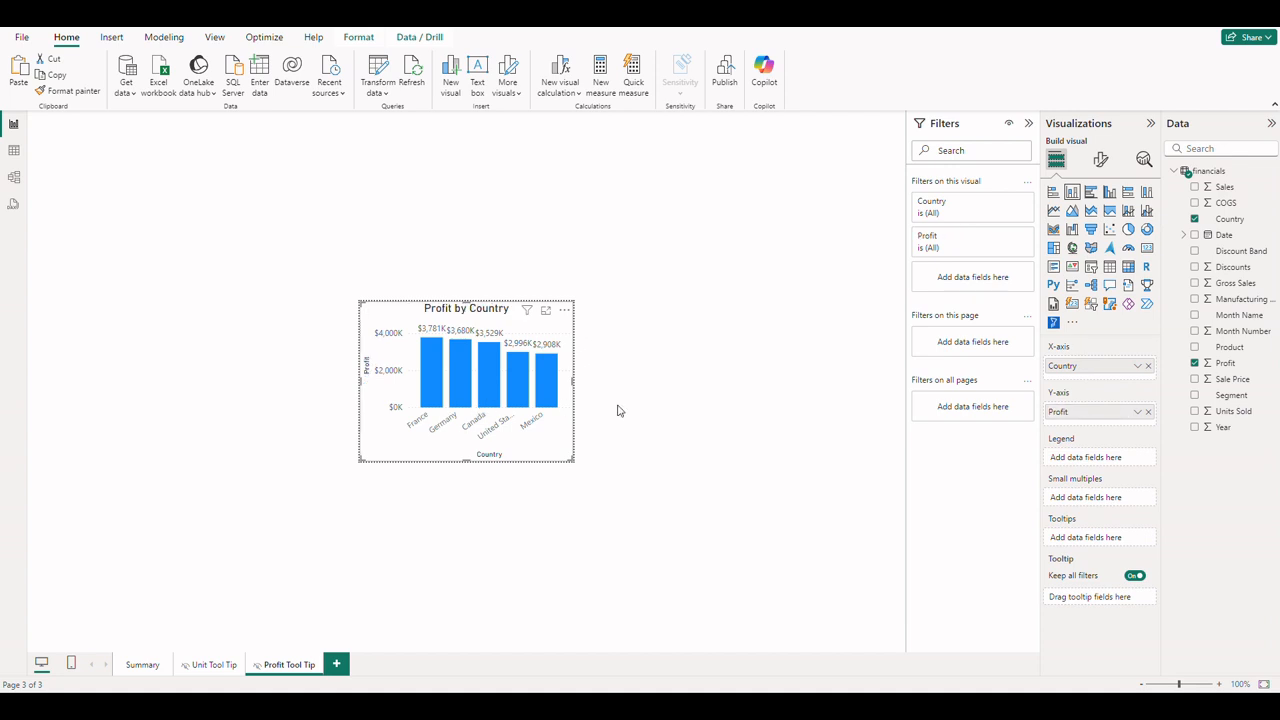
{"action": "left_click", "coordinate": [717, 391]}
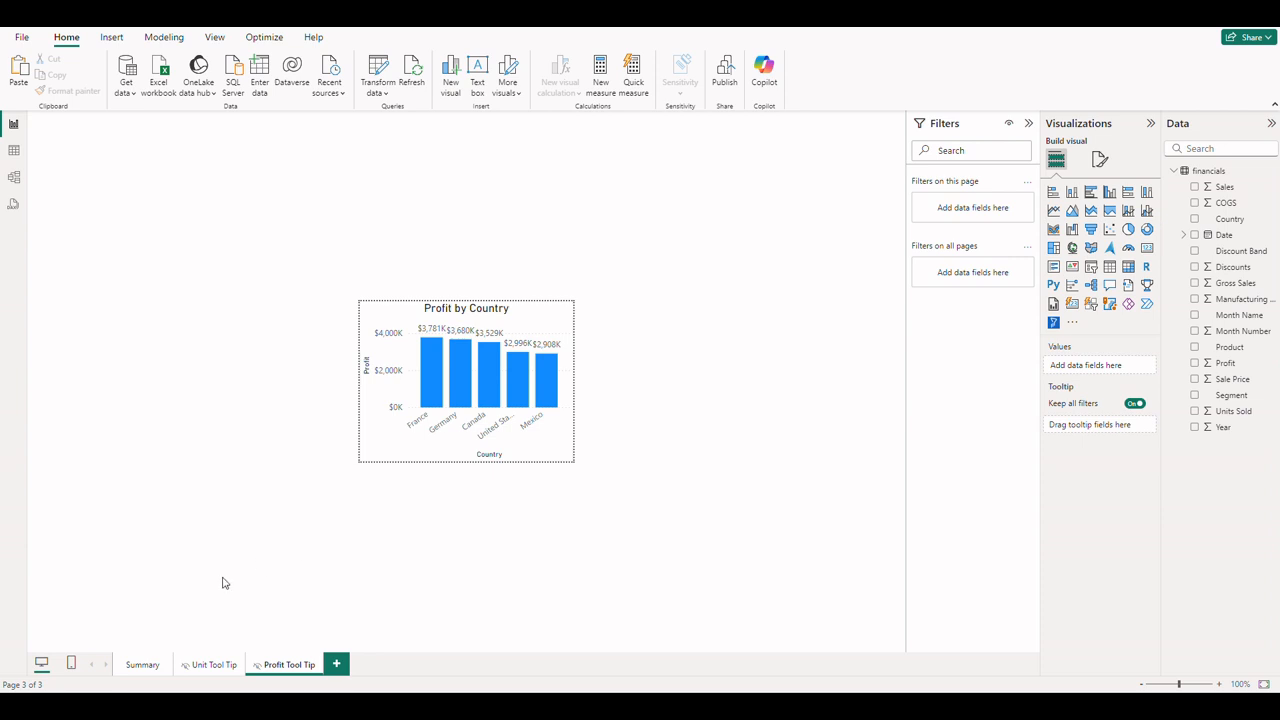
- Set the Profit table on the Summary page to use the Profit Tool Tip page as its report page tooltip
{"action": "left_click", "coordinate": [149, 667]}
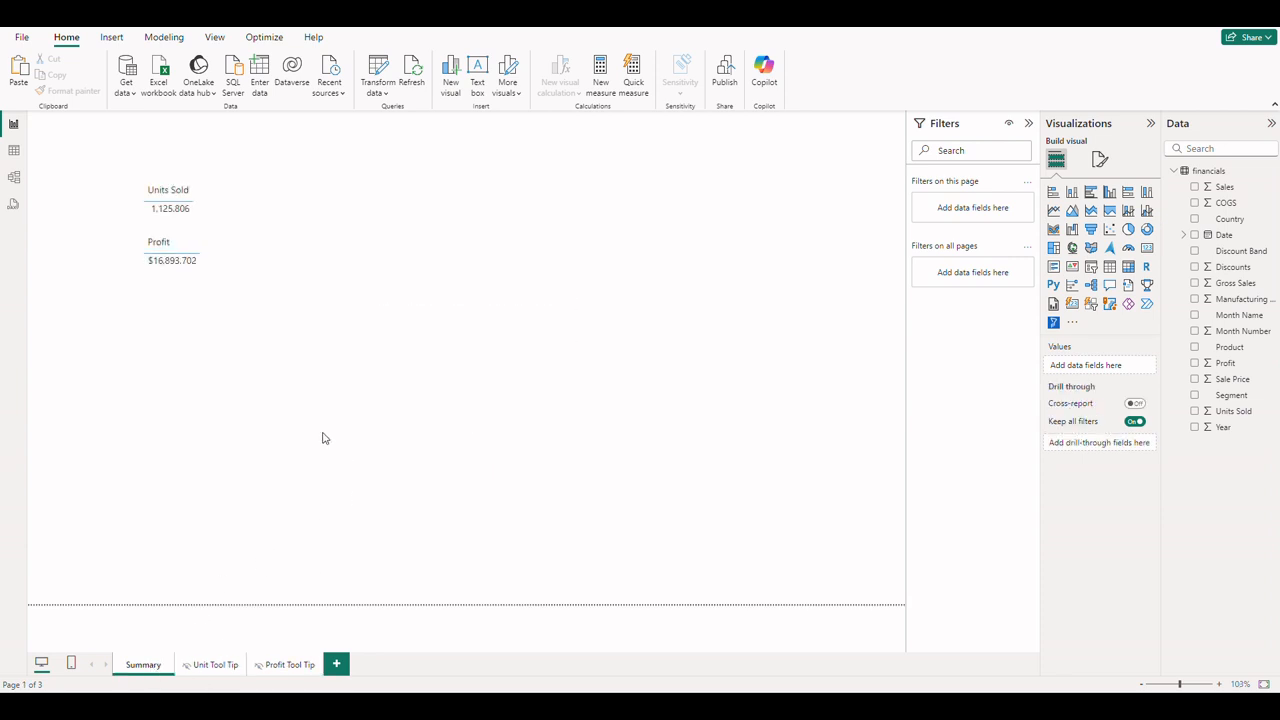
{"action": "mouse_move", "coordinate": [186, 266]}
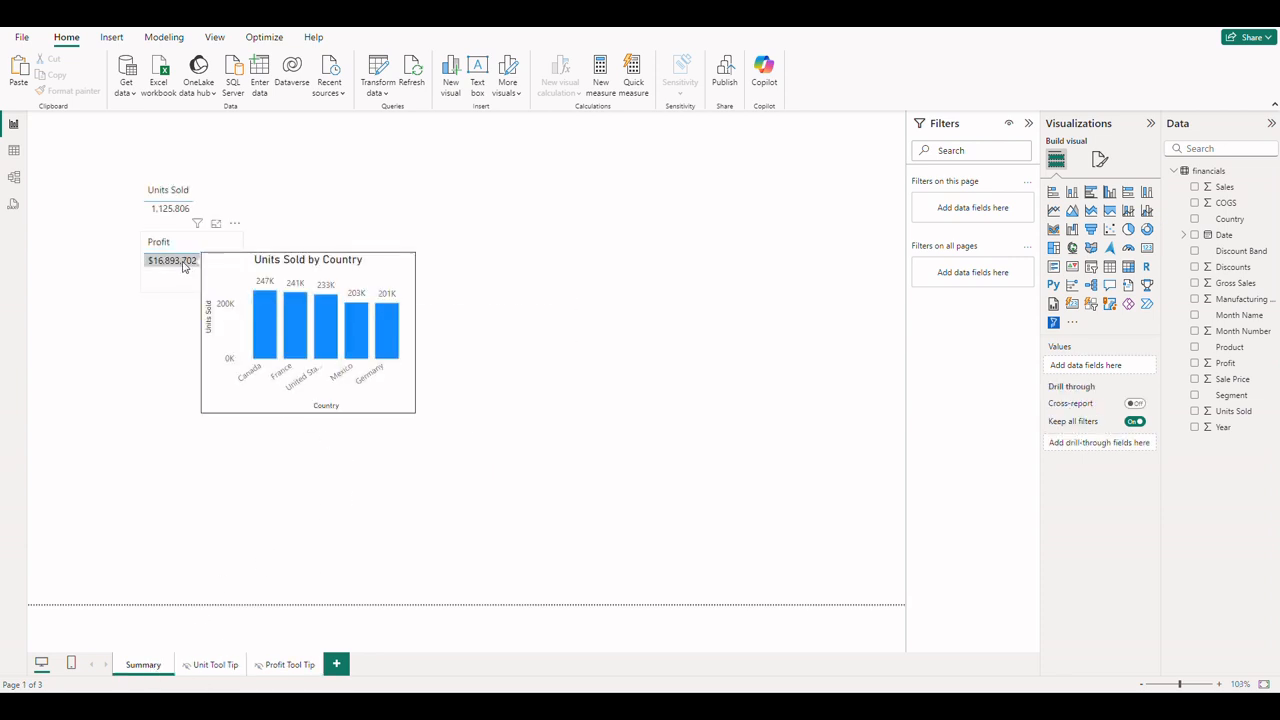
{"action": "left_click", "coordinate": [229, 278]}
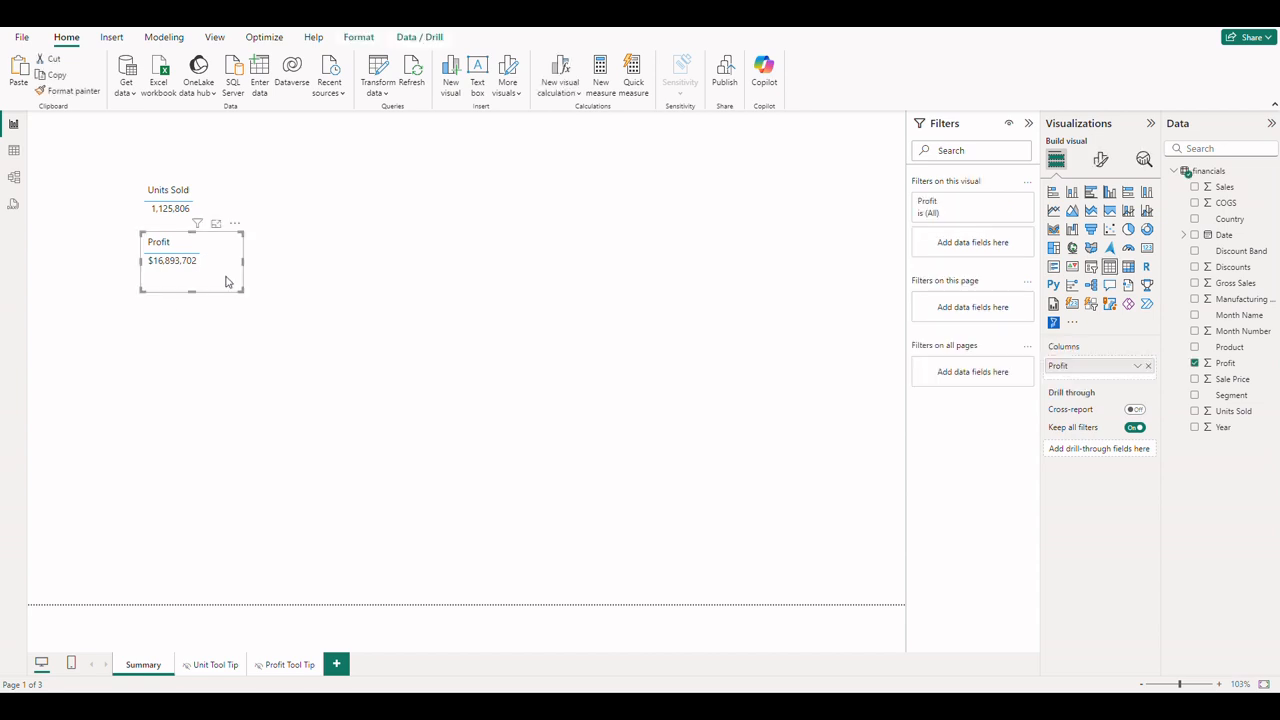
{"action": "left_click", "coordinate": [1101, 162]}
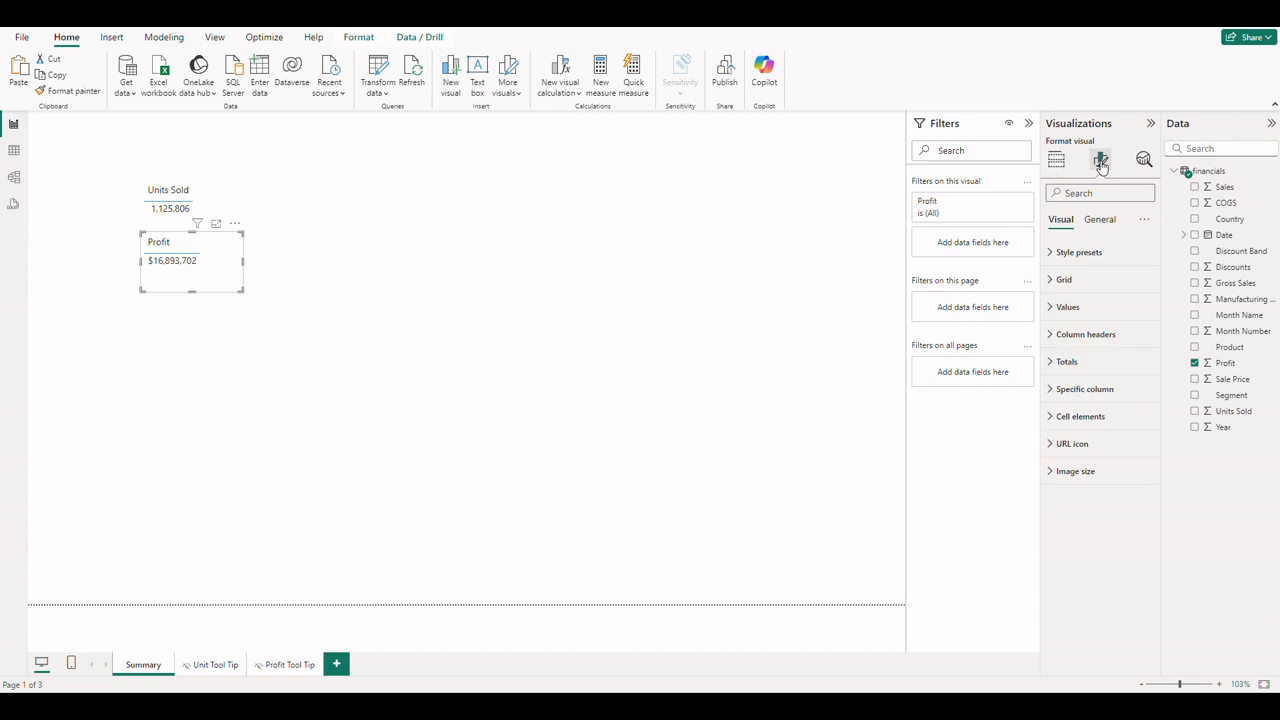
{"action": "left_click", "coordinate": [1103, 219]}
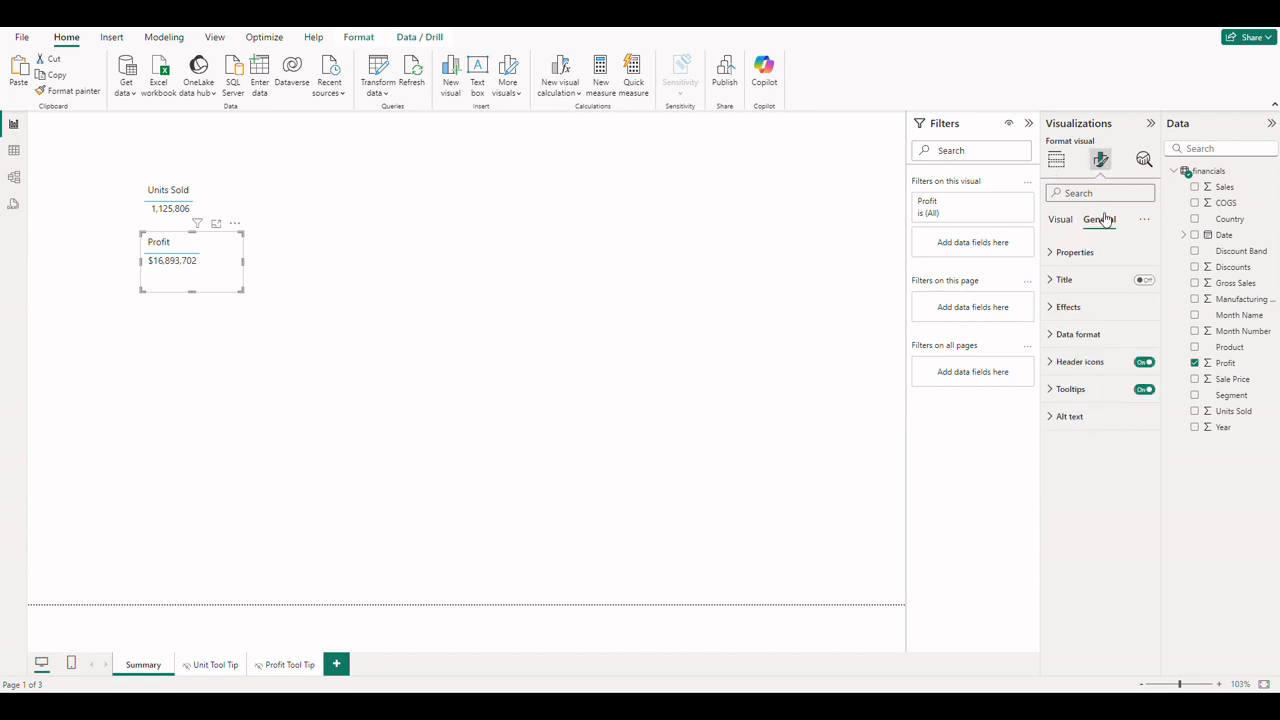
{"action": "left_click", "coordinate": [1052, 390]}
{"action": "left_click", "coordinate": [1114, 492]}
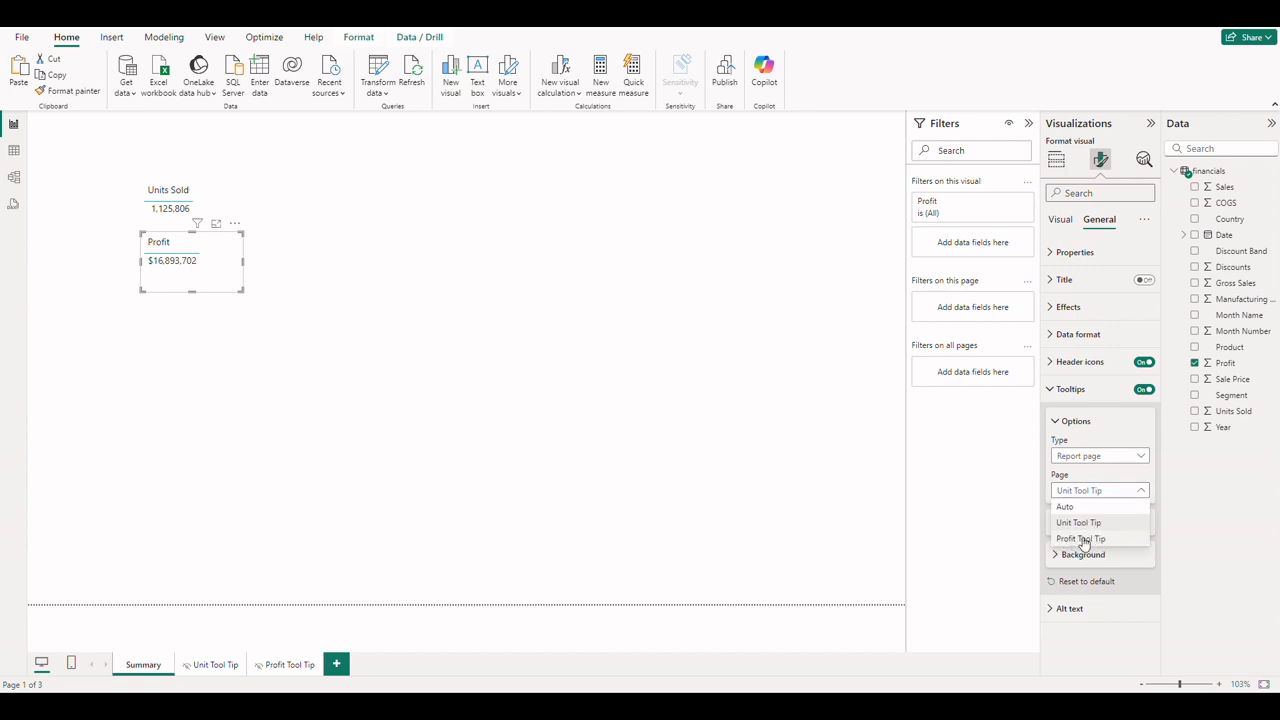
{"action": "left_click", "coordinate": [1083, 541]}
{"action": "left_click", "coordinate": [743, 411]}
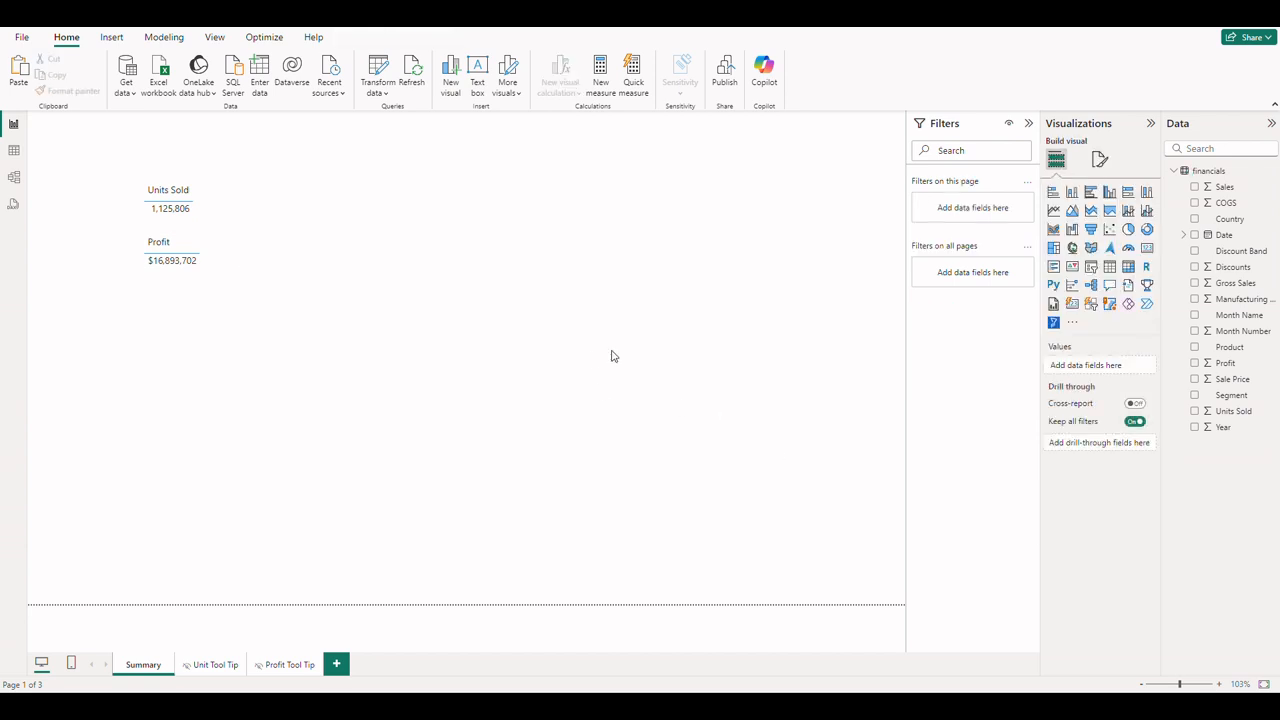
- Check the tooltips of the Units Sold and Profit tables and view the Unit Tool Tip page
{"action": "mouse_move", "coordinate": [162, 214]}
{"action": "mouse_move", "coordinate": [176, 262]}
{"action": "left_click", "coordinate": [215, 665]}
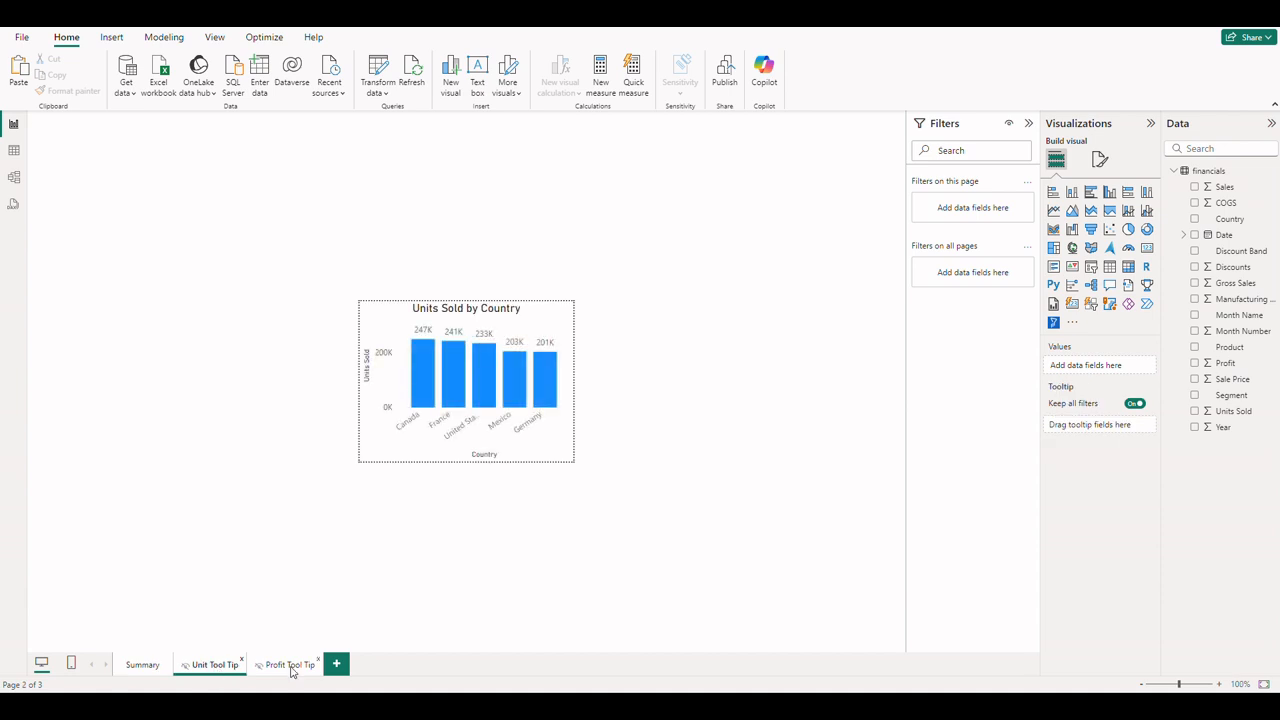
- Add a new report page with the Tooltip canvas type and centre its canvas vertically
{"action": "left_click", "coordinate": [336, 664]}
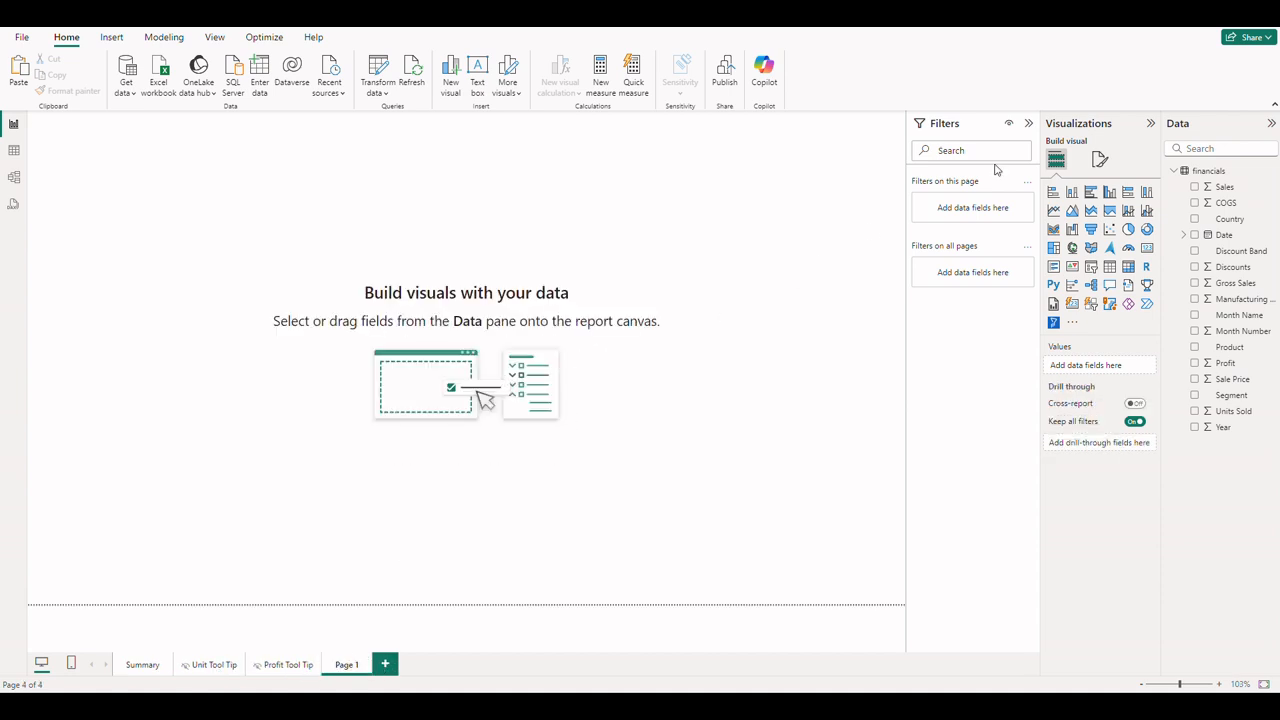
{"action": "left_click", "coordinate": [1101, 160]}
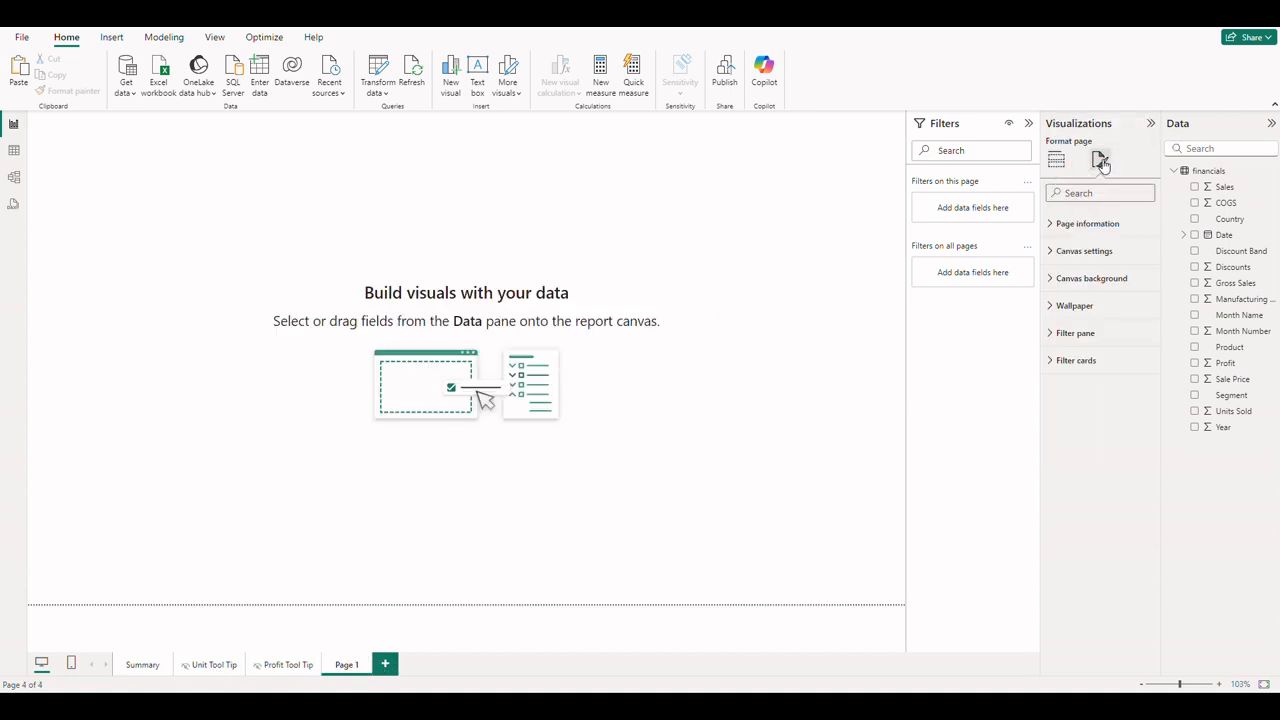
{"action": "left_click", "coordinate": [1090, 250]}
{"action": "left_click", "coordinate": [1097, 299]}
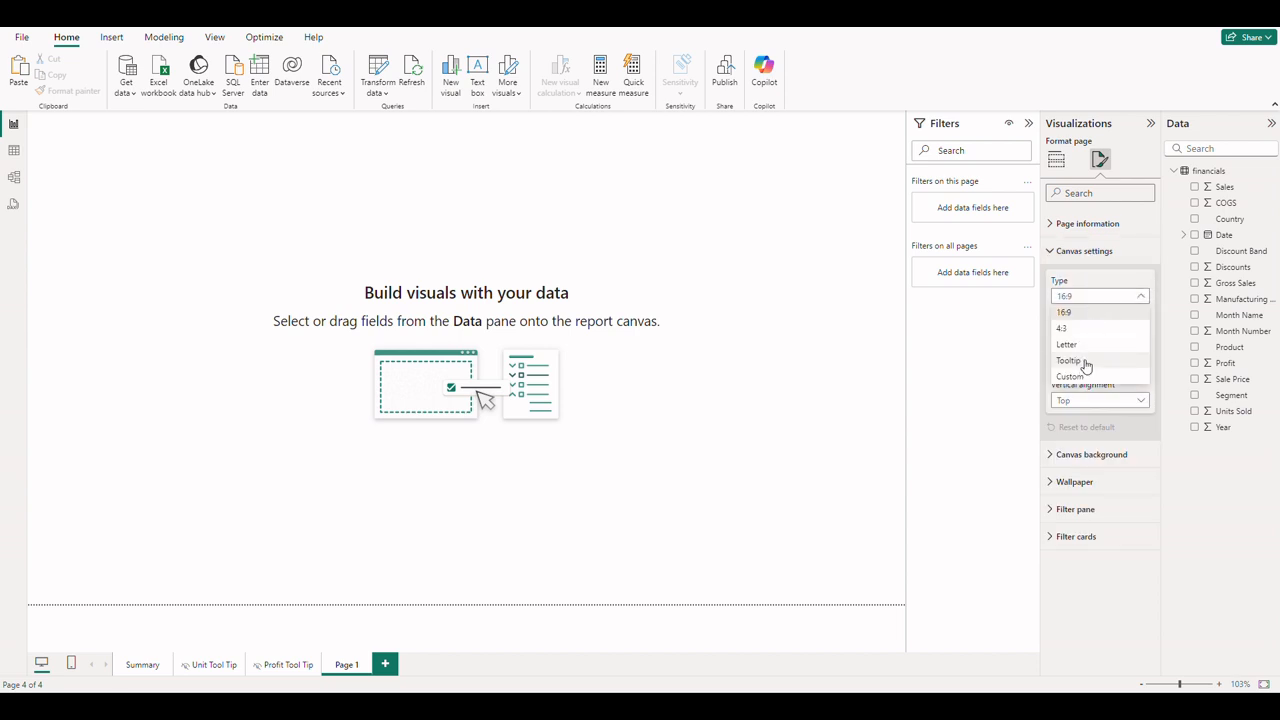
{"action": "left_click", "coordinate": [1083, 360]}
{"action": "left_click", "coordinate": [1120, 297]}
{"action": "left_click", "coordinate": [994, 368]}
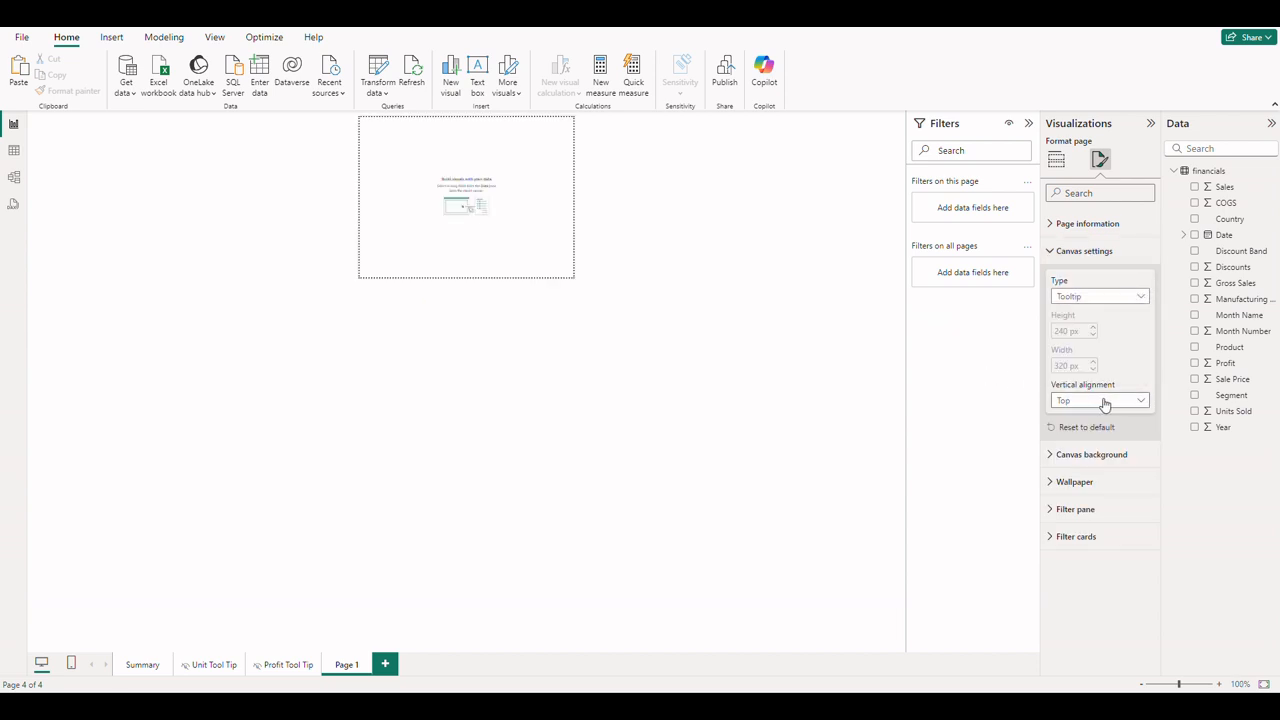
{"action": "left_click", "coordinate": [1103, 400]}
{"action": "left_click", "coordinate": [1092, 436]}
{"action": "left_click", "coordinate": [467, 333]}
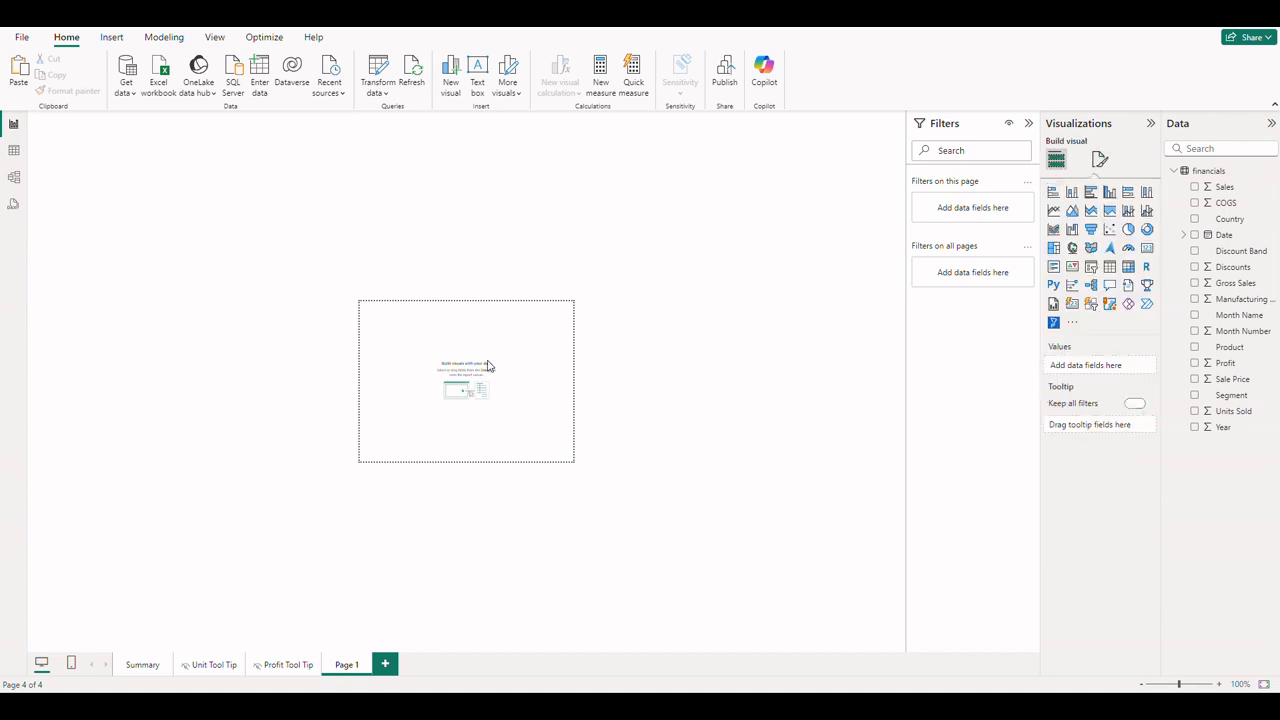
- Review the tooltip type and page options of the Units Sold table on the Summary page
{"action": "left_click", "coordinate": [142, 666]}
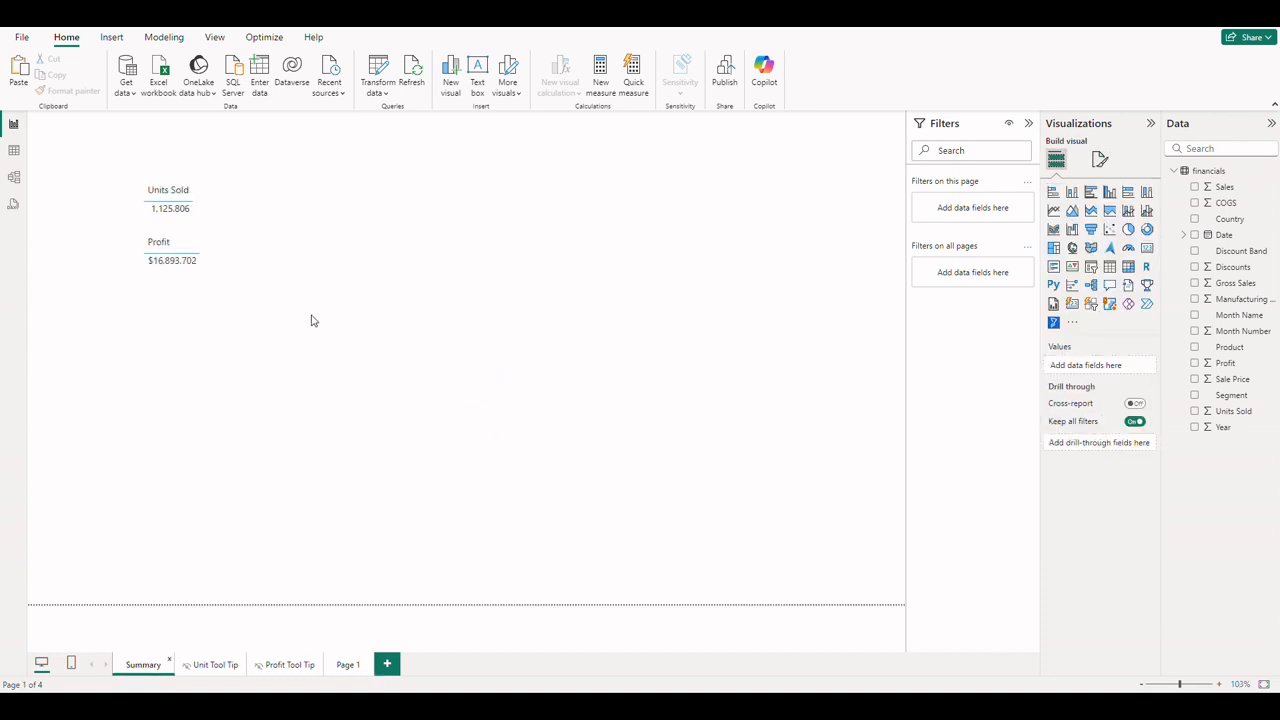
{"action": "left_click", "coordinate": [205, 204]}
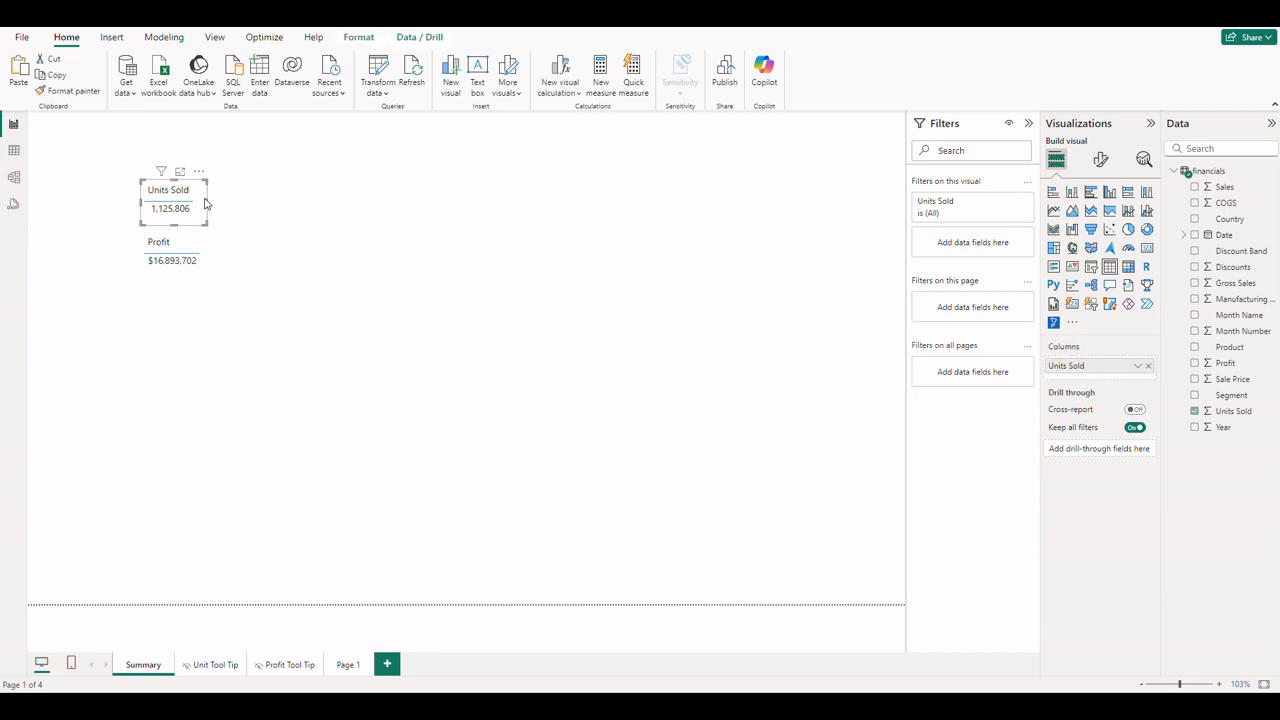
{"action": "left_click", "coordinate": [1101, 163]}
{"action": "left_click", "coordinate": [1104, 221]}
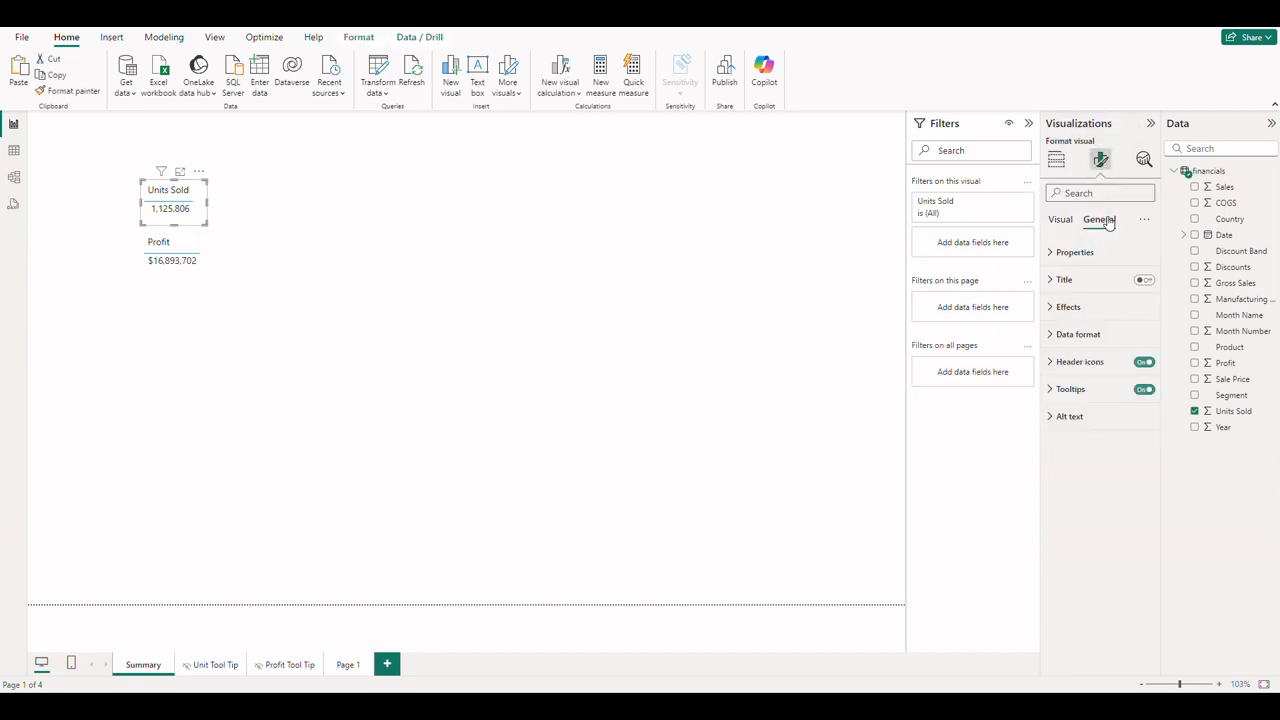
{"action": "left_click", "coordinate": [1060, 391]}
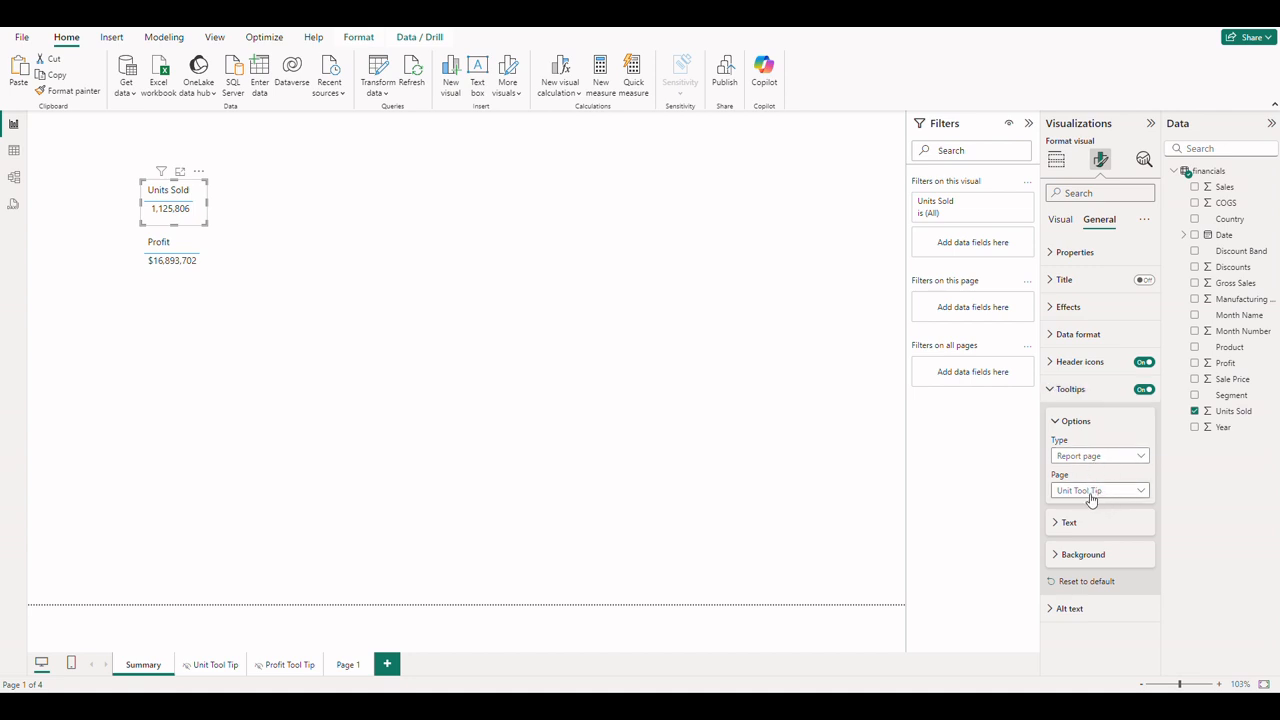
{"action": "left_click", "coordinate": [434, 489]}
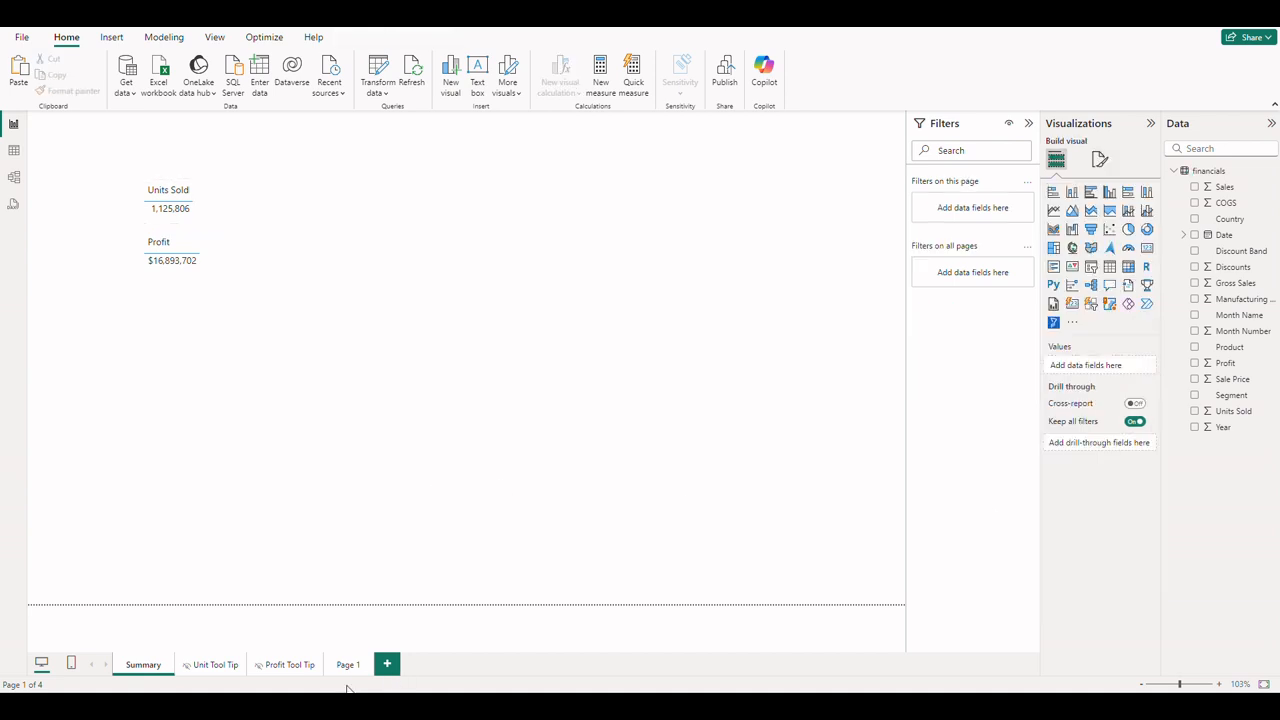
- Delete the blank report page Page 1
{"action": "left_click", "coordinate": [370, 665]}
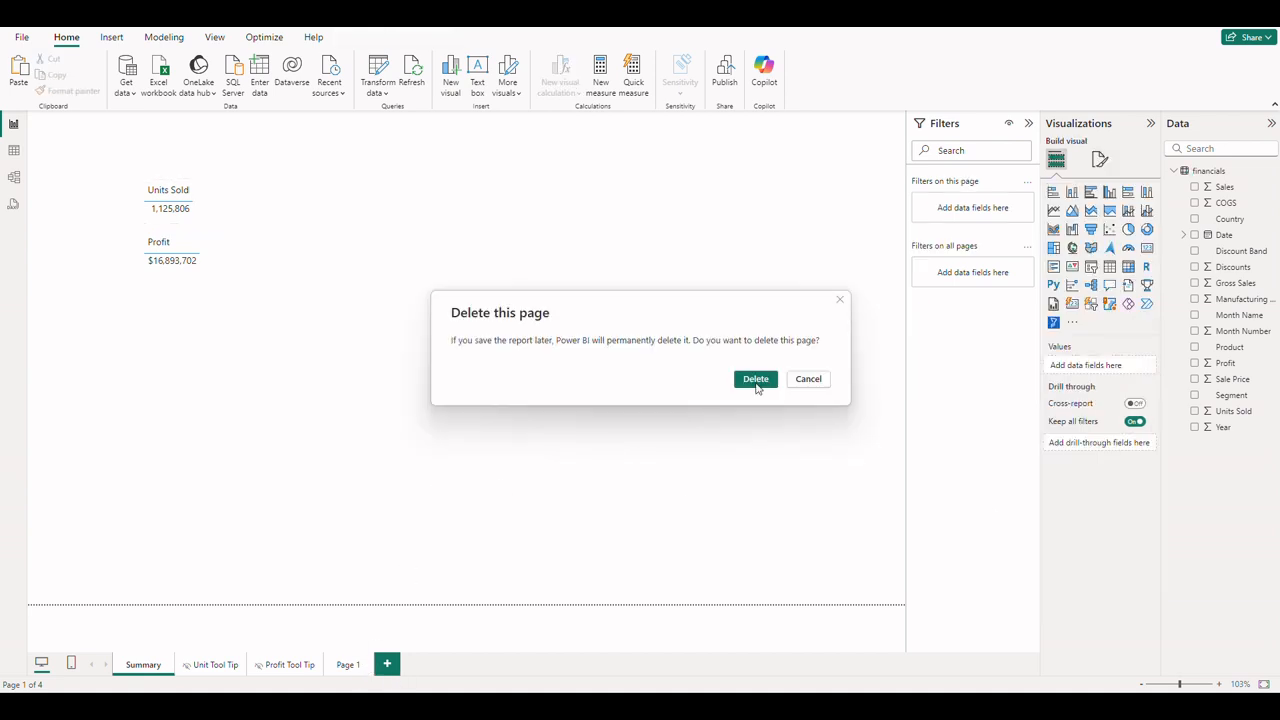
{"action": "left_click", "coordinate": [755, 380]}
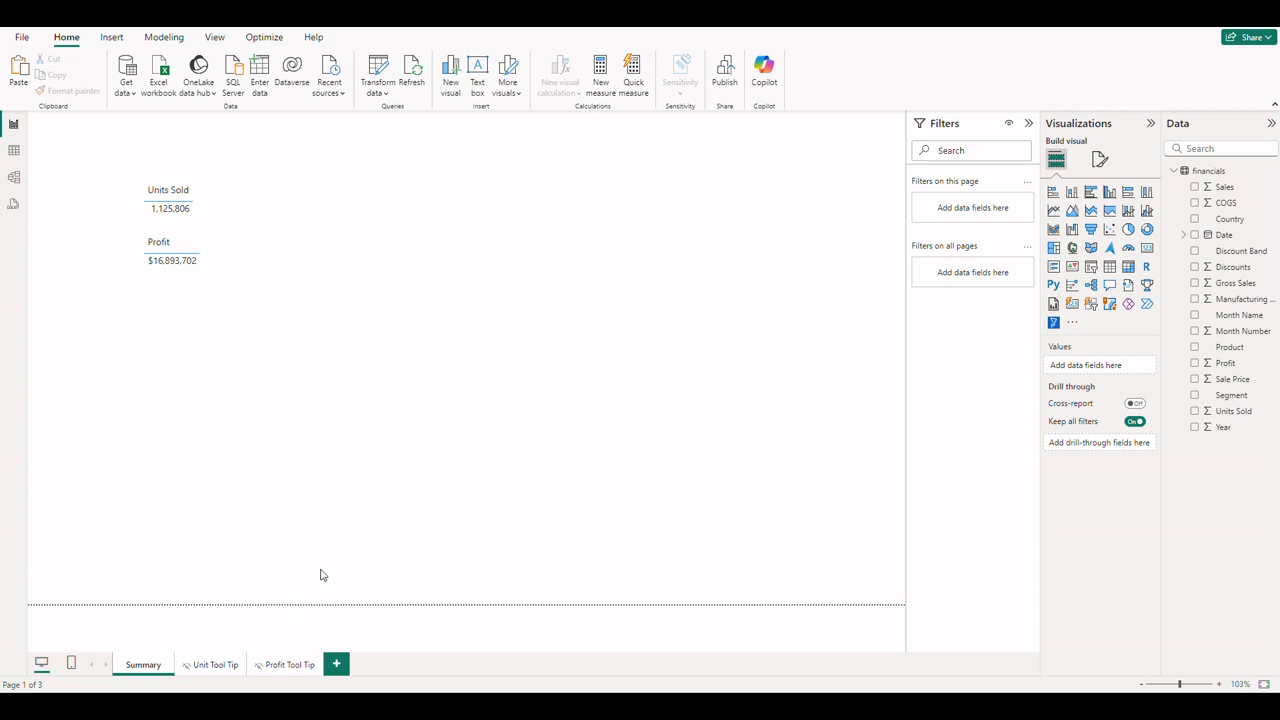
- Check the Profit table's tooltip, view both tooltip pages, and check the Units Sold table's tooltip on the Summary page
{"action": "mouse_move", "coordinate": [173, 263]}
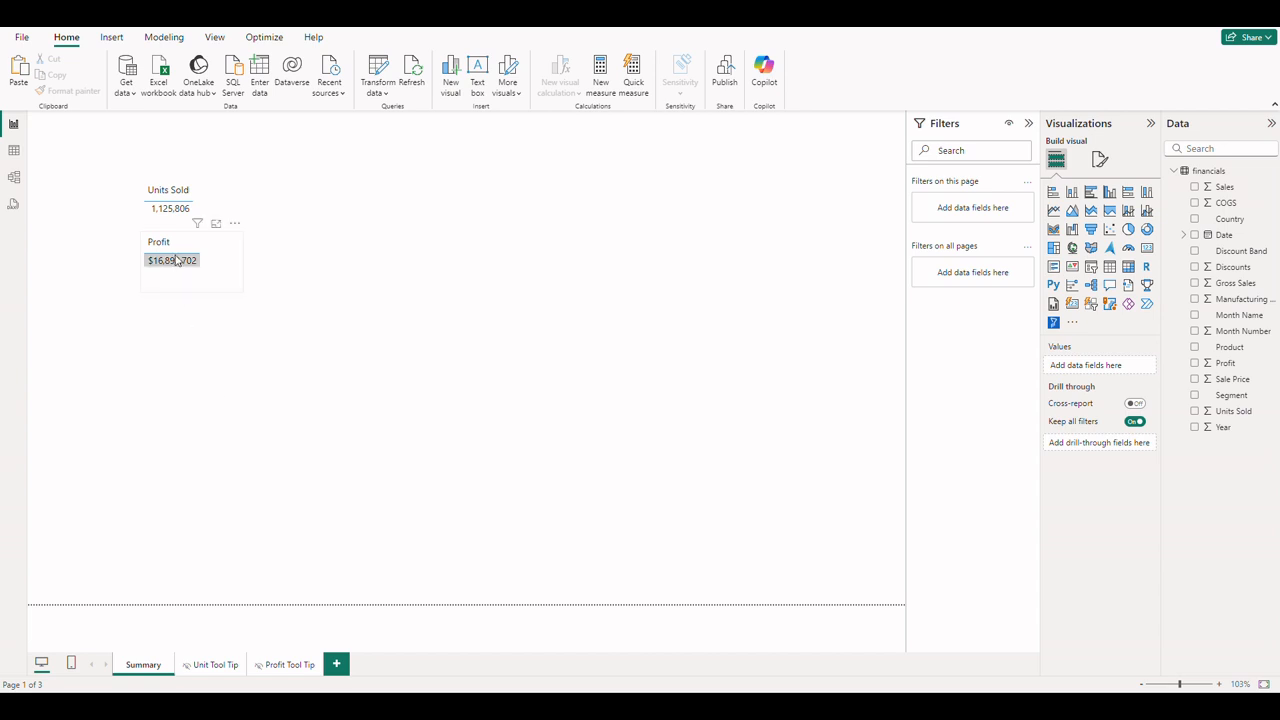
{"action": "mouse_move", "coordinate": [176, 261]}
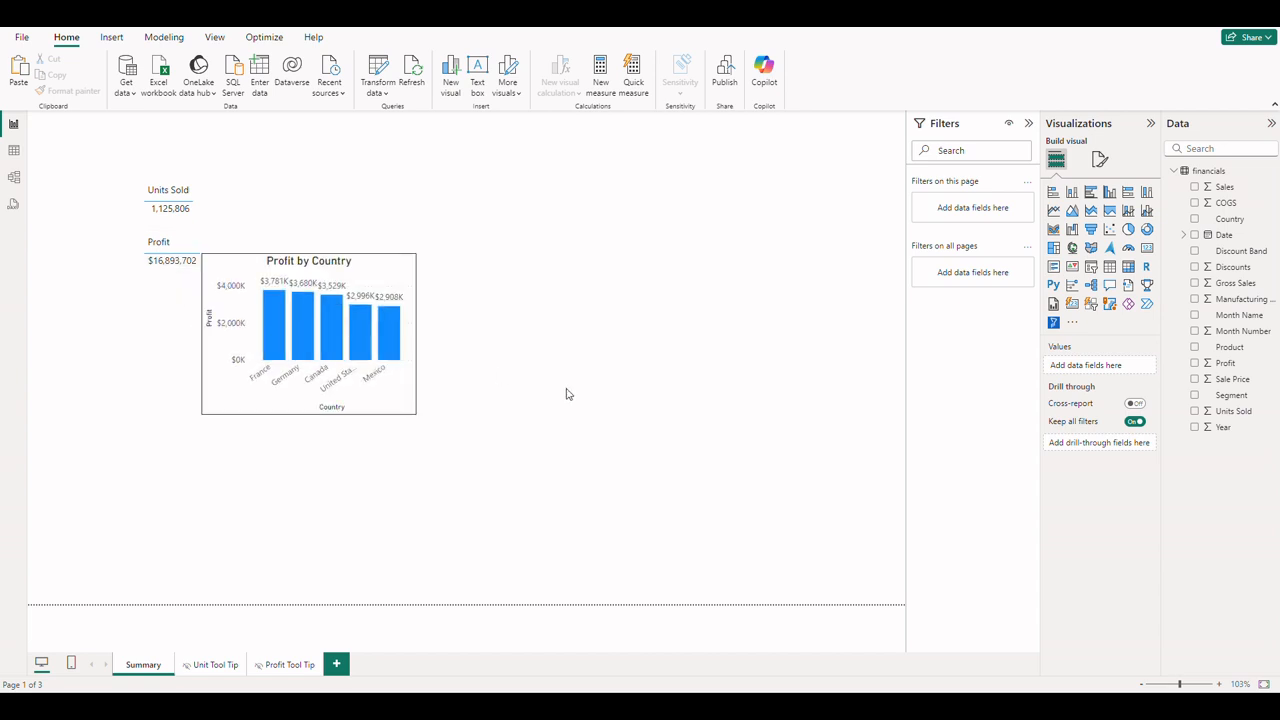
{"action": "left_click", "coordinate": [221, 671]}
{"action": "left_click", "coordinate": [287, 668]}
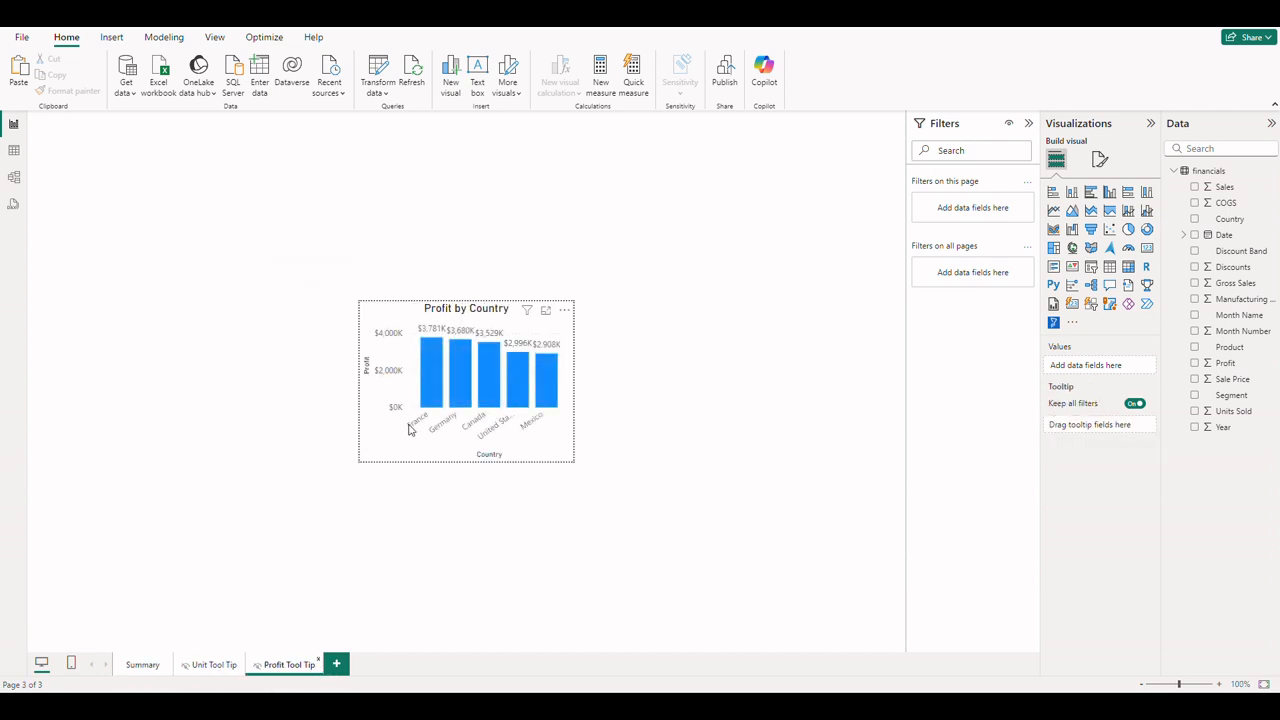
{"action": "left_click", "coordinate": [140, 666]}
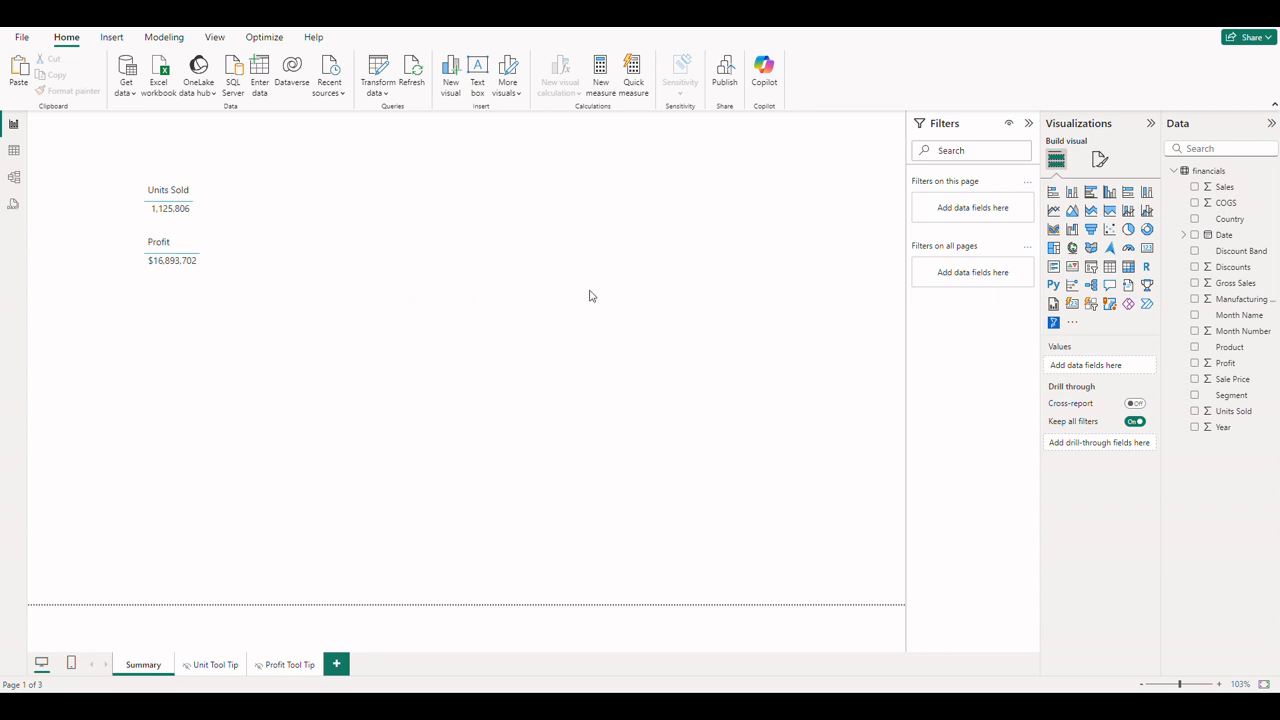
{"action": "mouse_move", "coordinate": [167, 217]}
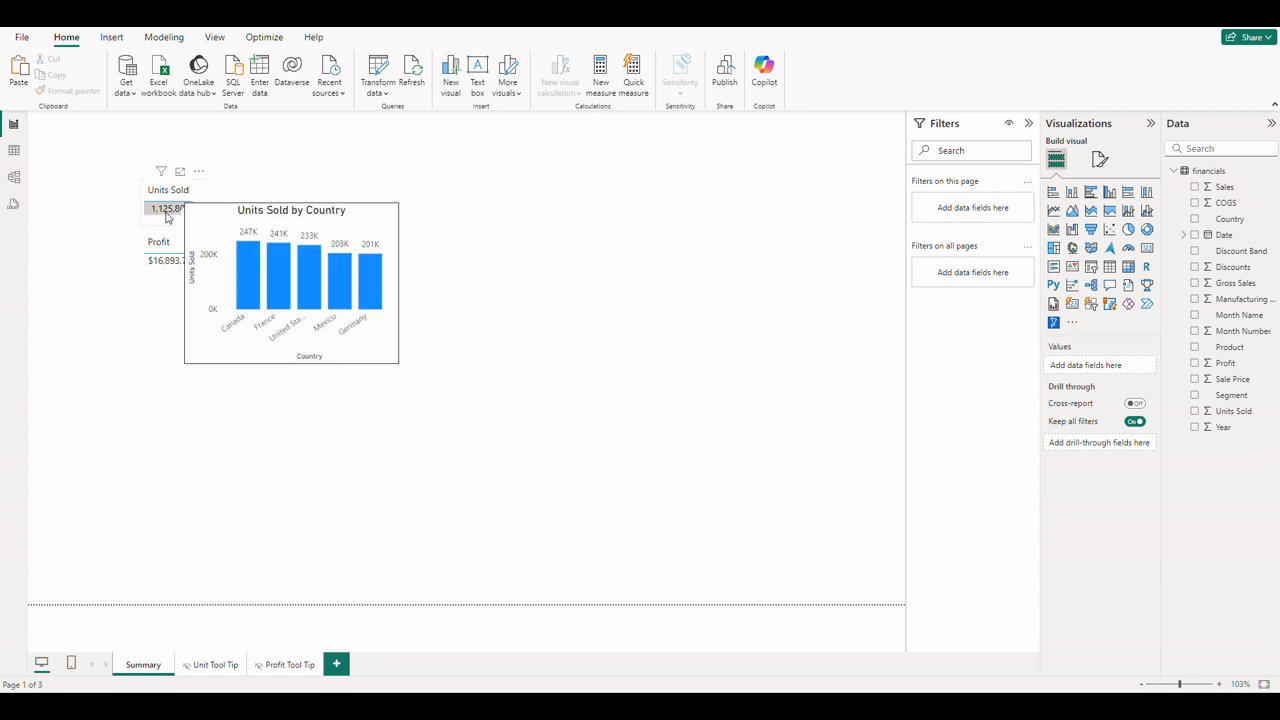